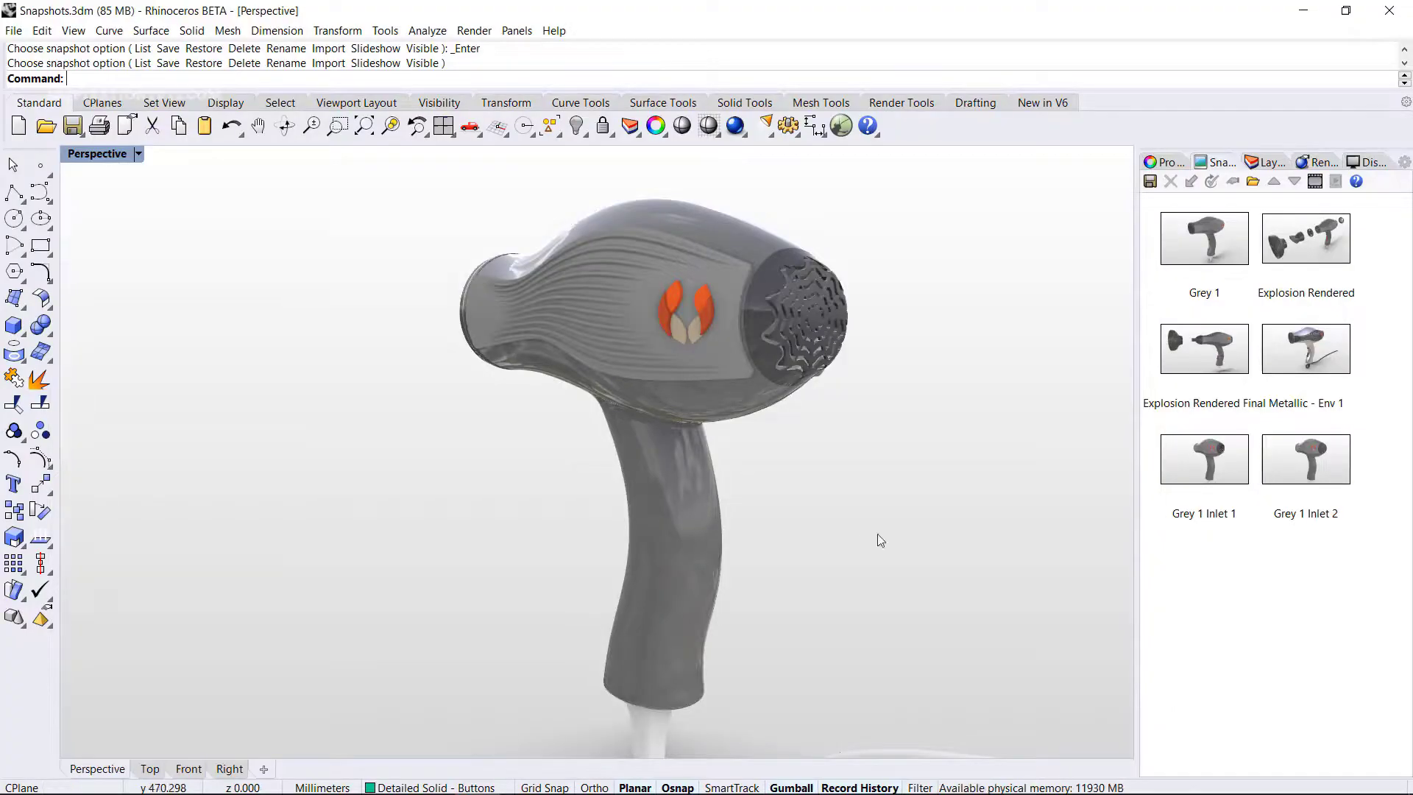
Step: Restore the Grey 1 snapshot and assign Blue Plastic to the dryer body and handle
{"action": "double_click", "coordinate": [1211, 245]}
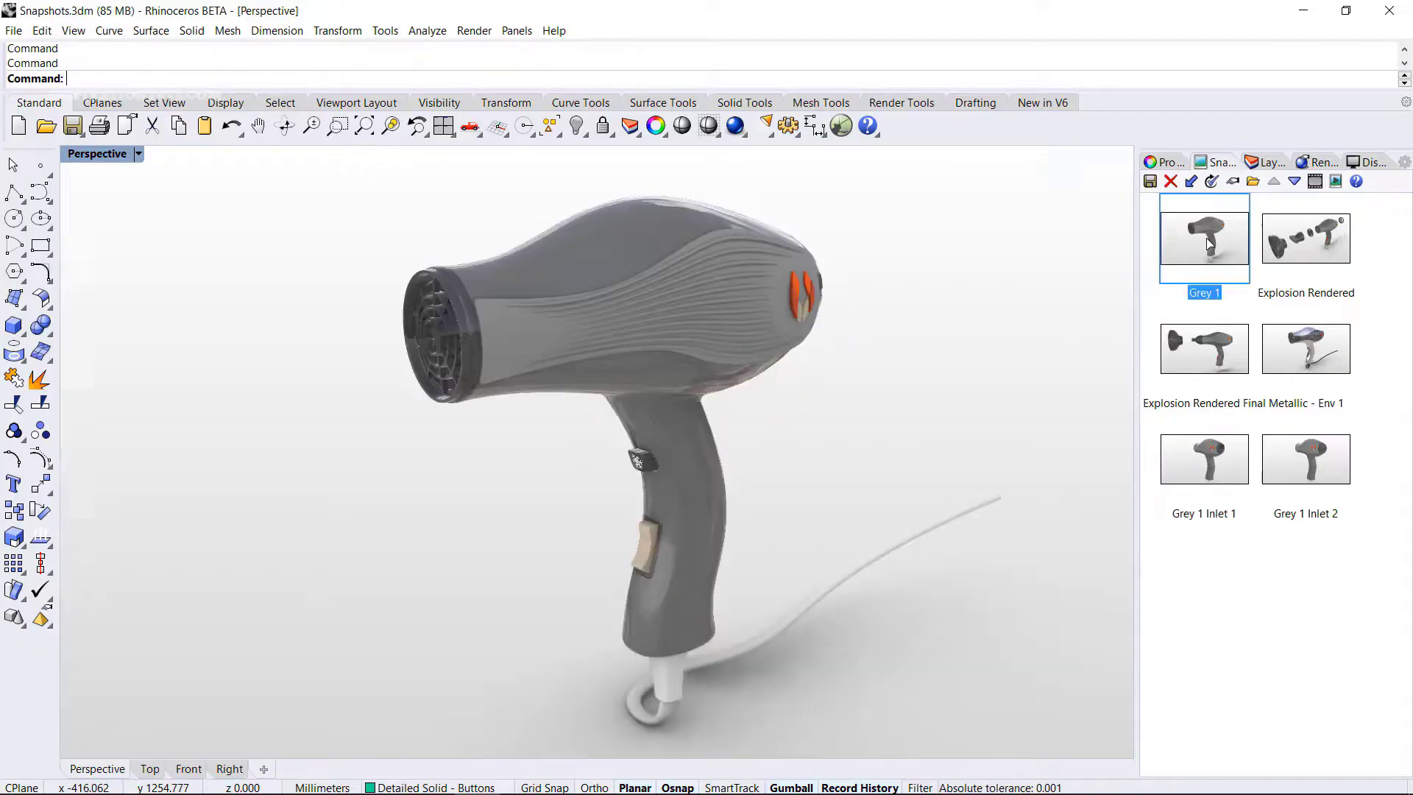
{"action": "left_click", "coordinate": [619, 248]}
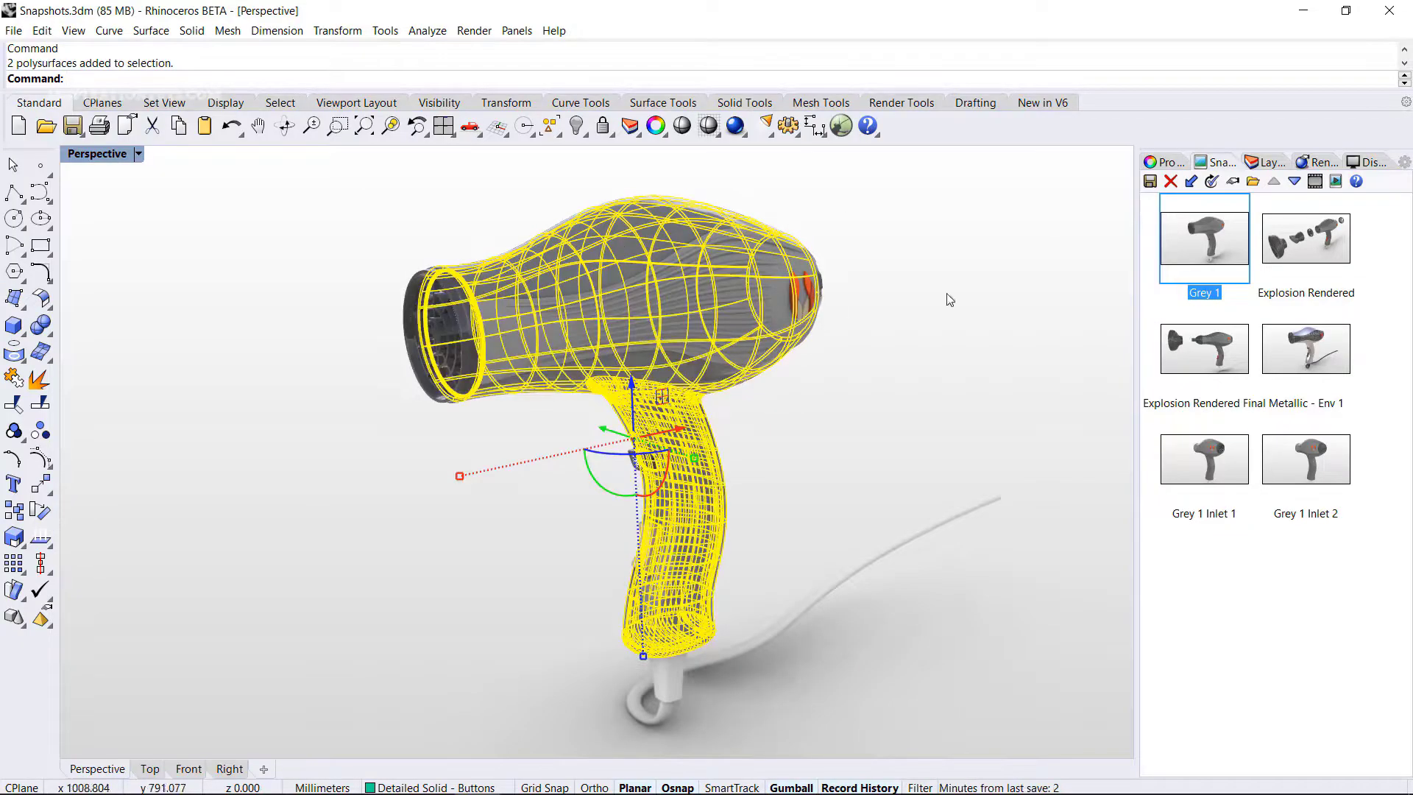
{"action": "left_click", "coordinate": [1162, 162]}
{"action": "left_click", "coordinate": [1181, 185]}
{"action": "left_click", "coordinate": [1386, 231]}
{"action": "left_click", "coordinate": [1236, 473]}
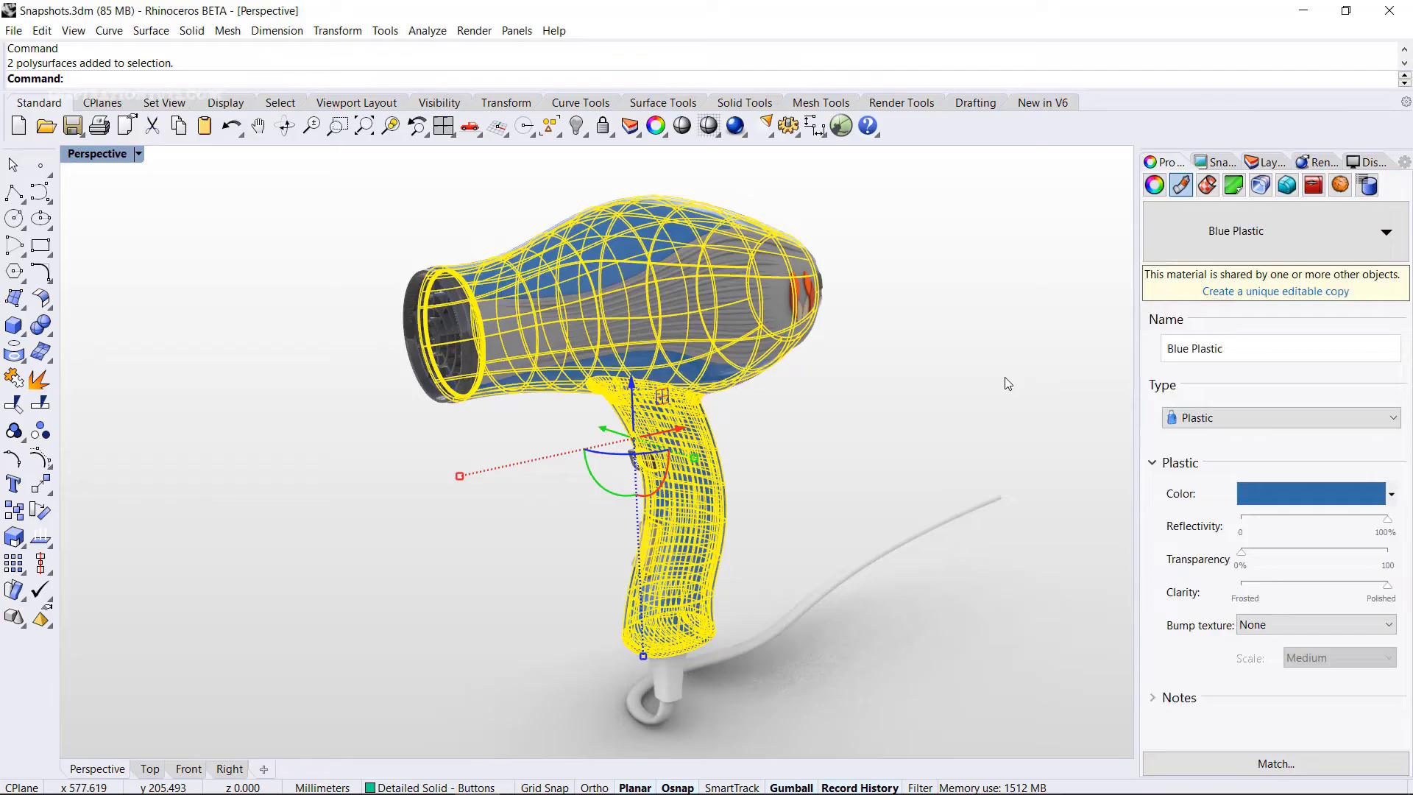
{"action": "left_click", "coordinate": [1007, 383]}
Step: Save the current blue look as snapshot Blue 1
{"action": "left_click", "coordinate": [1214, 162]}
{"action": "left_click", "coordinate": [1150, 181]}
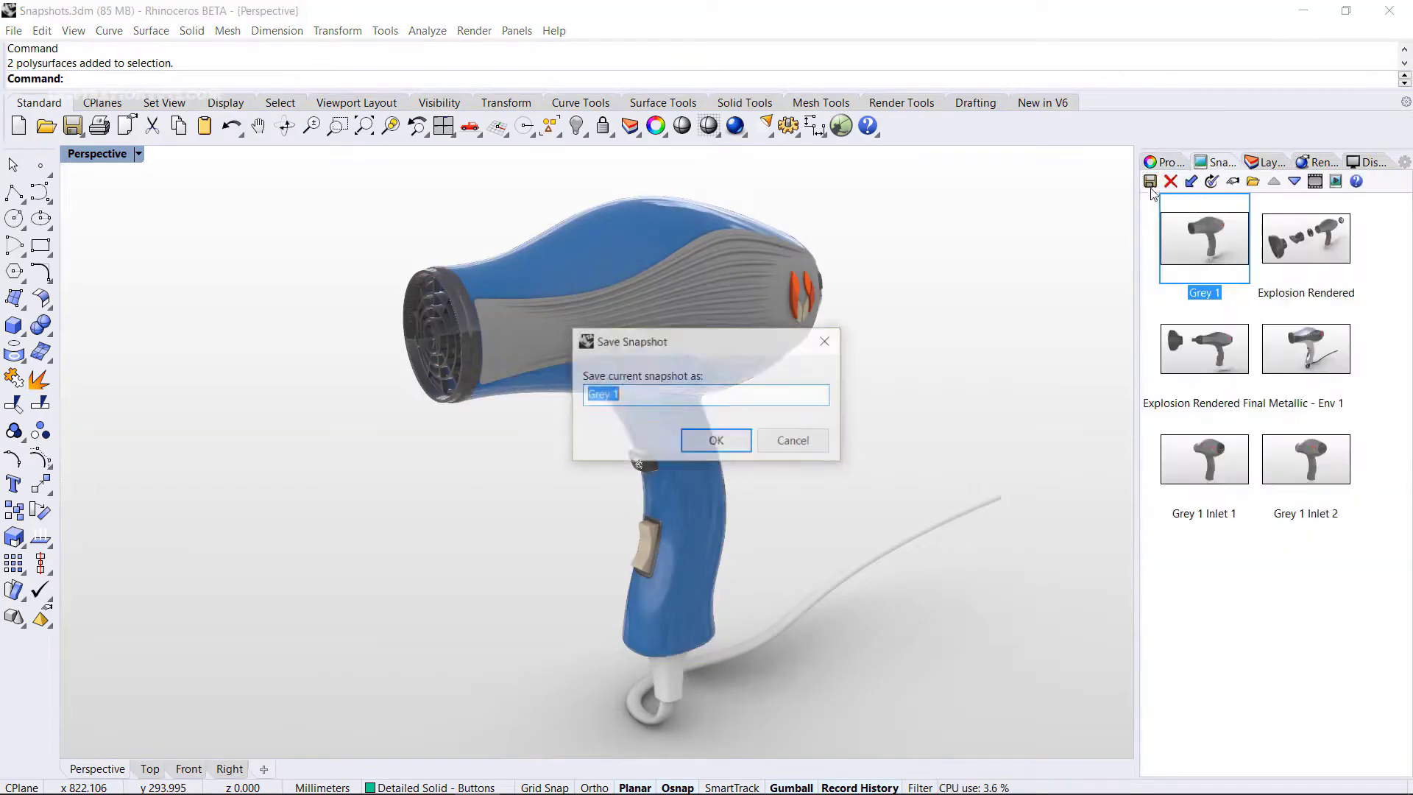
{"action": "left_click", "coordinate": [744, 443]}
{"action": "left_click", "coordinate": [702, 545]}
Step: Assign Orange Plastic to the dryer body and handle
{"action": "left_click", "coordinate": [783, 254]}
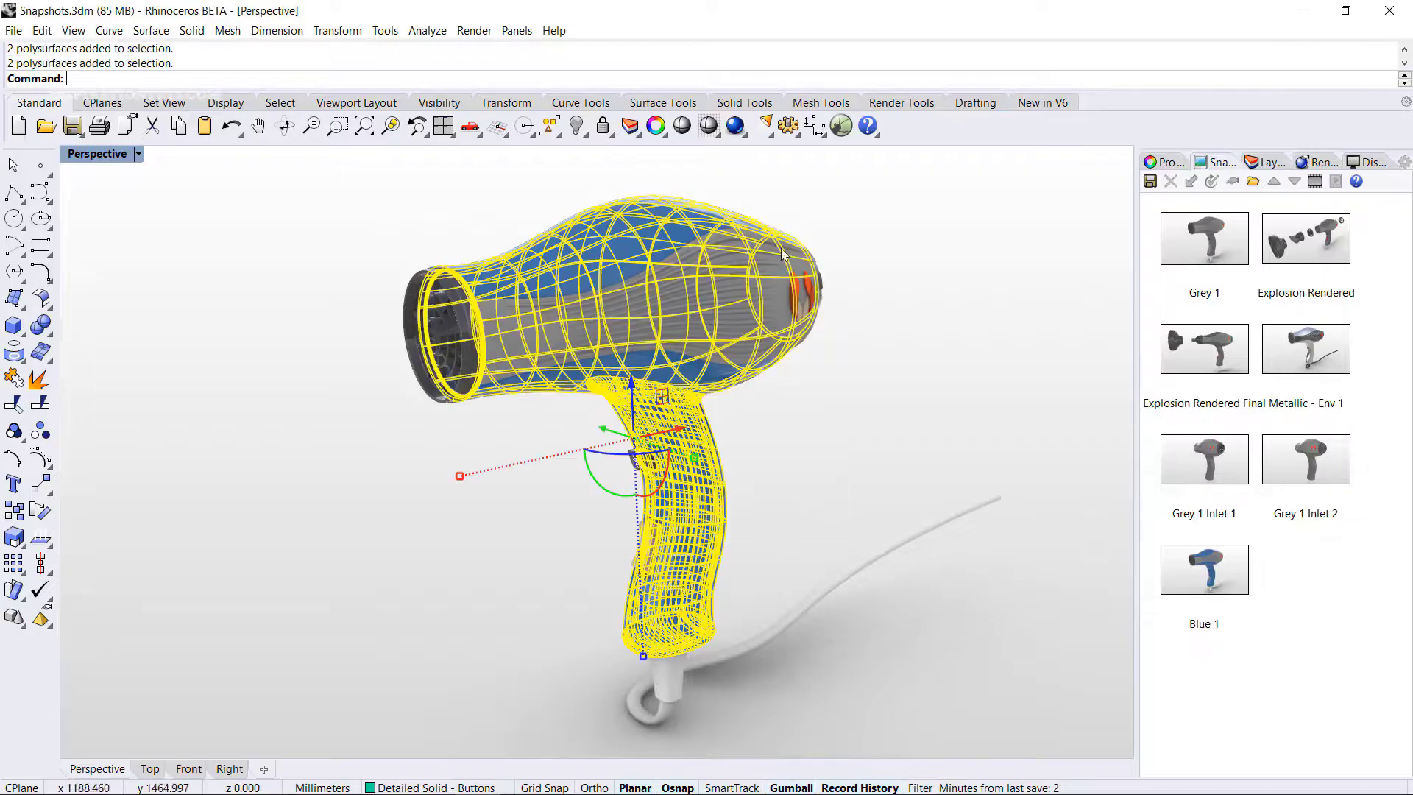
{"action": "left_click", "coordinate": [1161, 162]}
{"action": "left_click", "coordinate": [1277, 230]}
{"action": "scroll", "coordinate": [1250, 515], "scroll_direction": "down", "scroll_amount": 3}
{"action": "left_click", "coordinate": [1185, 660]}
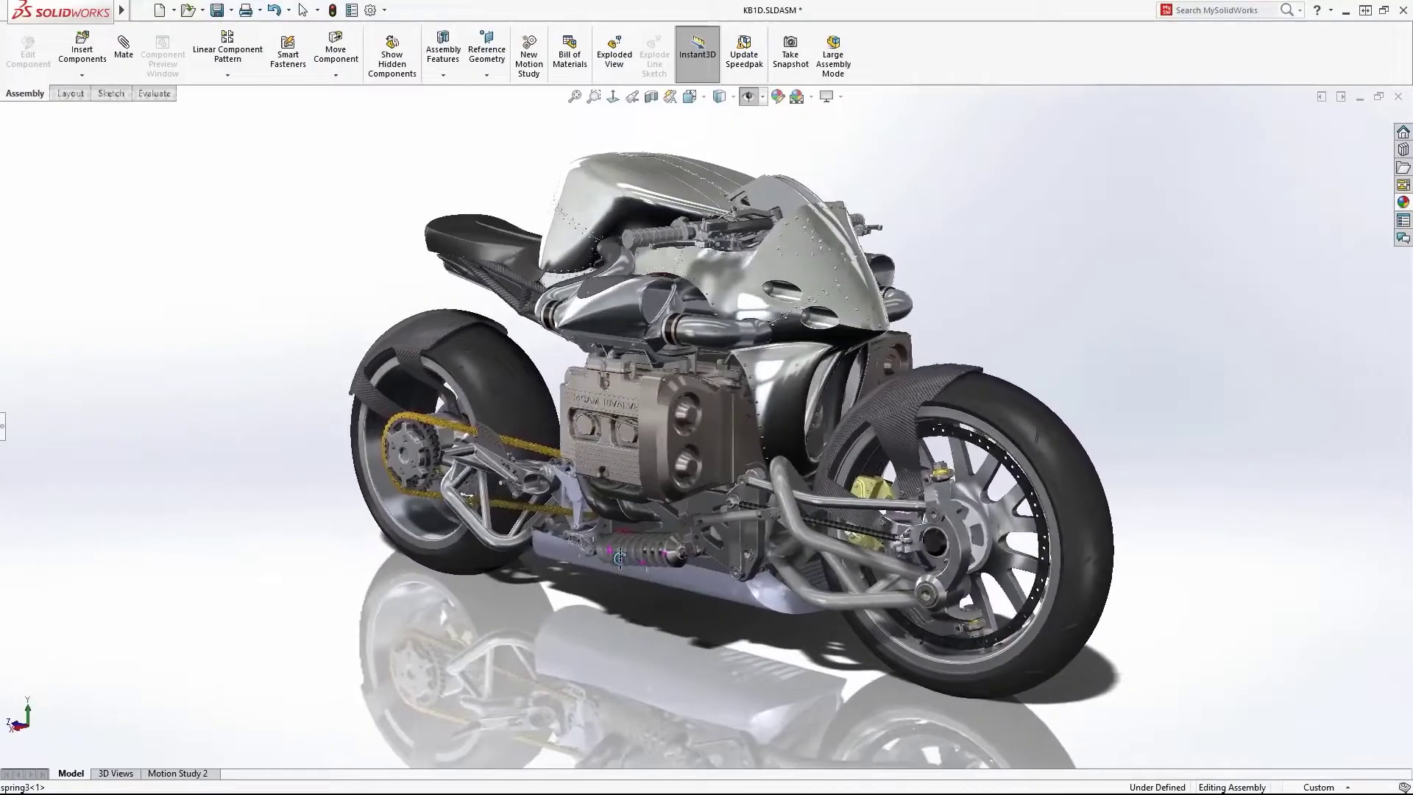
Step: Close the rounded profile at the existing endpoint, adjust its corner and finish the sketch
{"action": "middle_click_drag", "start_coordinate": [662, 537], "coordinate": [546, 541]}
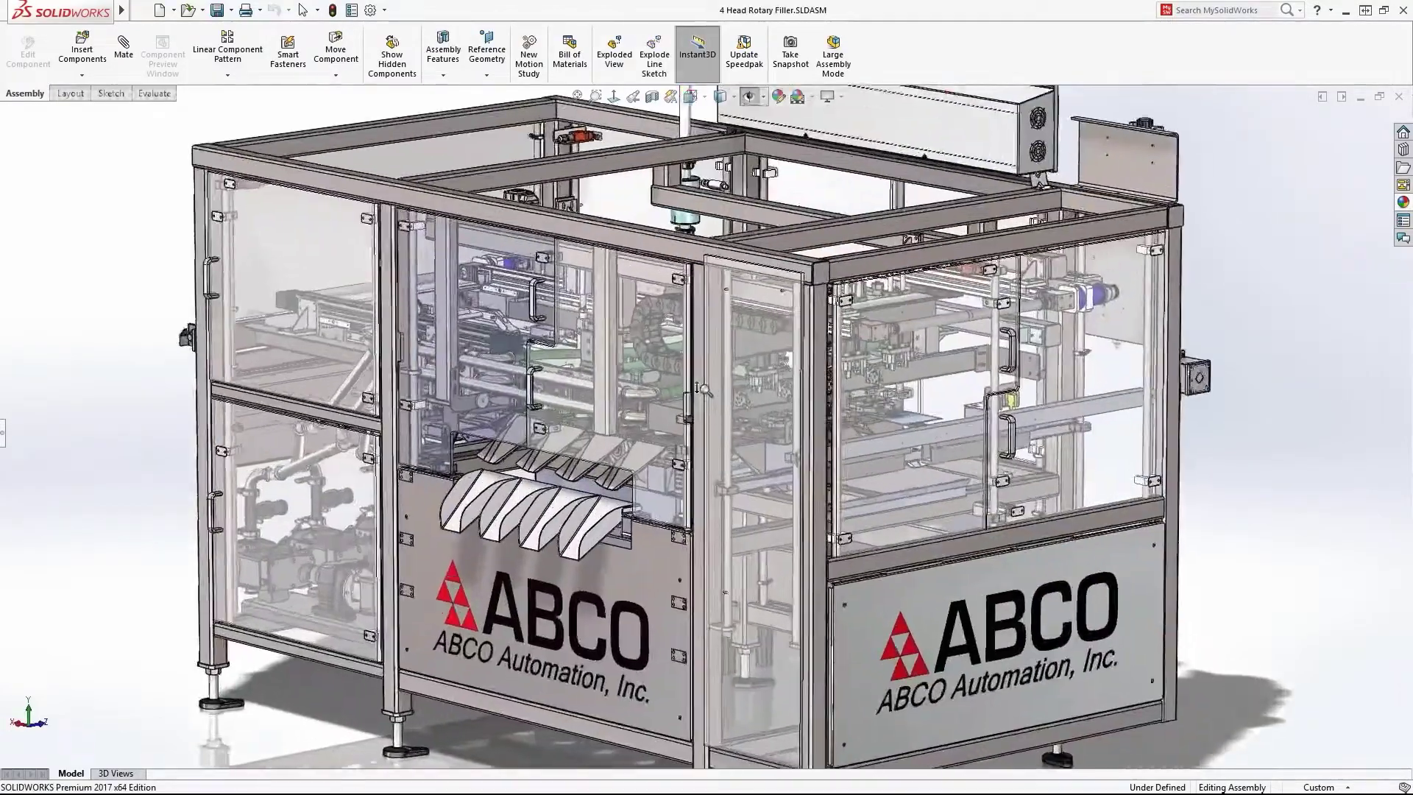
{"action": "scroll", "coordinate": [712, 287], "scroll_direction": "down", "scroll_amount": 10}
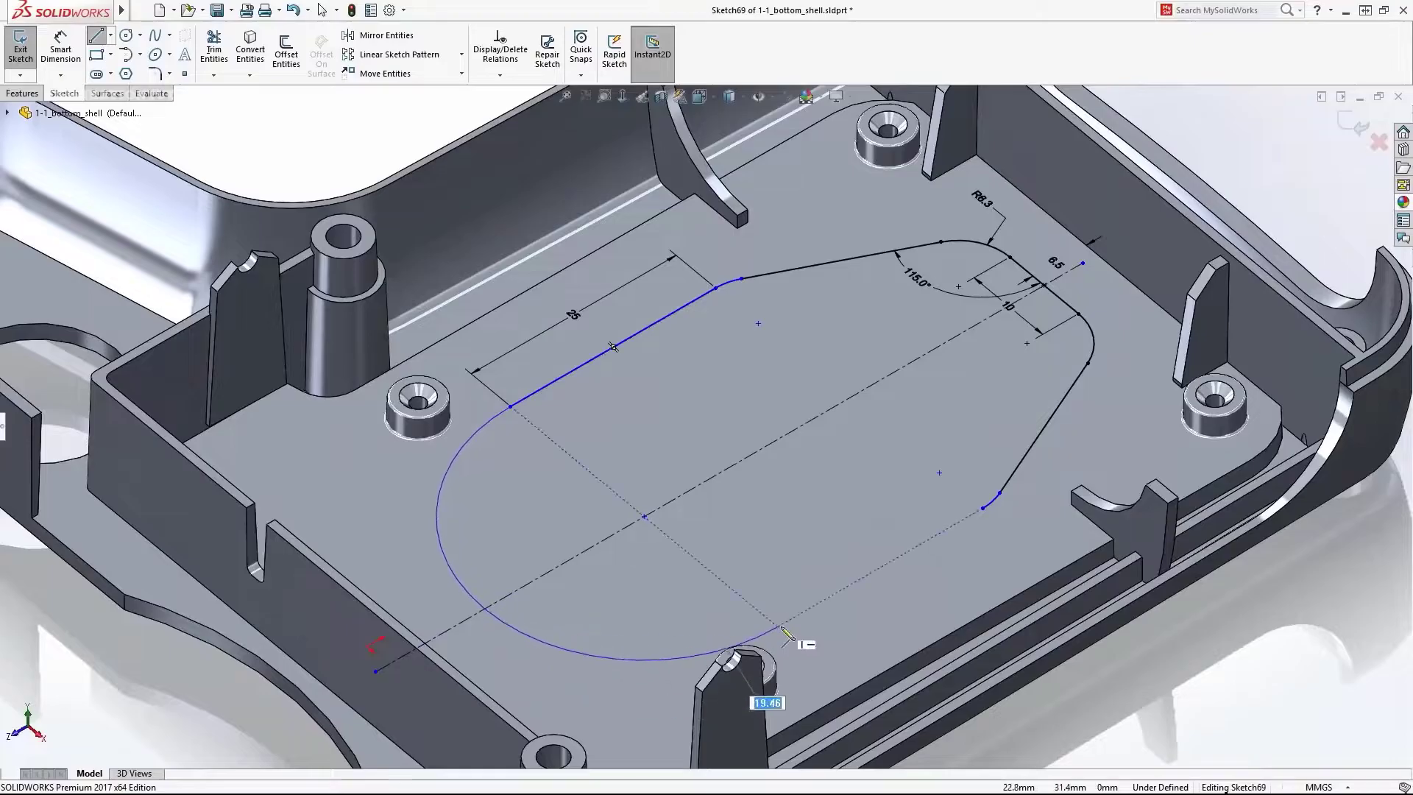
{"action": "left_click", "coordinate": [984, 509]}
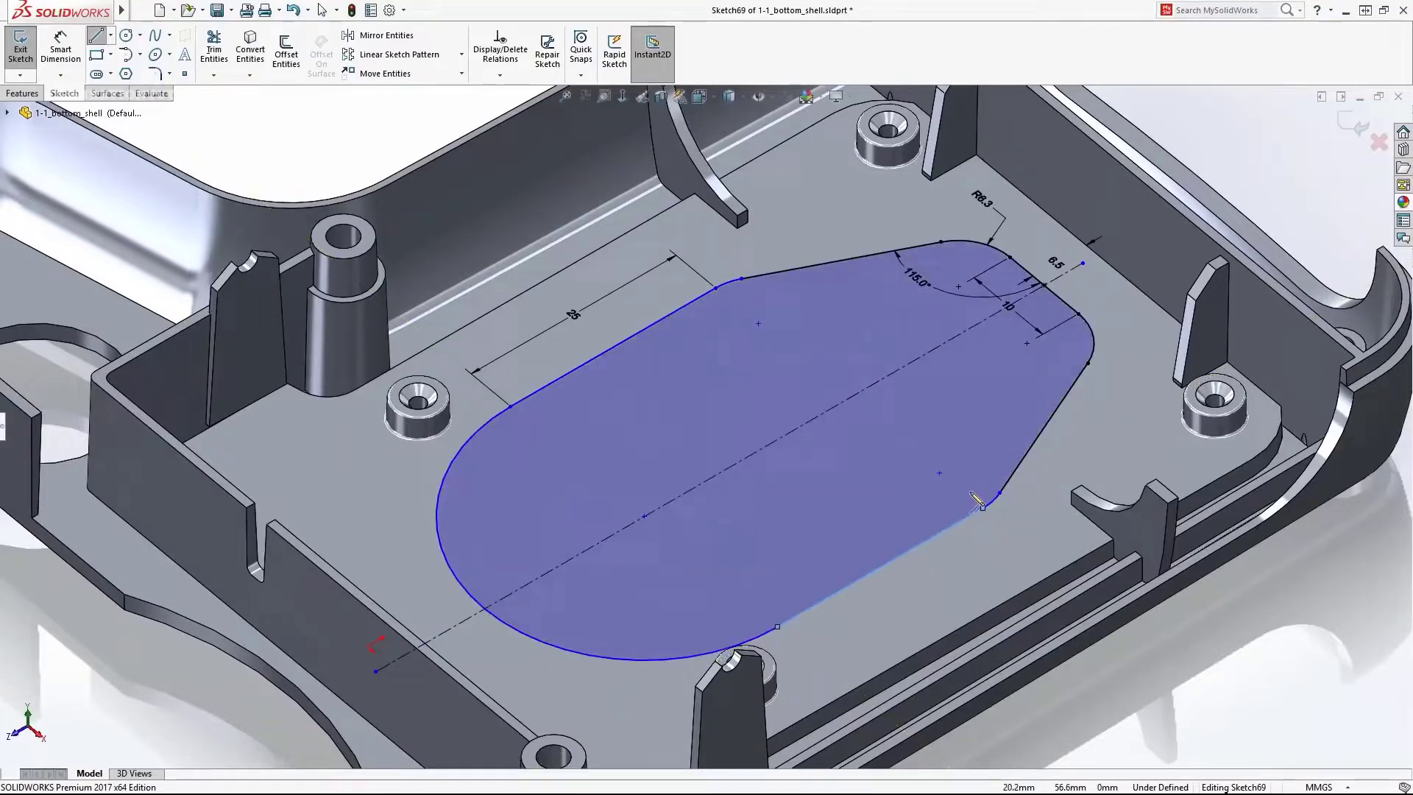
{"action": "mouse_move", "coordinate": [924, 460]}
{"action": "left_mouse_down"}
{"action": "mouse_move", "coordinate": [876, 448]}
{"action": "mouse_move", "coordinate": [909, 521]}
{"action": "mouse_move", "coordinate": [968, 526]}
{"action": "left_mouse_up"}
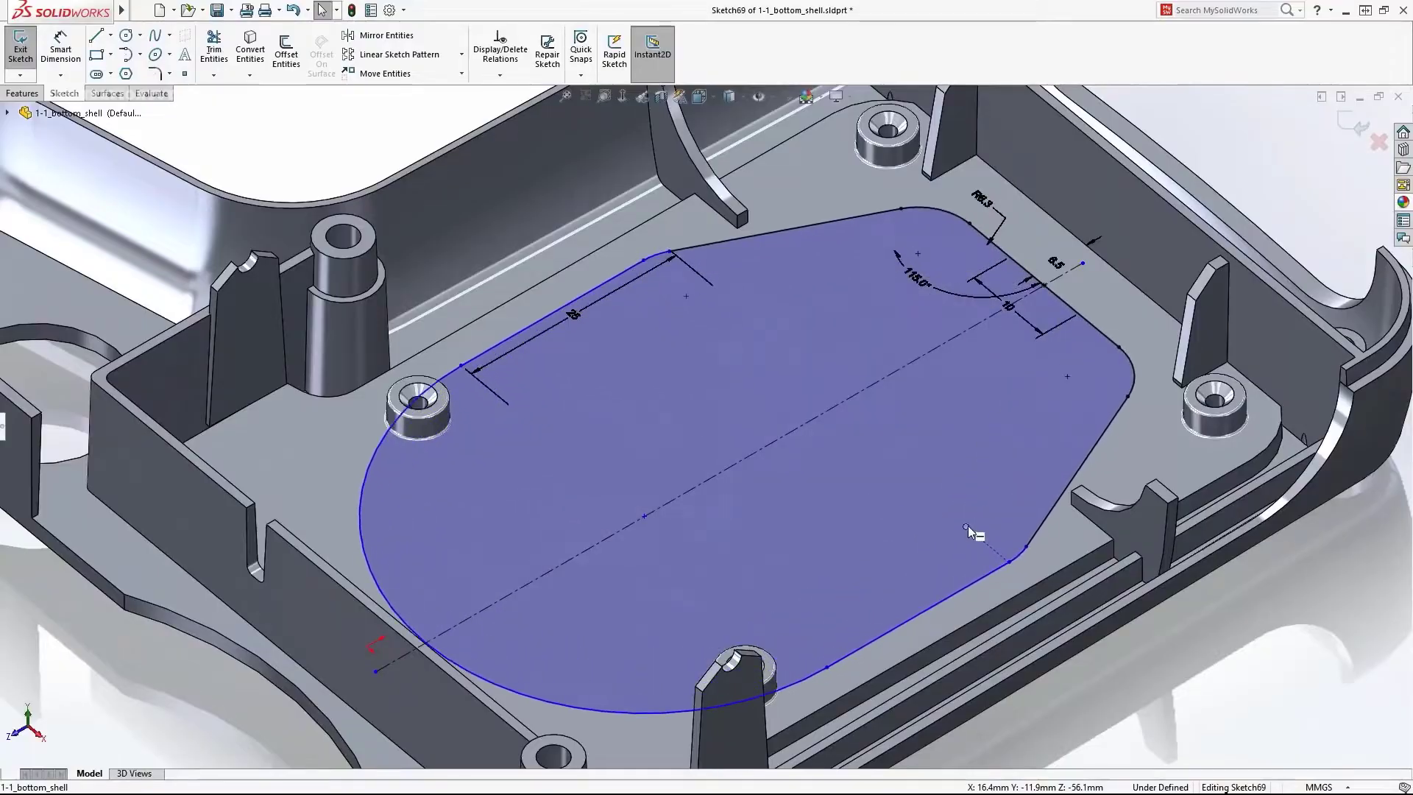
{"action": "key", "text": "d"}
Step: Drag the profile down to cut it through the bottom shell floor
{"action": "left_click", "coordinate": [994, 479]}
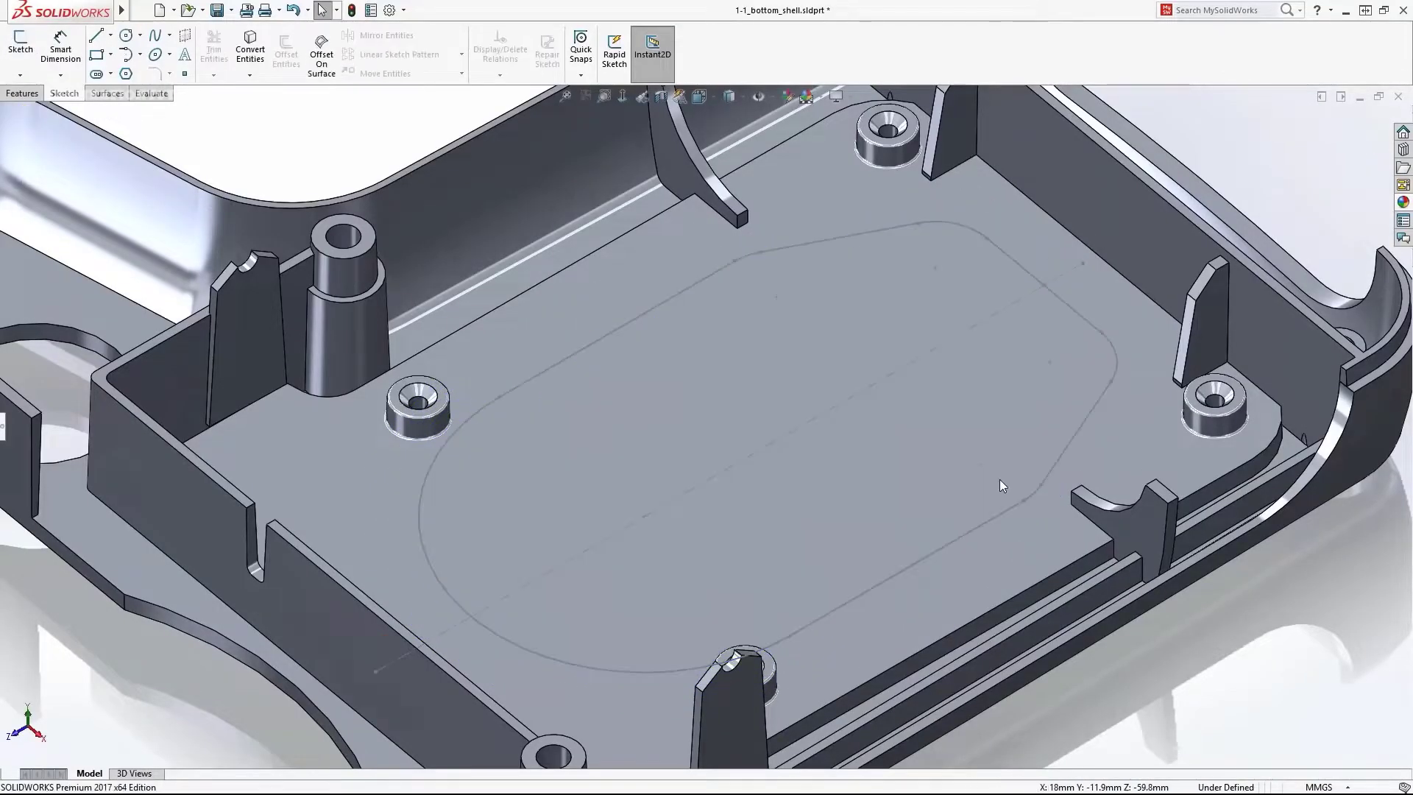
{"action": "left_click", "coordinate": [987, 509]}
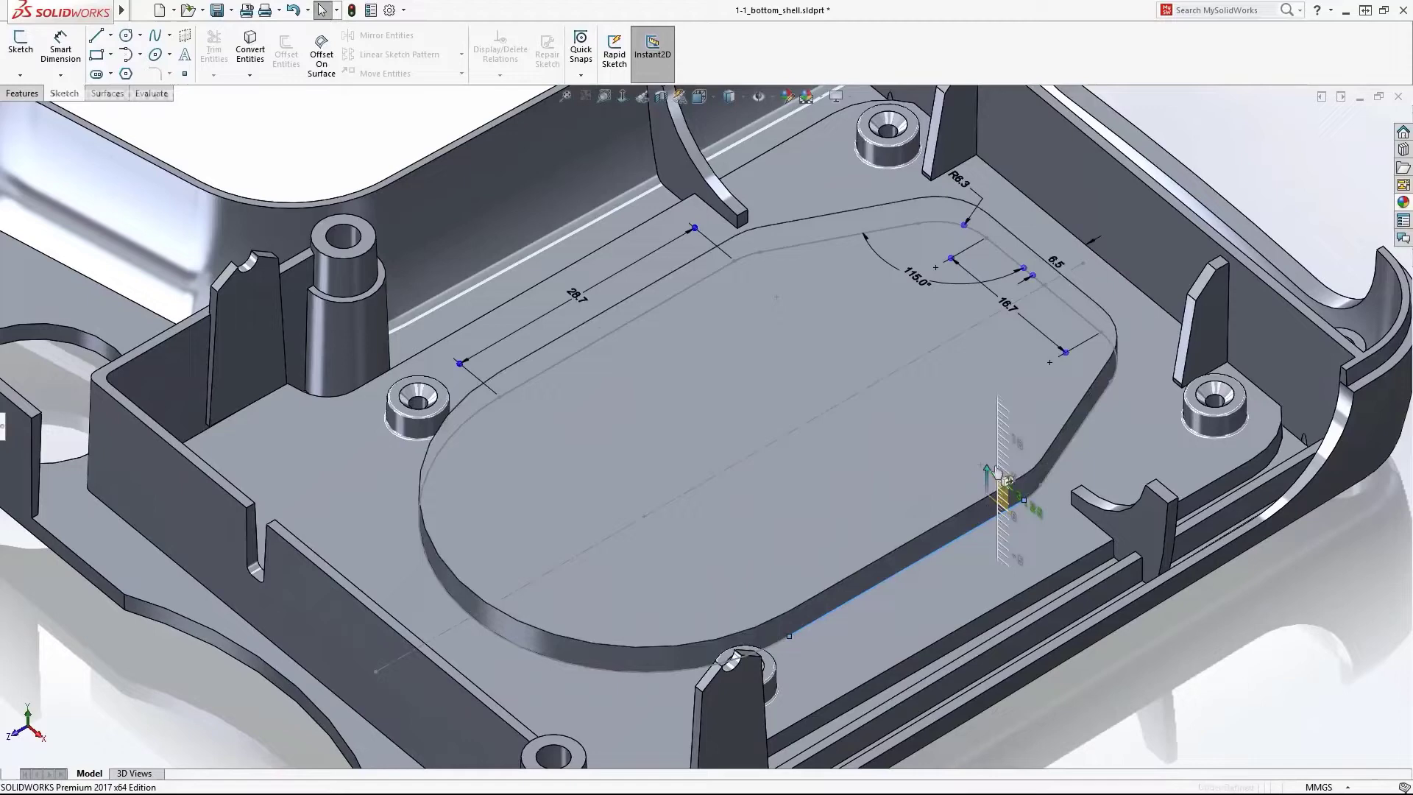
{"action": "mouse_move", "coordinate": [998, 473]}
{"action": "left_mouse_down"}
{"action": "mouse_move", "coordinate": [1002, 387]}
{"action": "mouse_move", "coordinate": [1003, 558]}
{"action": "left_mouse_up"}
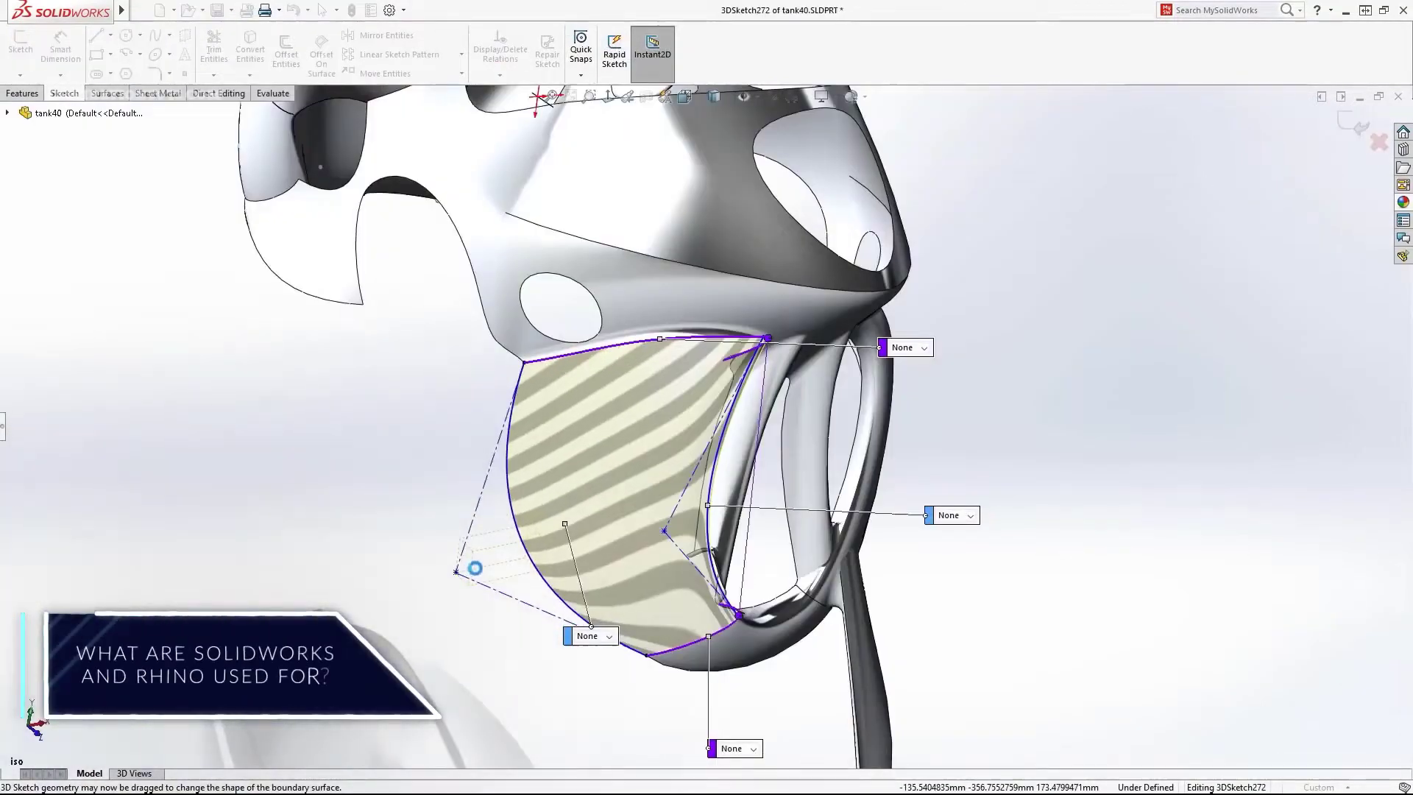
Step: Drag the boundary surface's left edge into a new shape, then set a longer length for the enclosure's foot edge flange
{"action": "left_click_drag", "start_coordinate": [475, 568], "coordinate": [611, 521]}
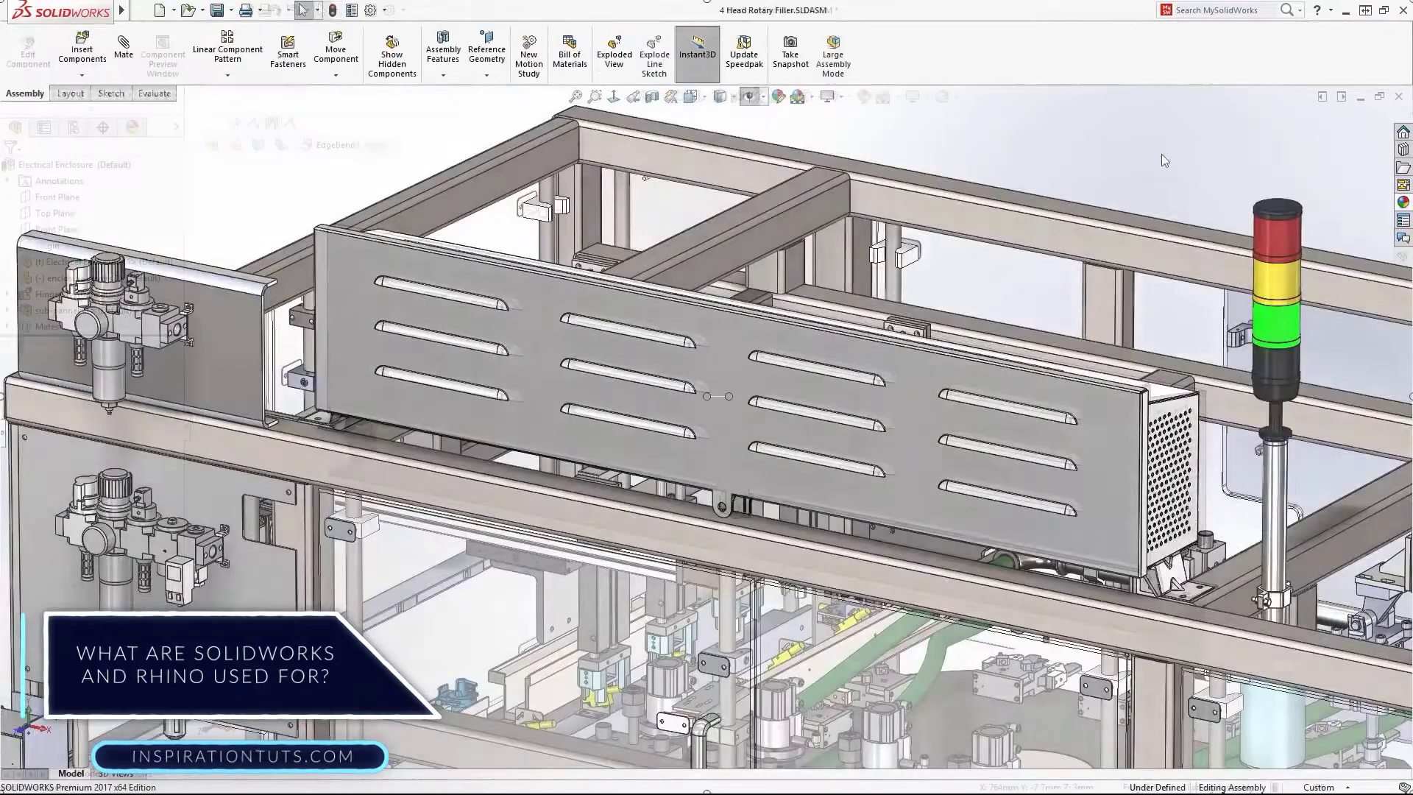
{"action": "left_click_drag", "start_coordinate": [939, 306], "coordinate": [1274, 678]}
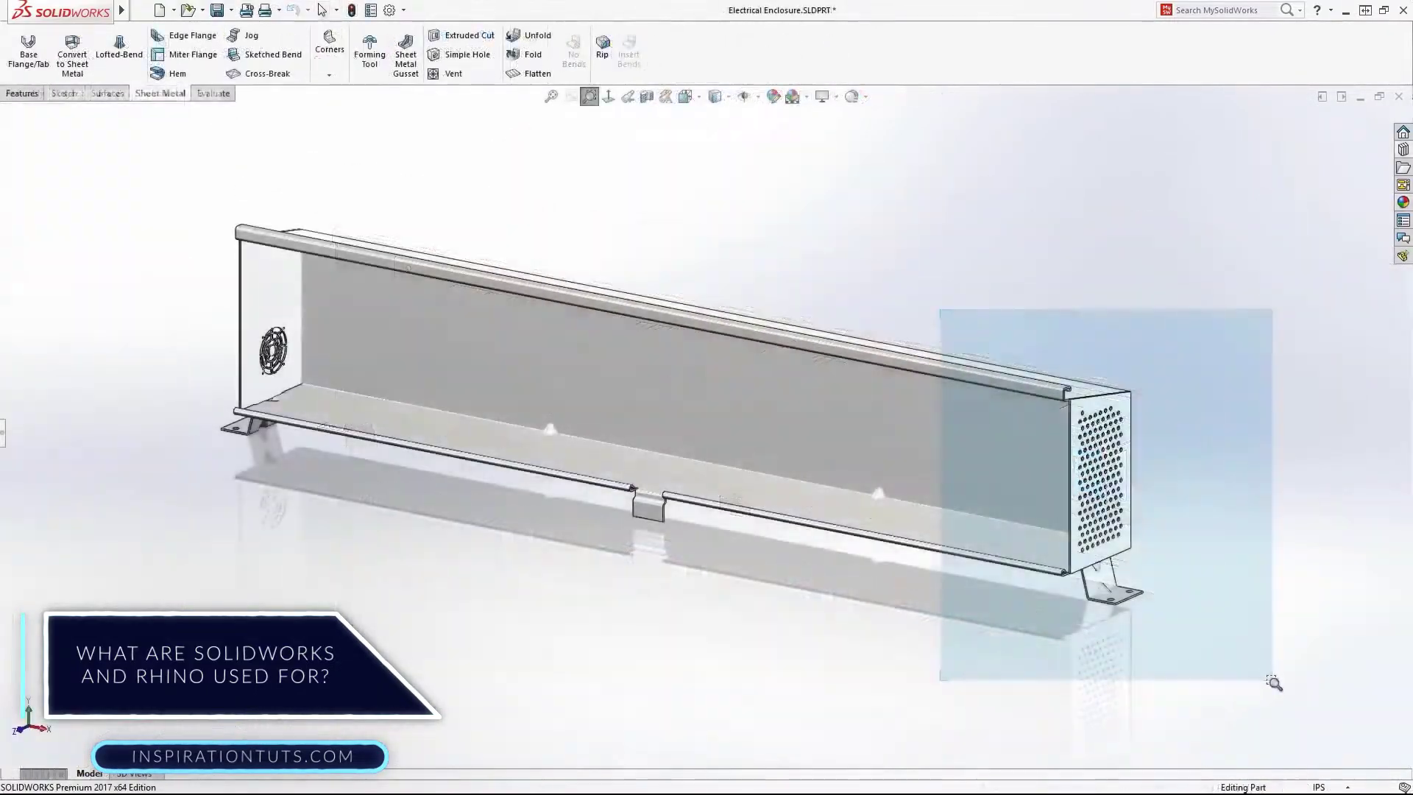
{"action": "scroll", "coordinate": [731, 601], "scroll_direction": "down", "scroll_amount": 5}
{"action": "left_click", "coordinate": [718, 544]}
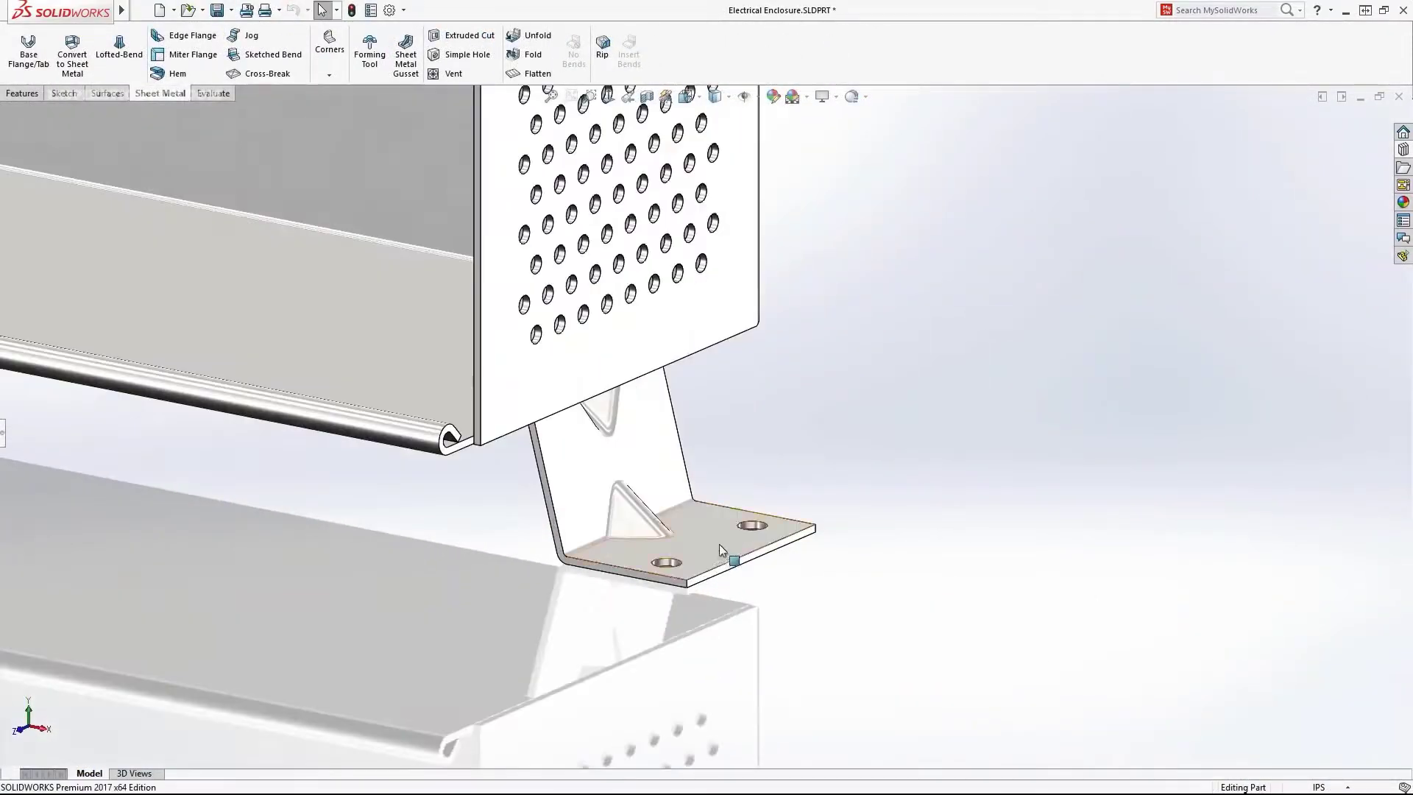
{"action": "left_click", "coordinate": [725, 551]}
{"action": "left_click", "coordinate": [834, 577]}
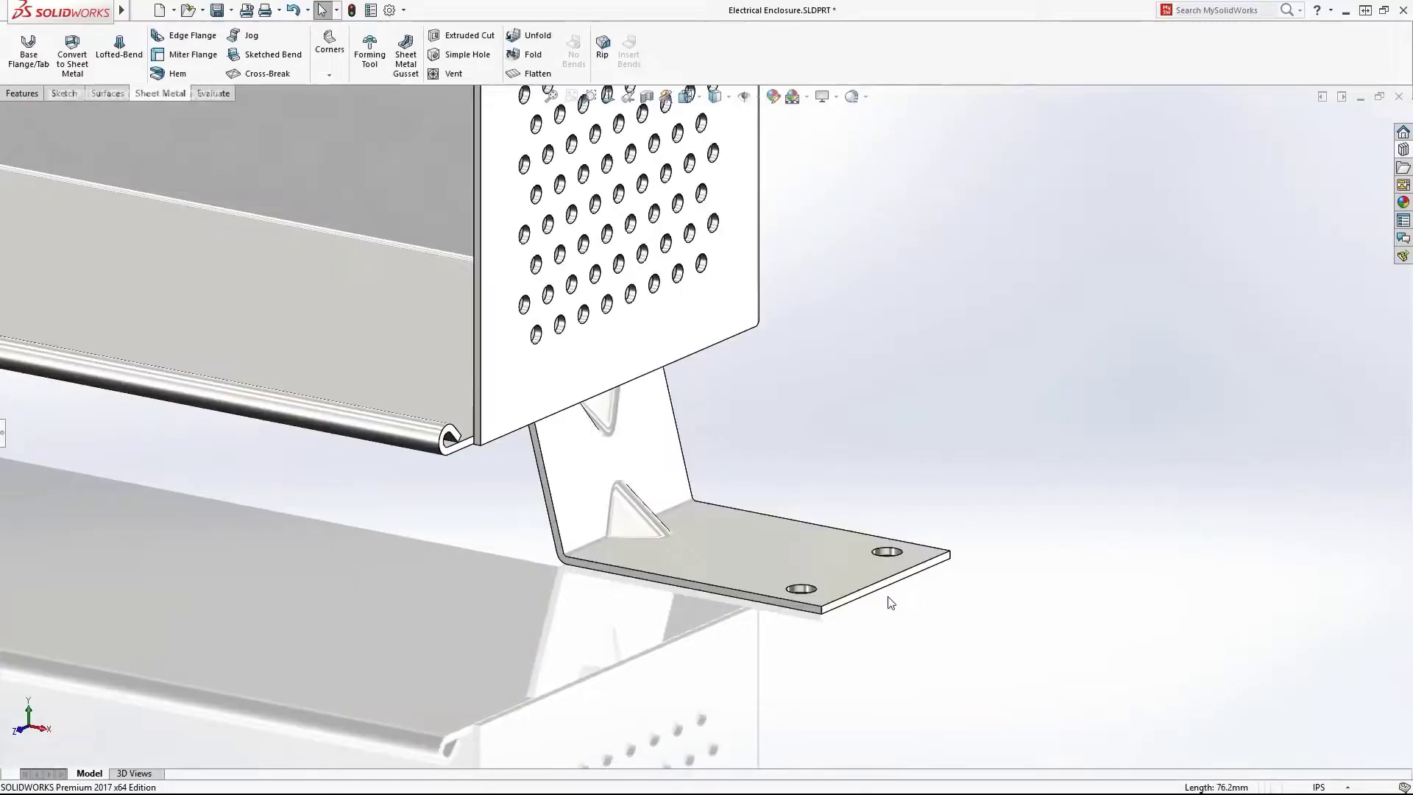
{"action": "key", "text": "f"}
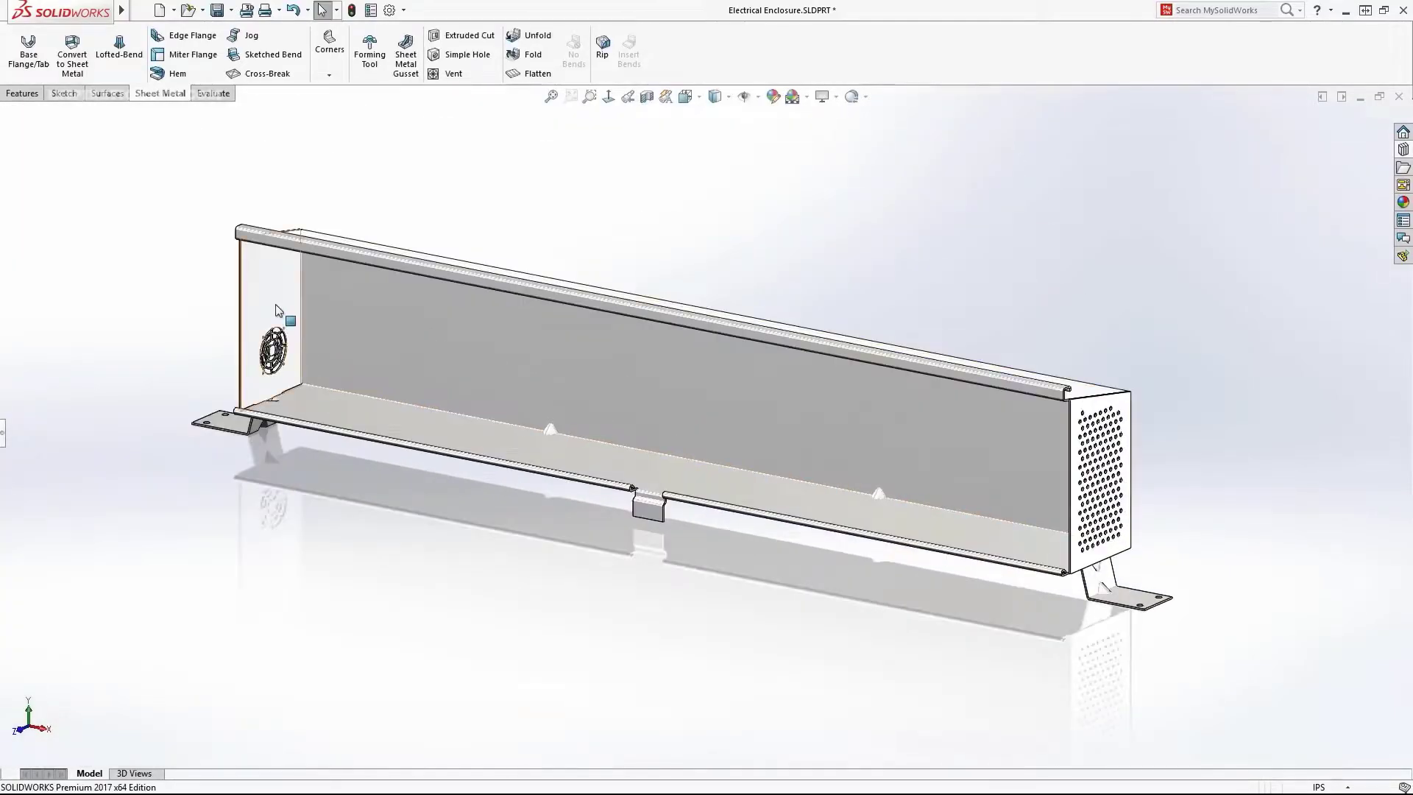
{"action": "scroll", "coordinate": [284, 302], "scroll_direction": "down", "scroll_amount": 6}
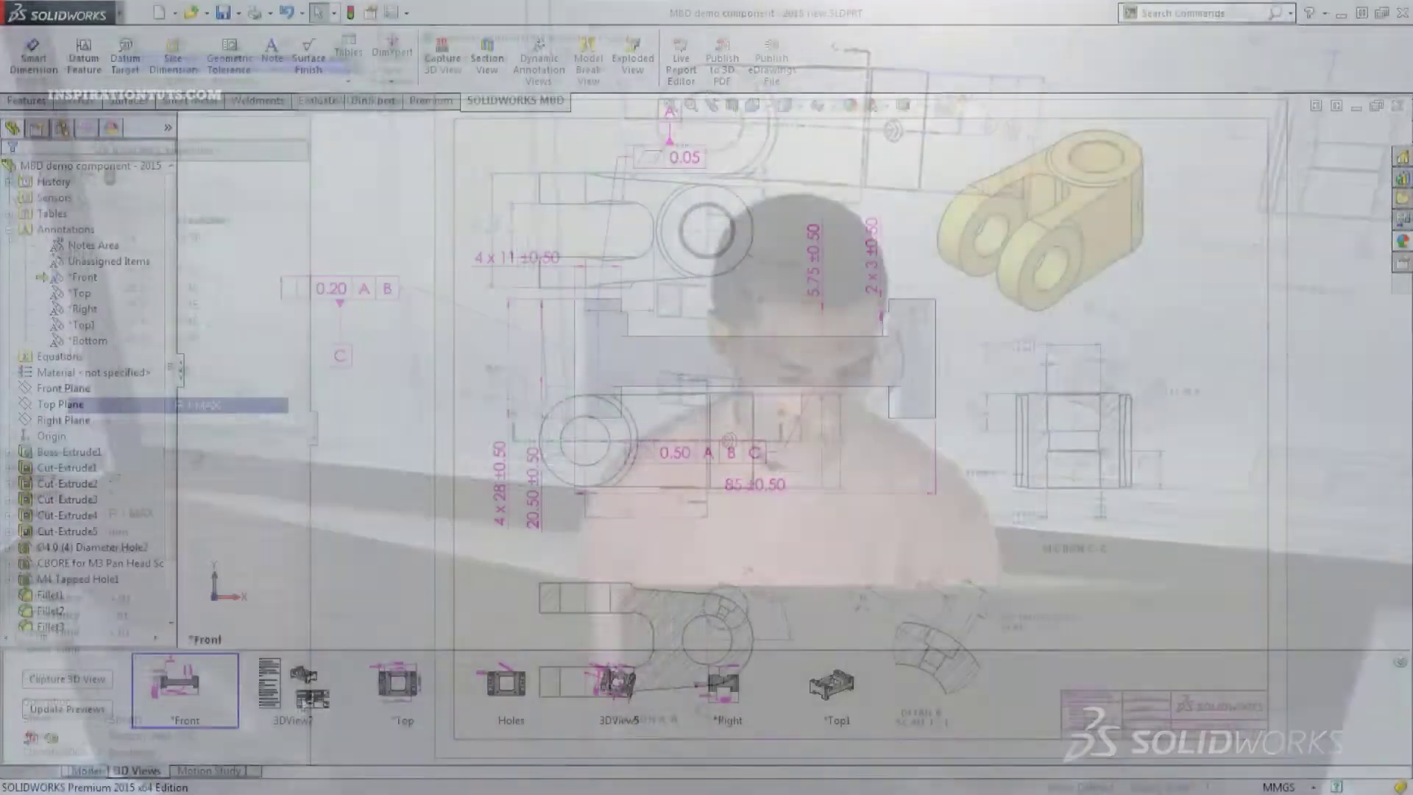
Step: Switch the annotated MBD model to the saved *Top view from the 3D Views tab
{"action": "left_click", "coordinate": [403, 688]}
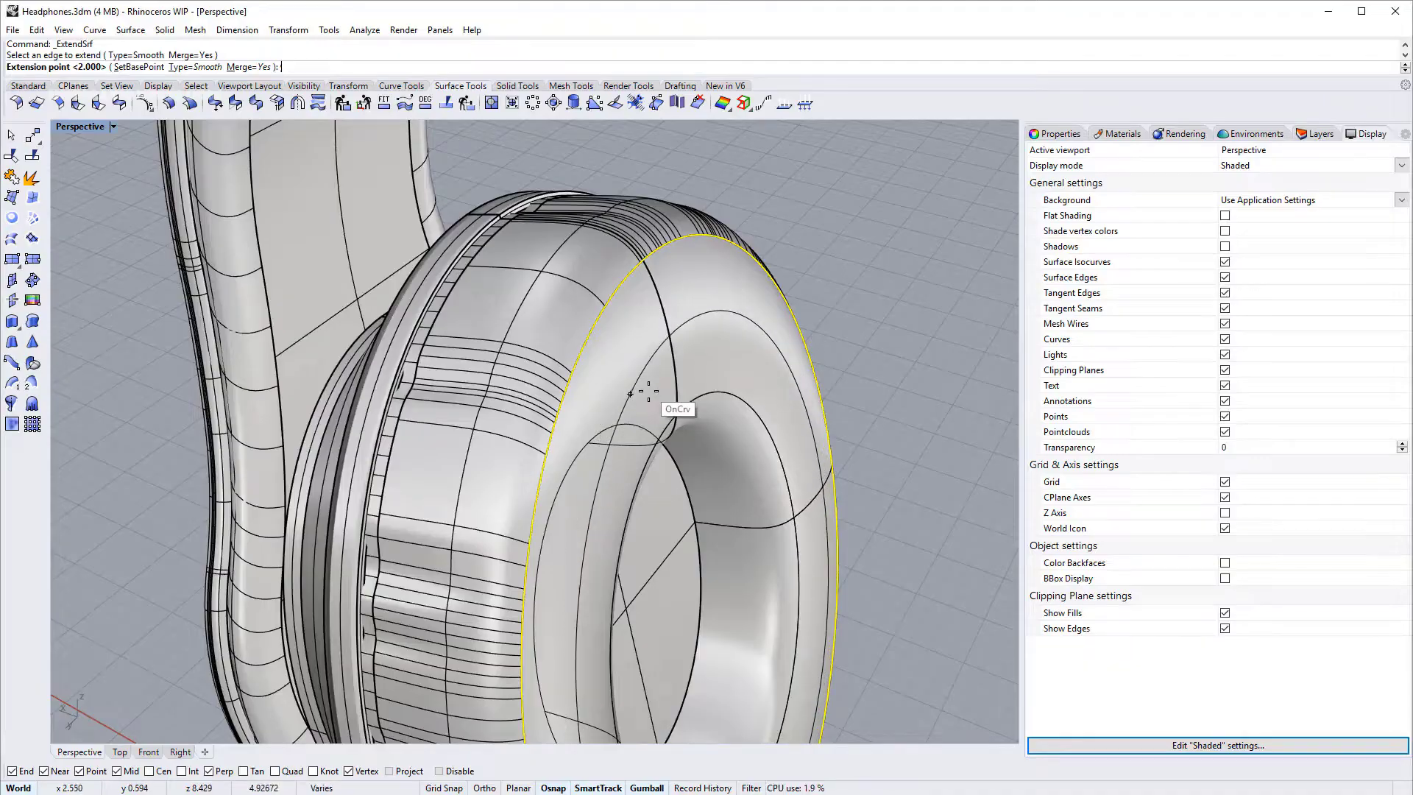
Step: Extend the earcup surface from its picked edge to a new extension point with ExtendSrf
{"action": "left_click", "coordinate": [658, 401]}
{"action": "right_click_drag", "start_coordinate": [658, 401], "coordinate": [667, 360]}
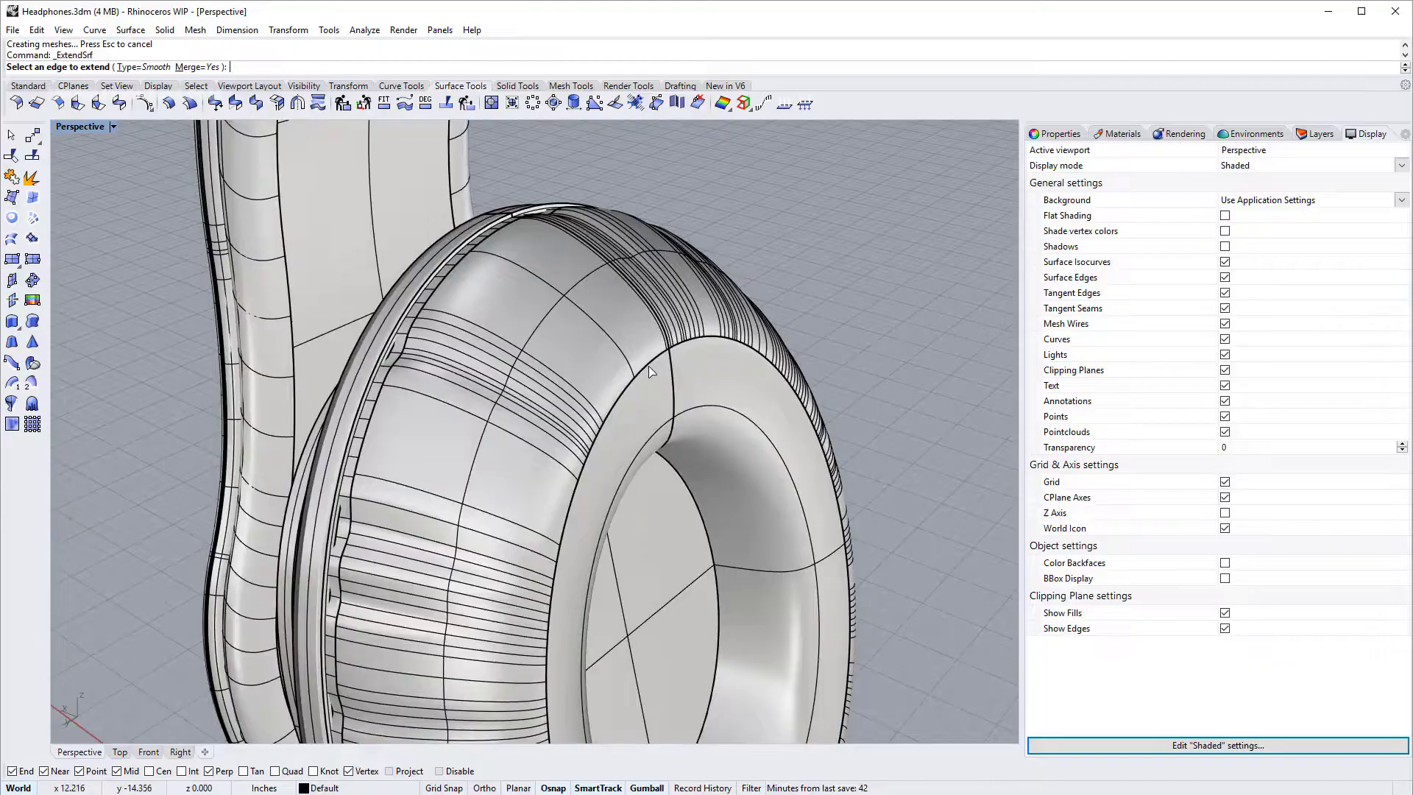
{"action": "left_click", "coordinate": [649, 368]}
{"action": "left_click", "coordinate": [692, 406]}
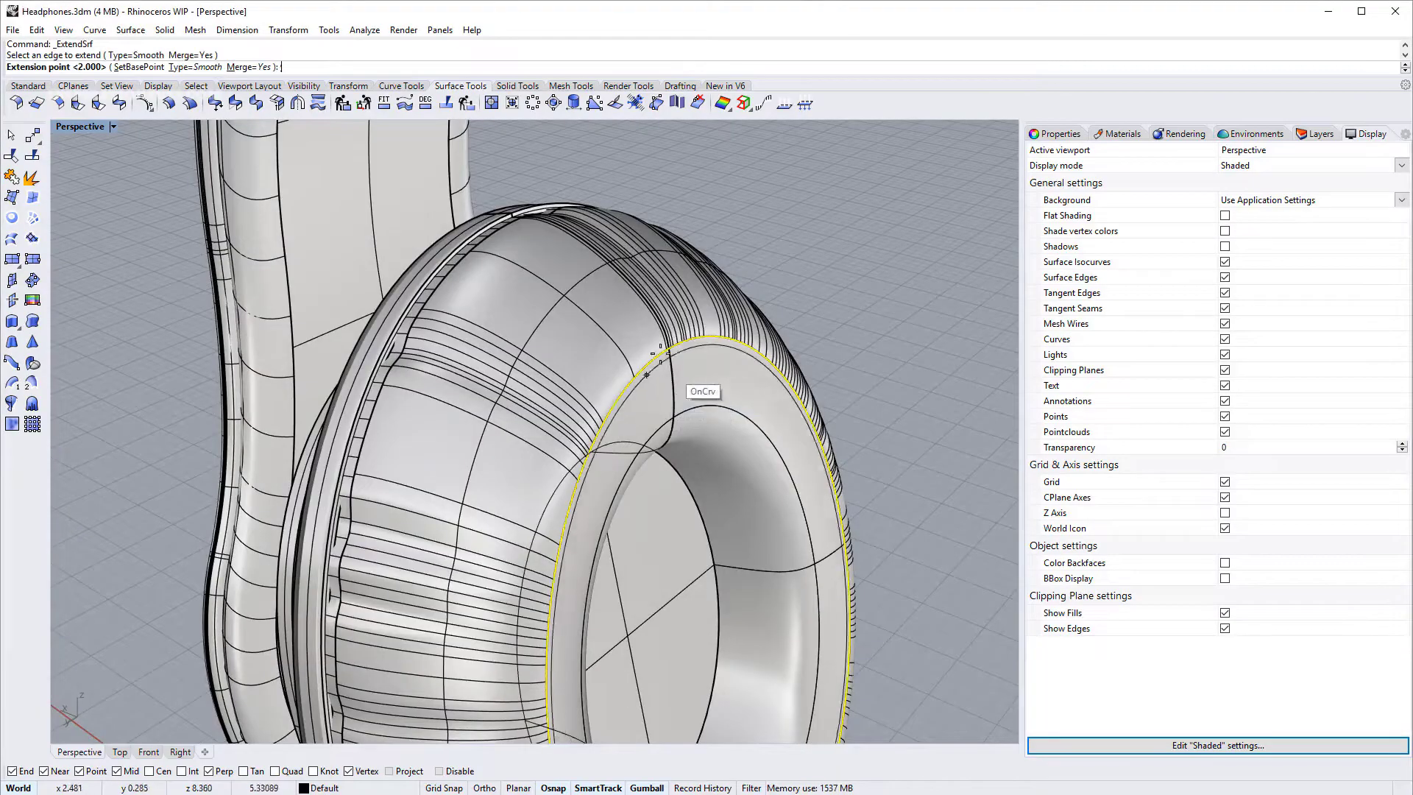
{"action": "left_click", "coordinate": [605, 275]}
{"action": "right_click_drag", "start_coordinate": [591, 271], "coordinate": [690, 244]}
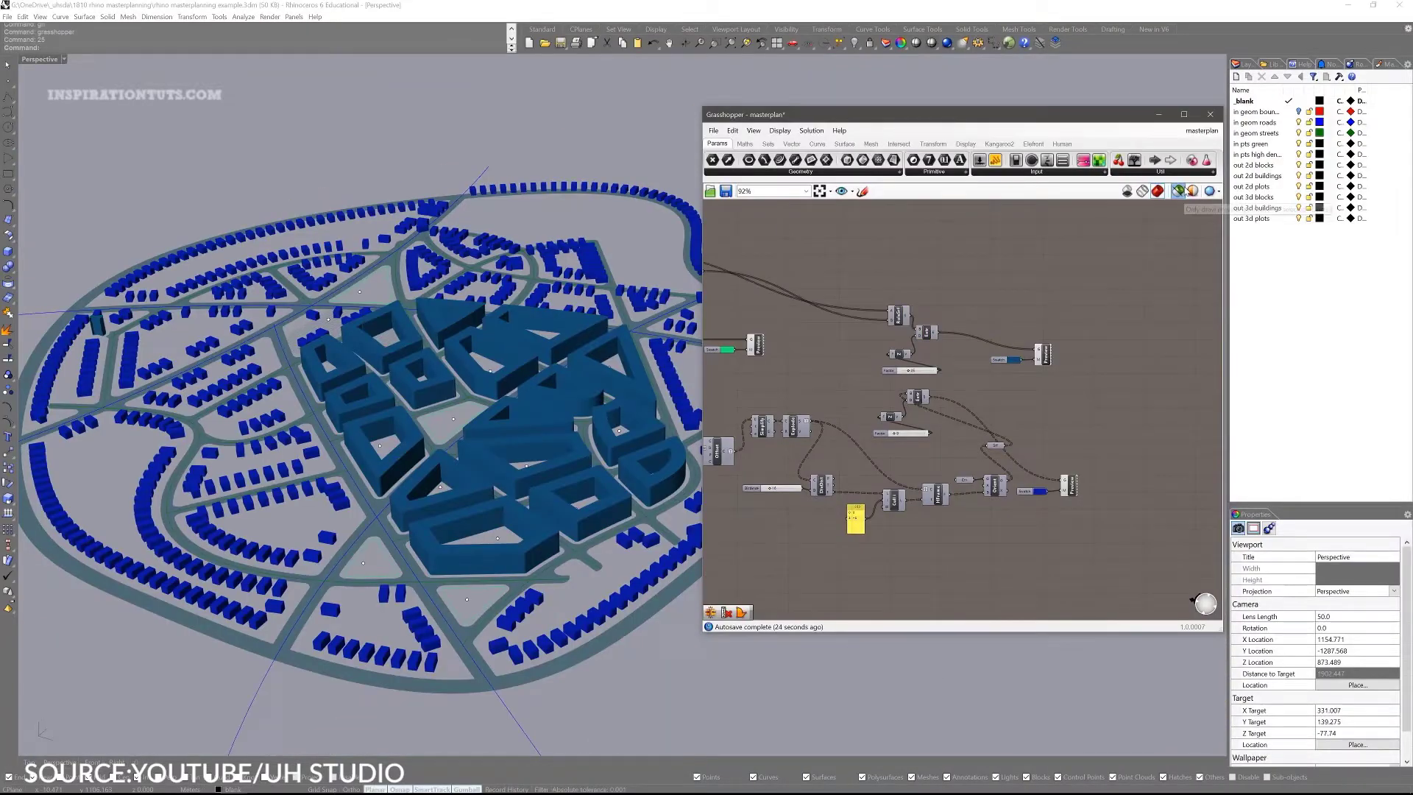
Step: Turn off the Grasshopper preview of the masterplan buildings
{"action": "left_click", "coordinate": [1178, 191]}
{"action": "right_click_drag", "start_coordinate": [412, 412], "coordinate": [451, 434]}
{"action": "scroll", "coordinate": [802, 376], "scroll_direction": "up", "scroll_amount": 3}
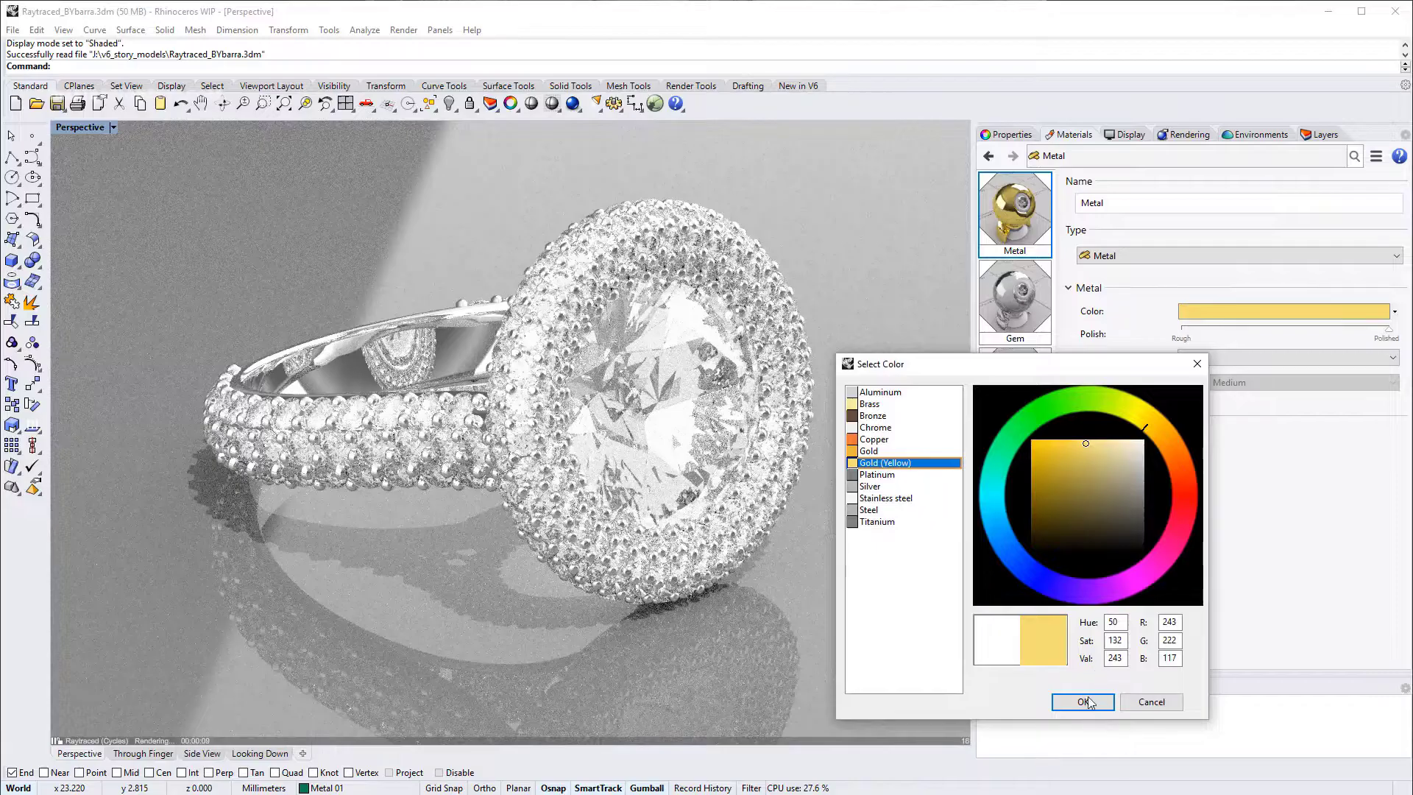
Step: Make the ring metal gold and the gems emerald, then show the viewport's Focal Blur settings
{"action": "left_click", "coordinate": [1082, 701]}
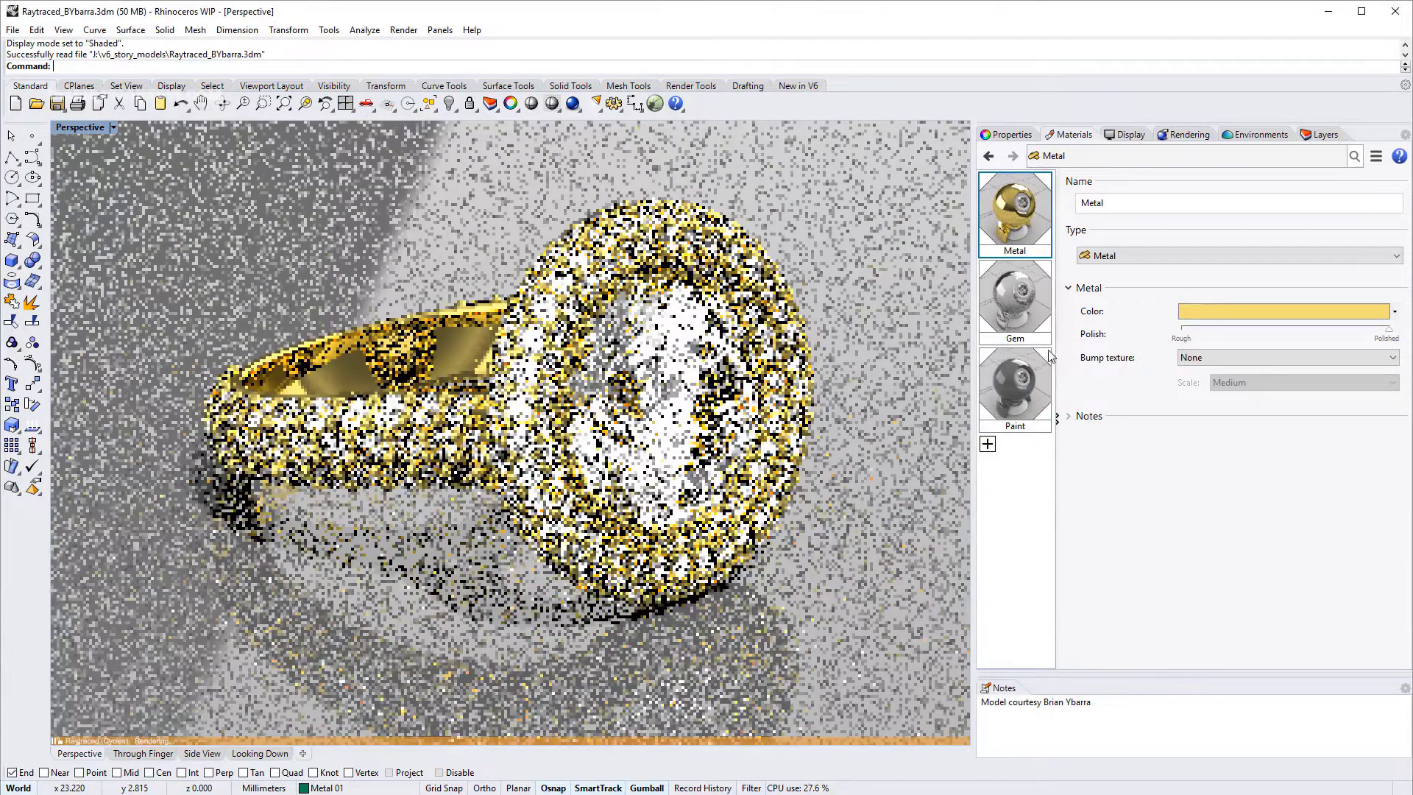
{"action": "left_click", "coordinate": [1018, 305]}
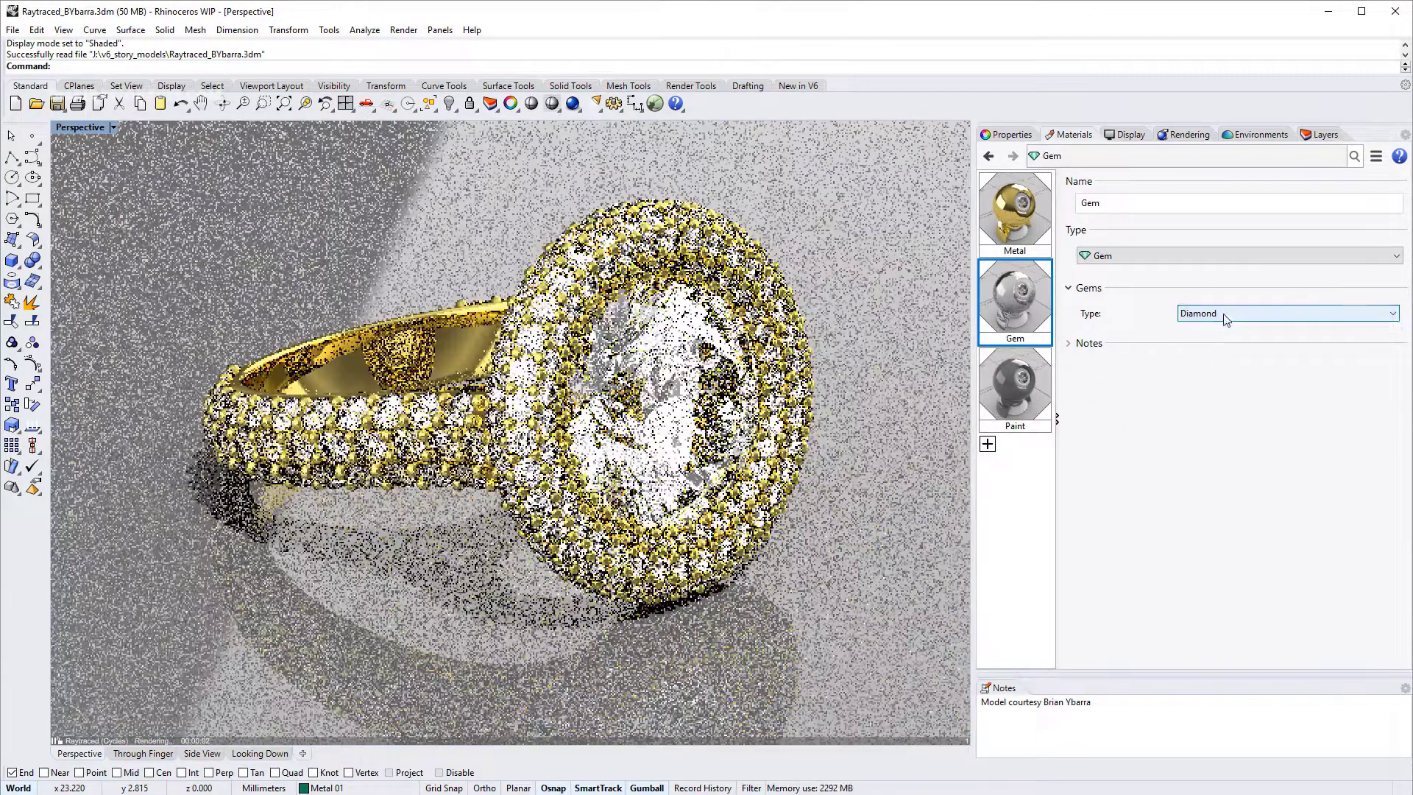
{"action": "left_click", "coordinate": [1239, 313]}
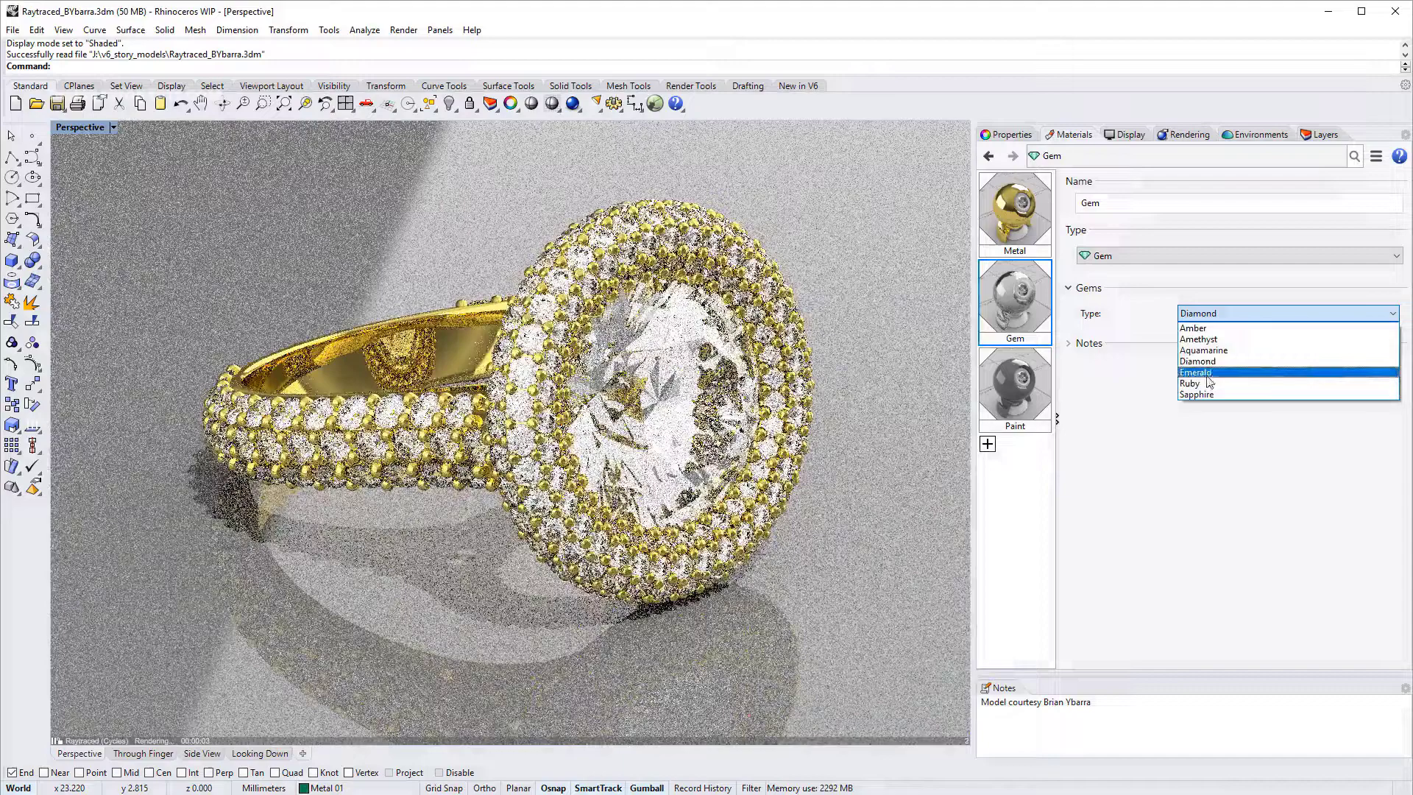
{"action": "left_click", "coordinate": [1202, 373]}
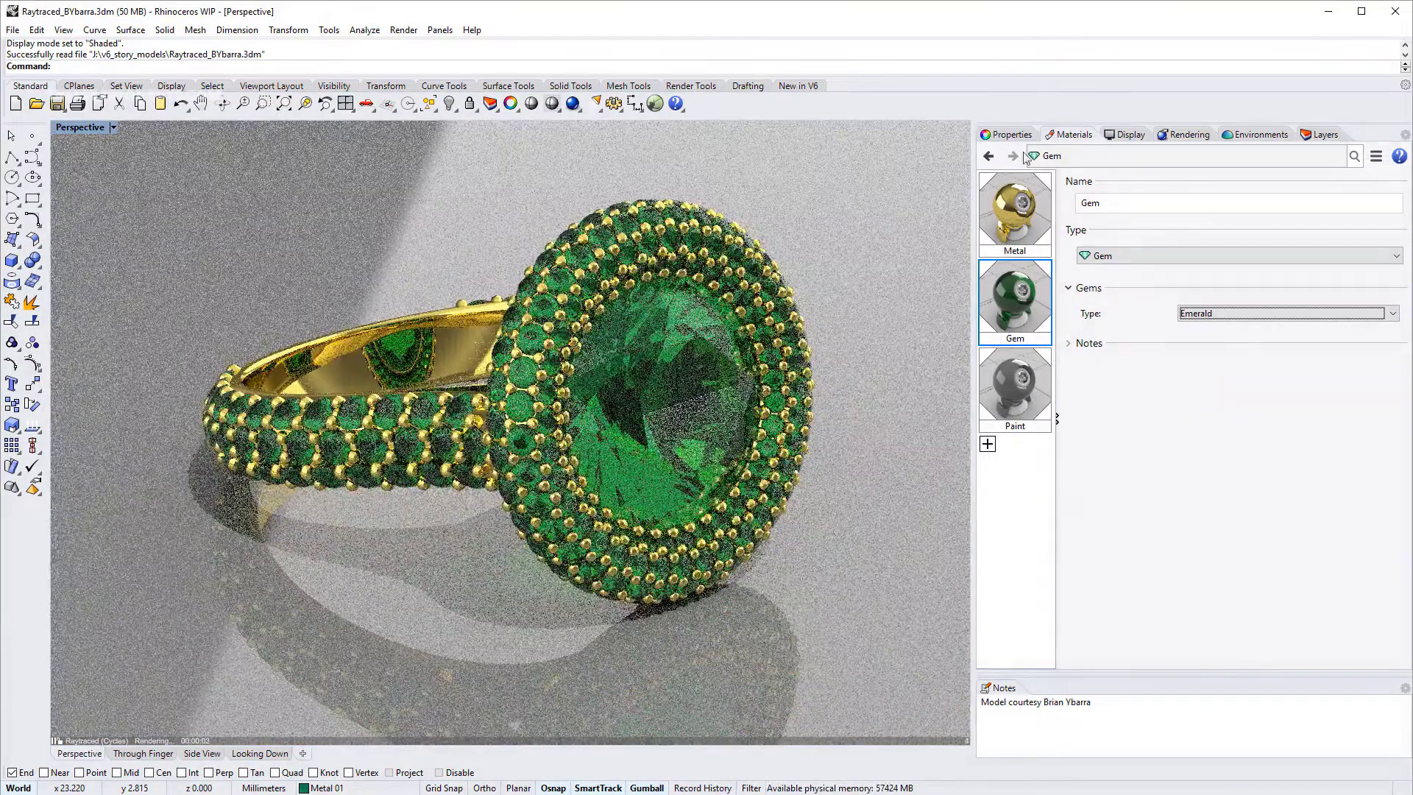
{"action": "left_click", "coordinate": [1007, 136]}
{"action": "left_click", "coordinate": [1034, 155]}
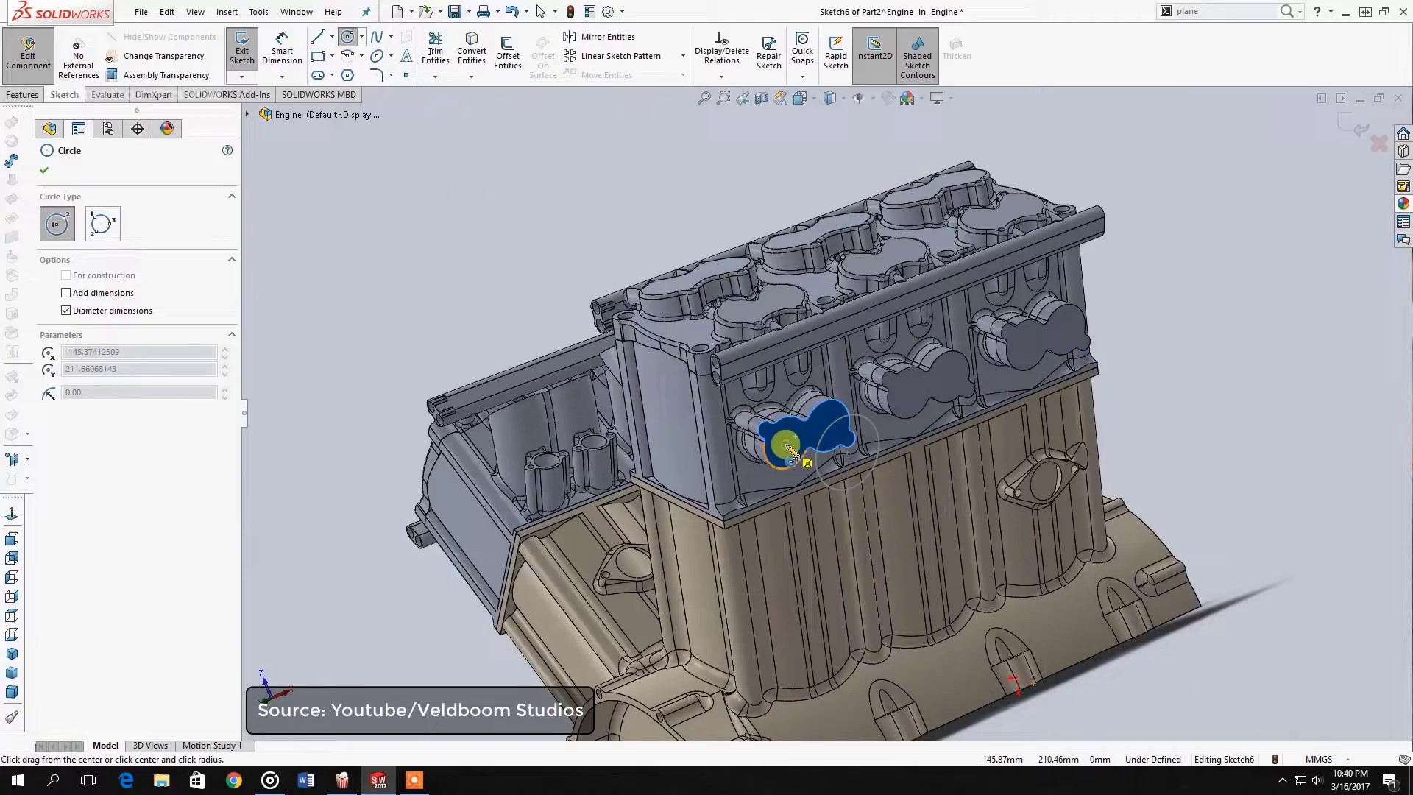
Step: Exit the circle sketch on the engine block and select the sketched spline
{"action": "scroll", "coordinate": [839, 447], "scroll_direction": "down", "scroll_amount": 3}
{"action": "left_click", "coordinate": [248, 78]}
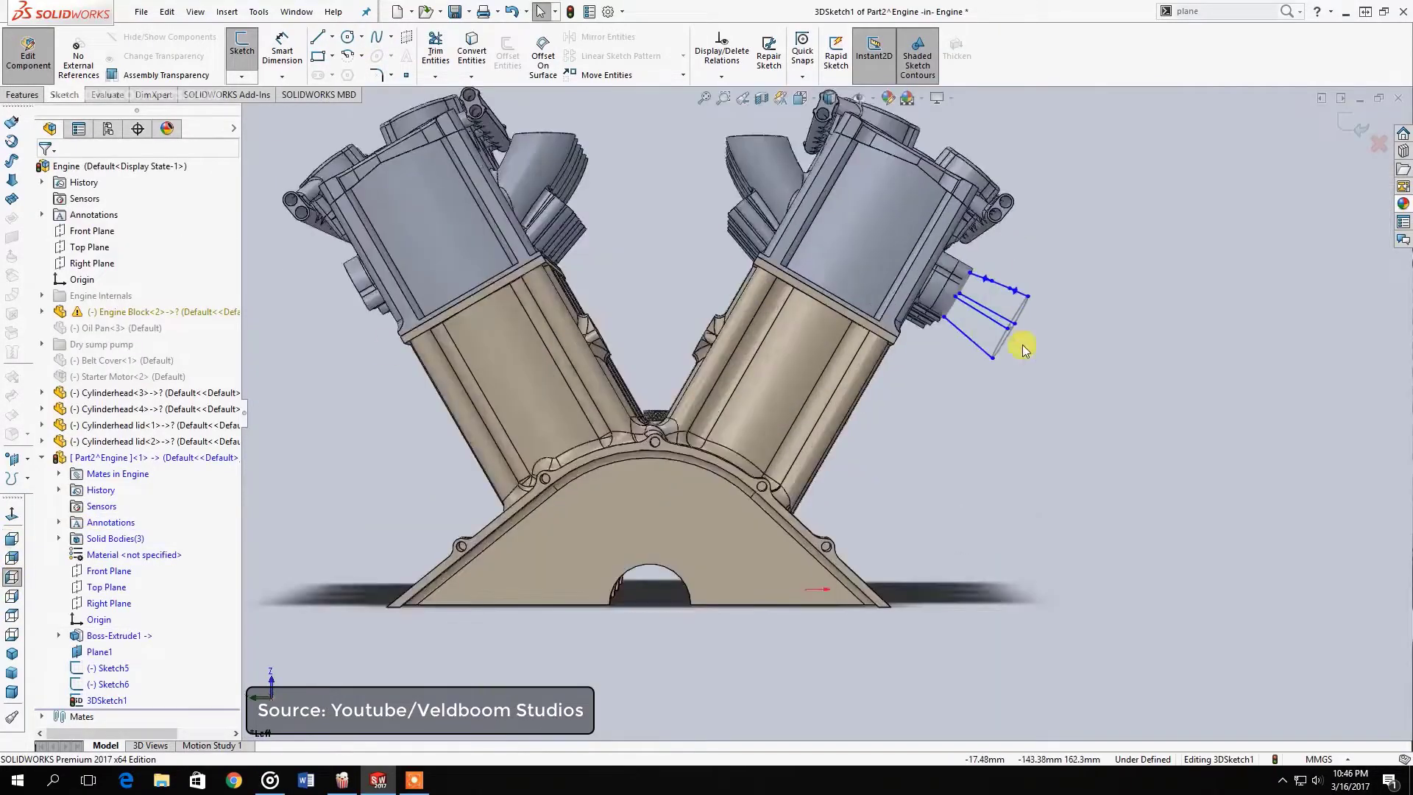
{"action": "scroll", "coordinate": [1023, 349], "scroll_direction": "down", "scroll_amount": 5}
{"action": "left_click", "coordinate": [888, 327]}
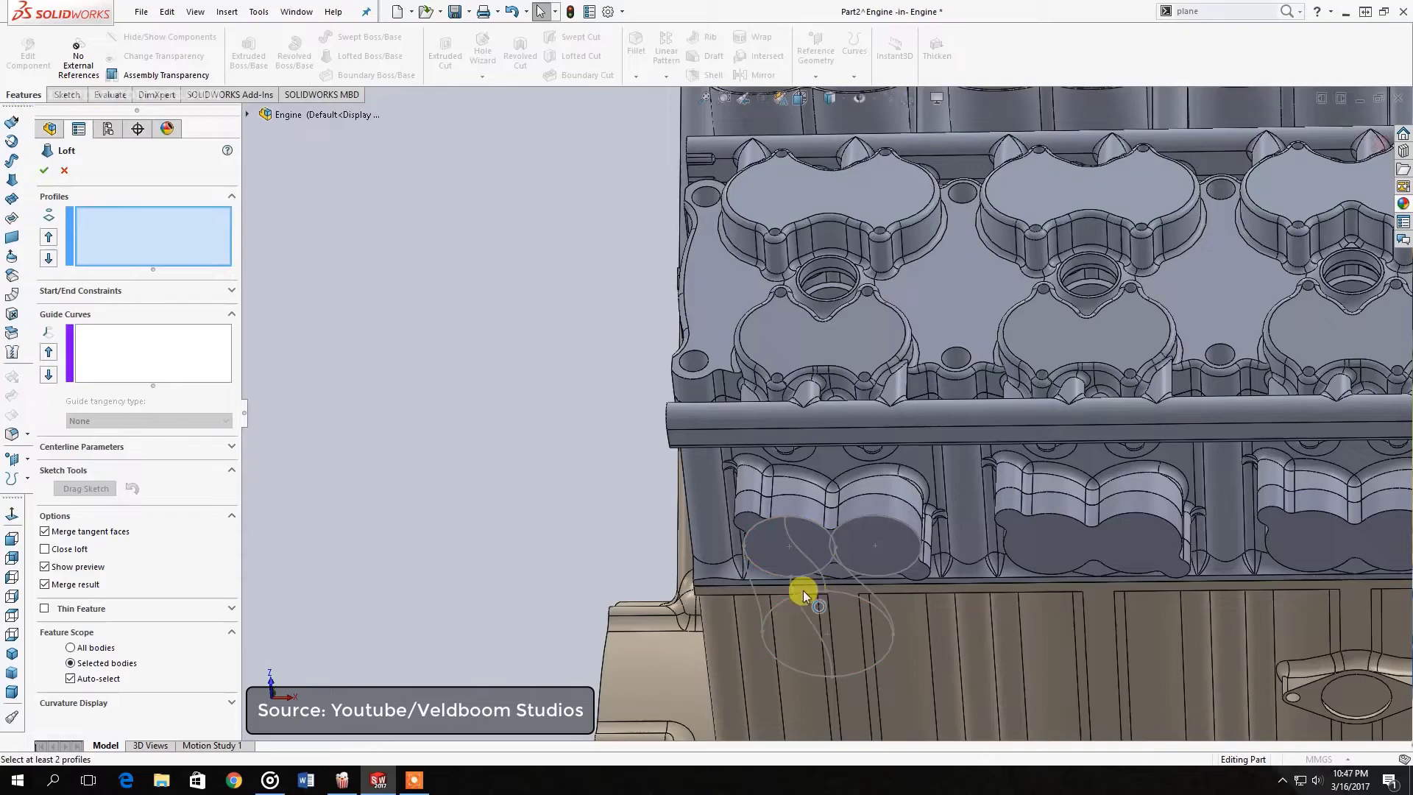
Step: Pick the two circular profiles and the spline guide curve for the loft
{"action": "left_click", "coordinate": [774, 590]}
{"action": "left_click", "coordinate": [815, 618]}
{"action": "left_click", "coordinate": [860, 585]}
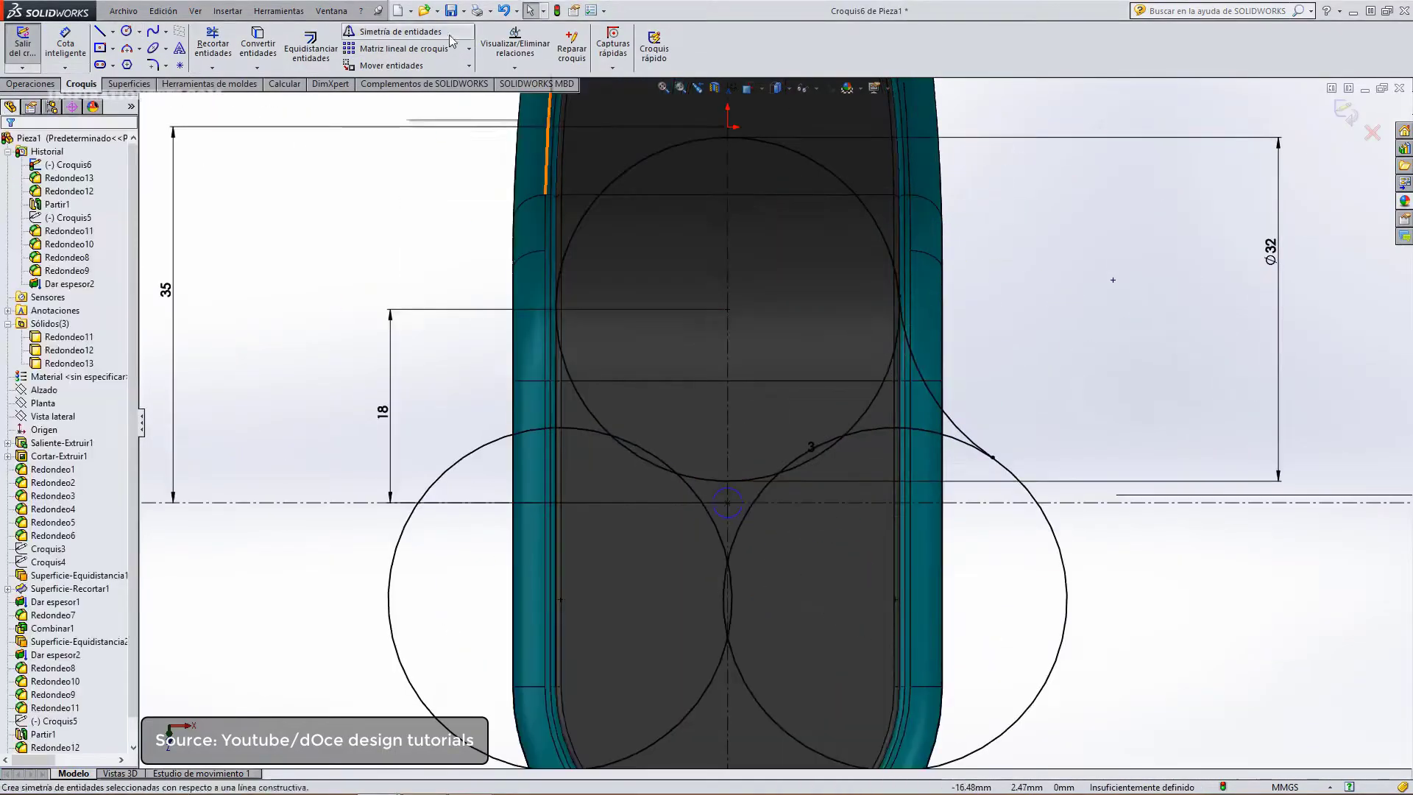
Step: Mirror the dimensioned circles to the left side and apply a 3 mm × 3 mm chamfer to the grip top
{"action": "left_click", "coordinate": [451, 41]}
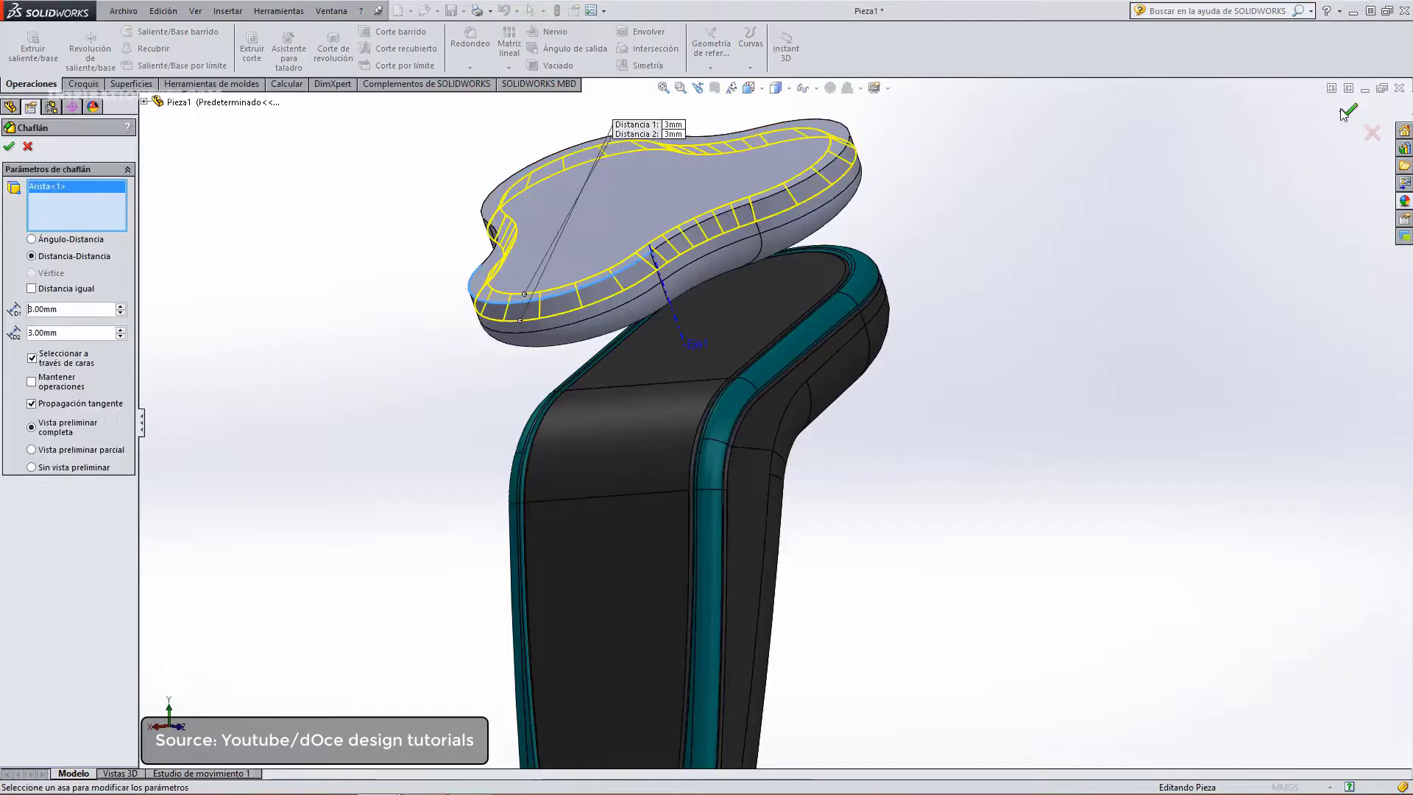
{"action": "left_click", "coordinate": [1346, 111]}
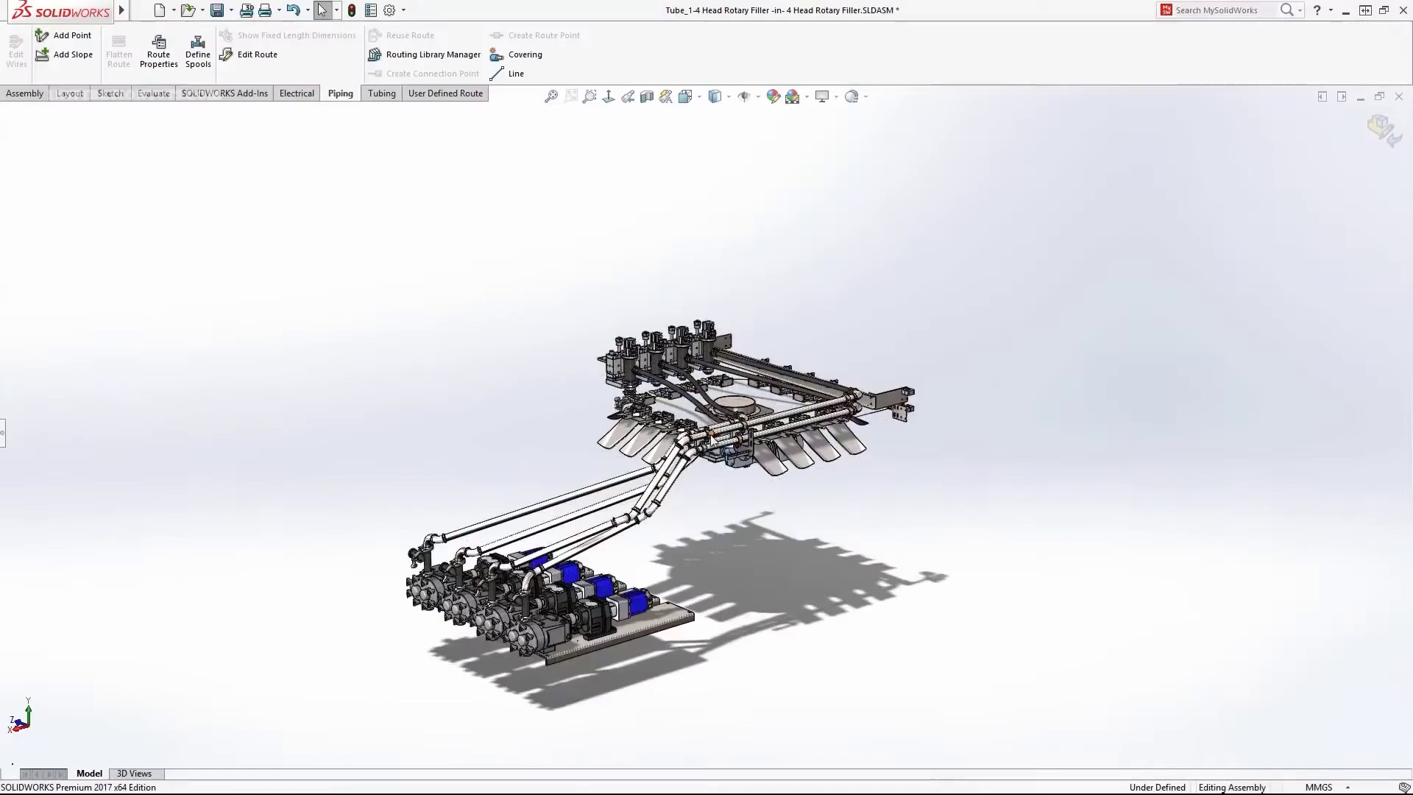
{"action": "scroll", "coordinate": [800, 436], "scroll_direction": "down", "scroll_amount": 10}
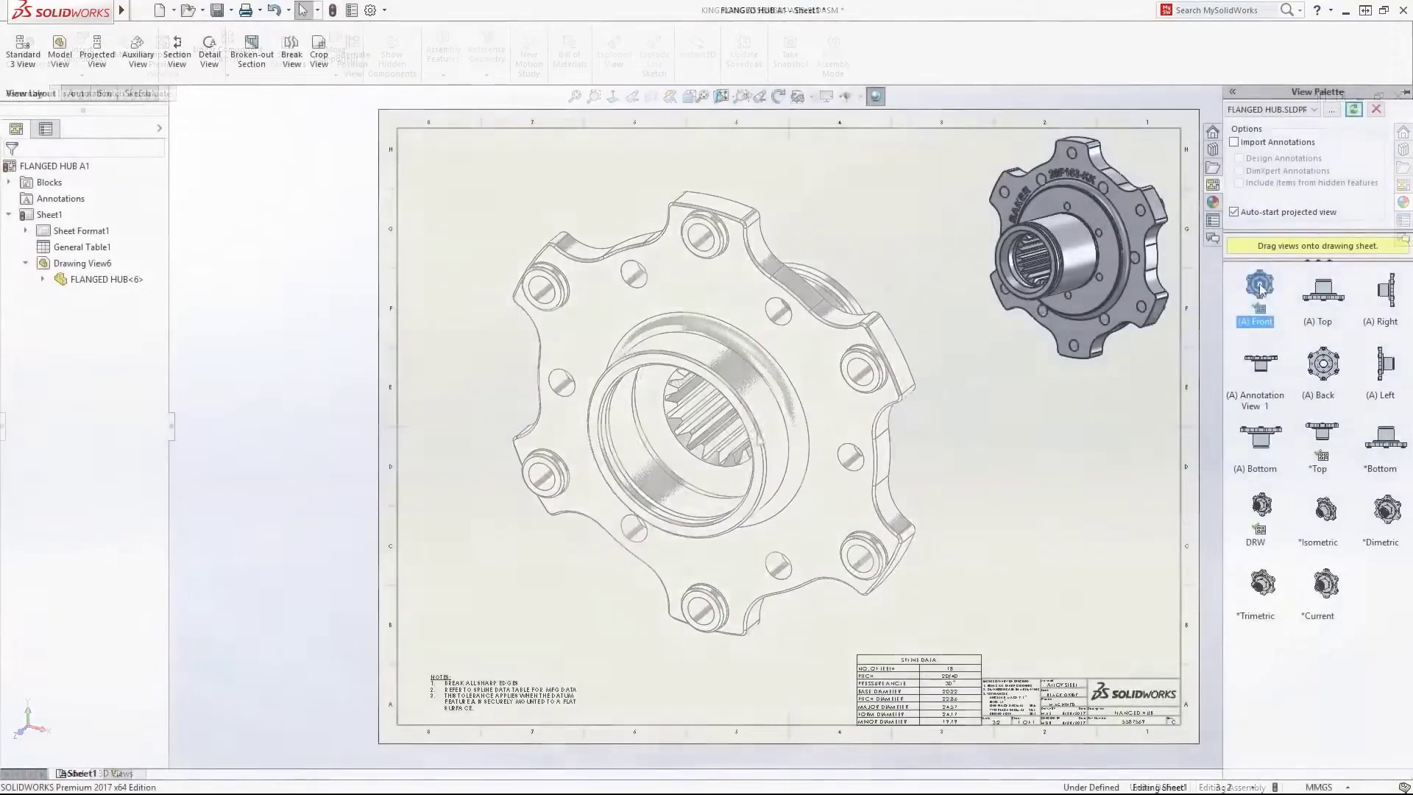
Step: Drag the hub's Front view from the View Palette onto the sheet and place a projected top view above it
{"action": "left_click_drag", "start_coordinate": [1259, 287], "coordinate": [613, 511]}
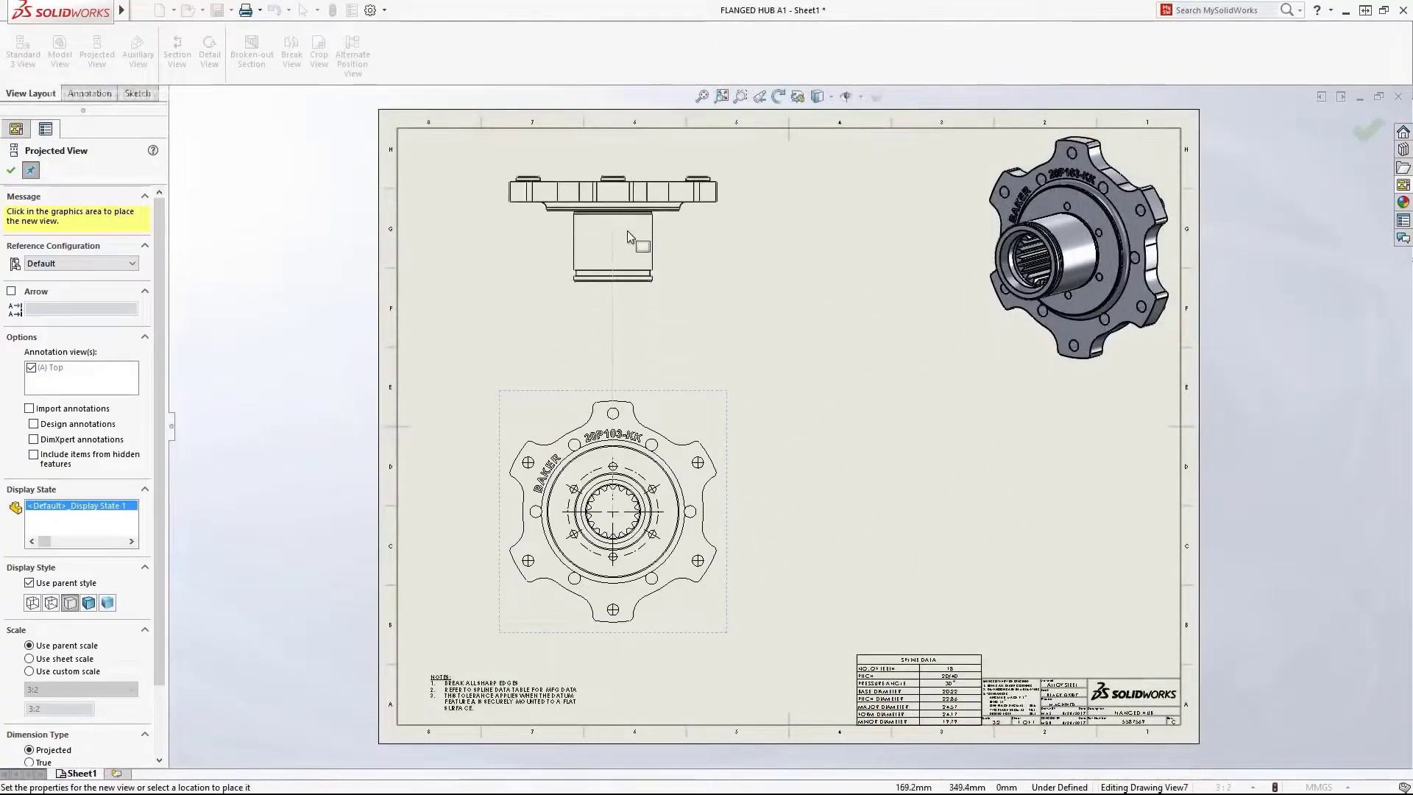
{"action": "left_click", "coordinate": [627, 231]}
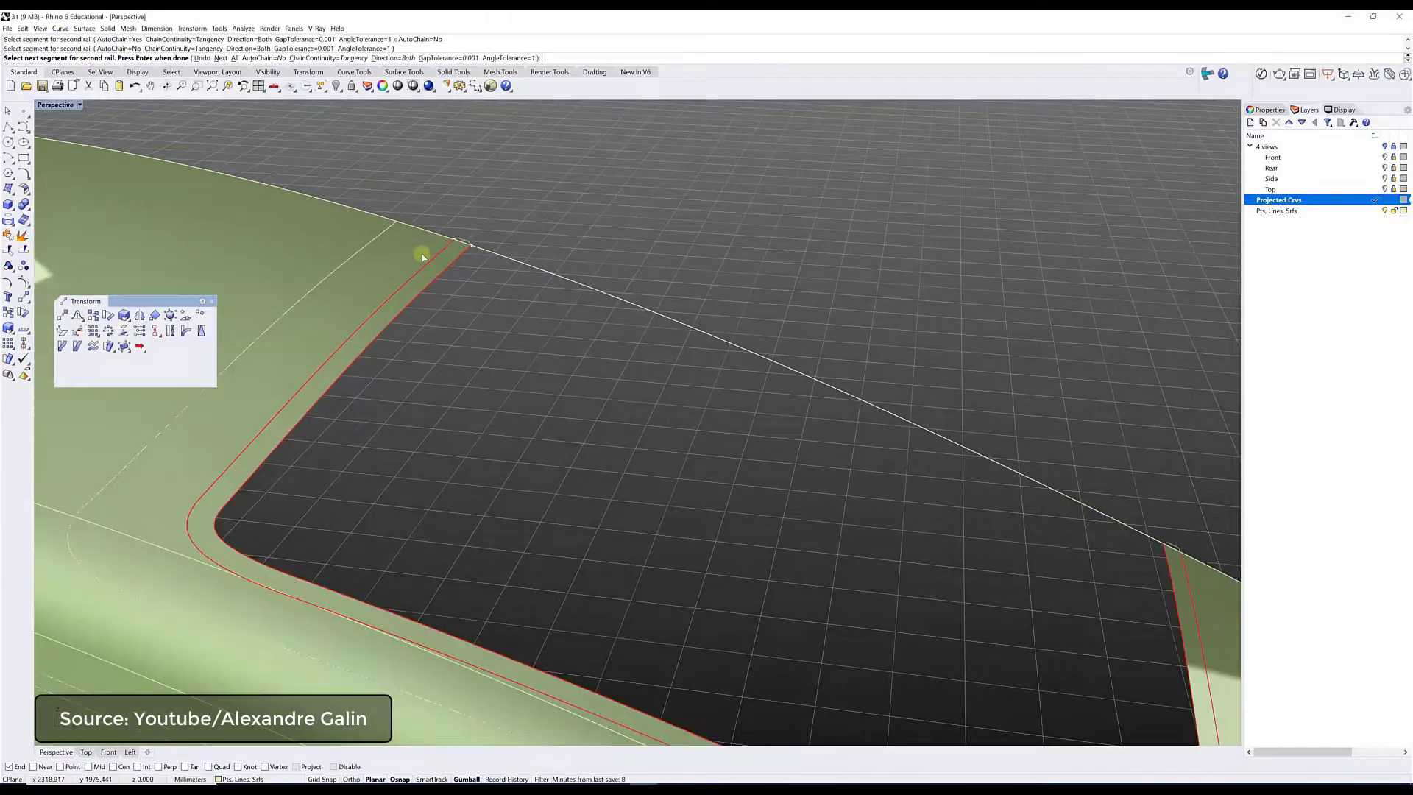
Step: Confirm the rails to complete the Sweep2 window surface, then hide the Windows layer
{"action": "key", "text": "Return"}
{"action": "right_click_drag", "start_coordinate": [804, 593], "coordinate": [542, 388]}
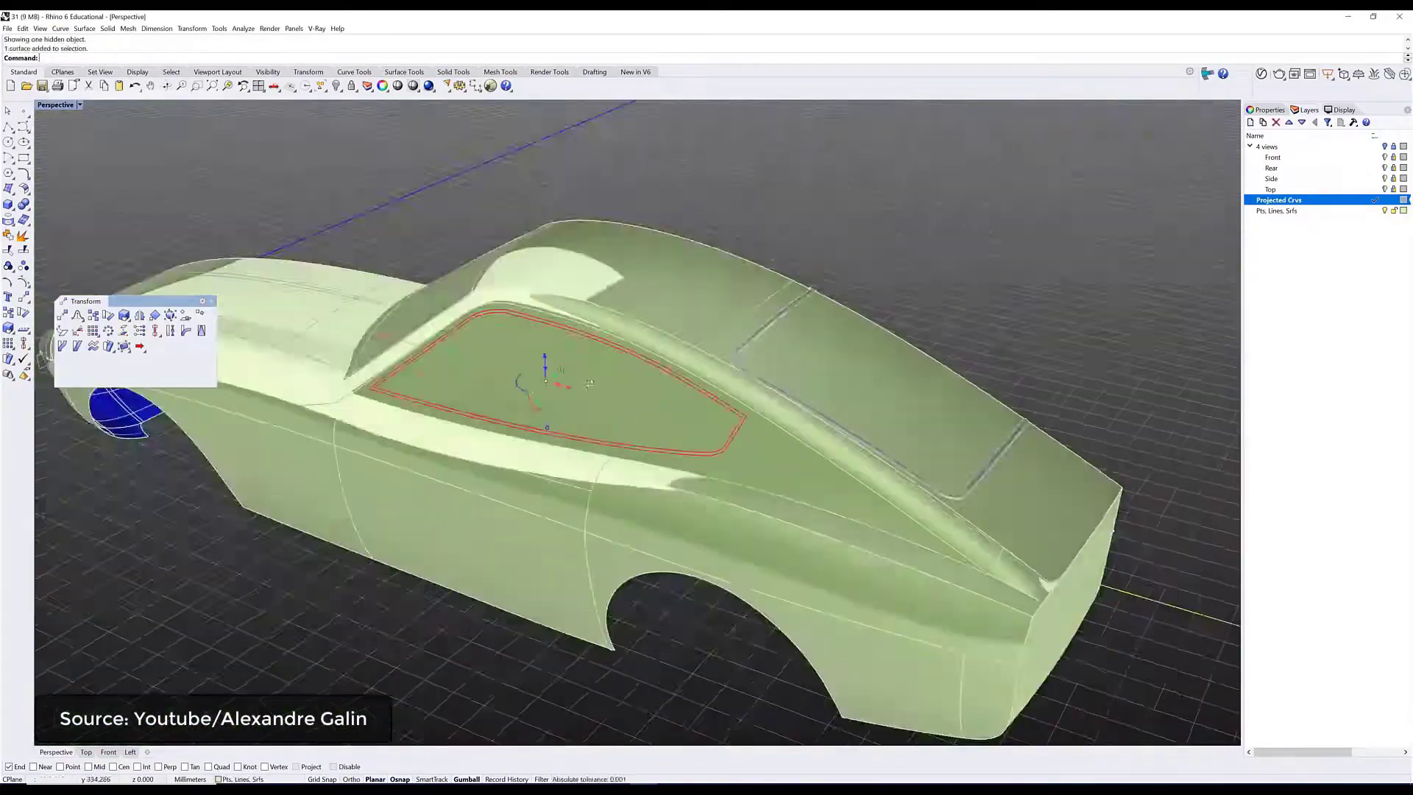
{"action": "scroll", "coordinate": [810, 377], "scroll_direction": "up", "scroll_amount": 10}
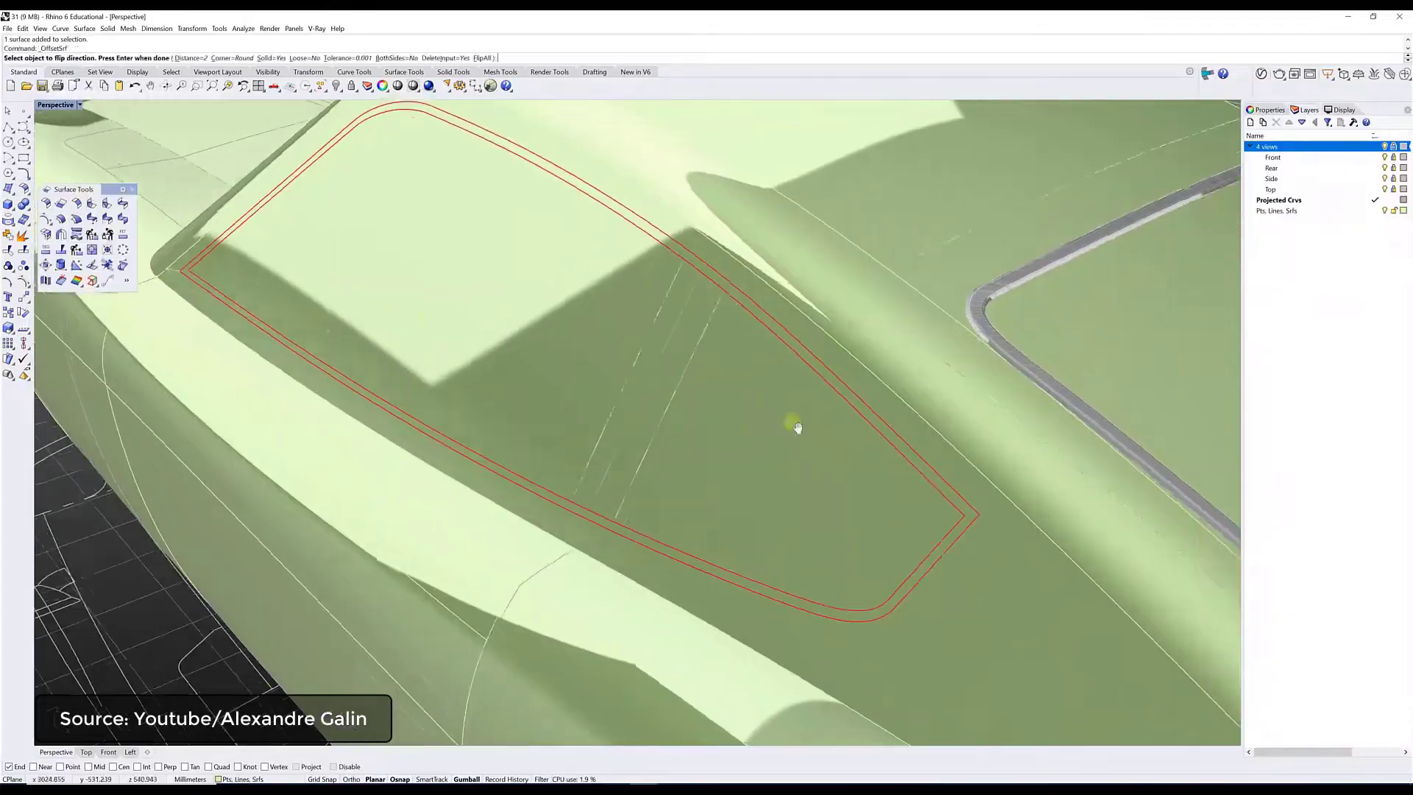
{"action": "right_click_drag", "start_coordinate": [792, 418], "coordinate": [736, 413]}
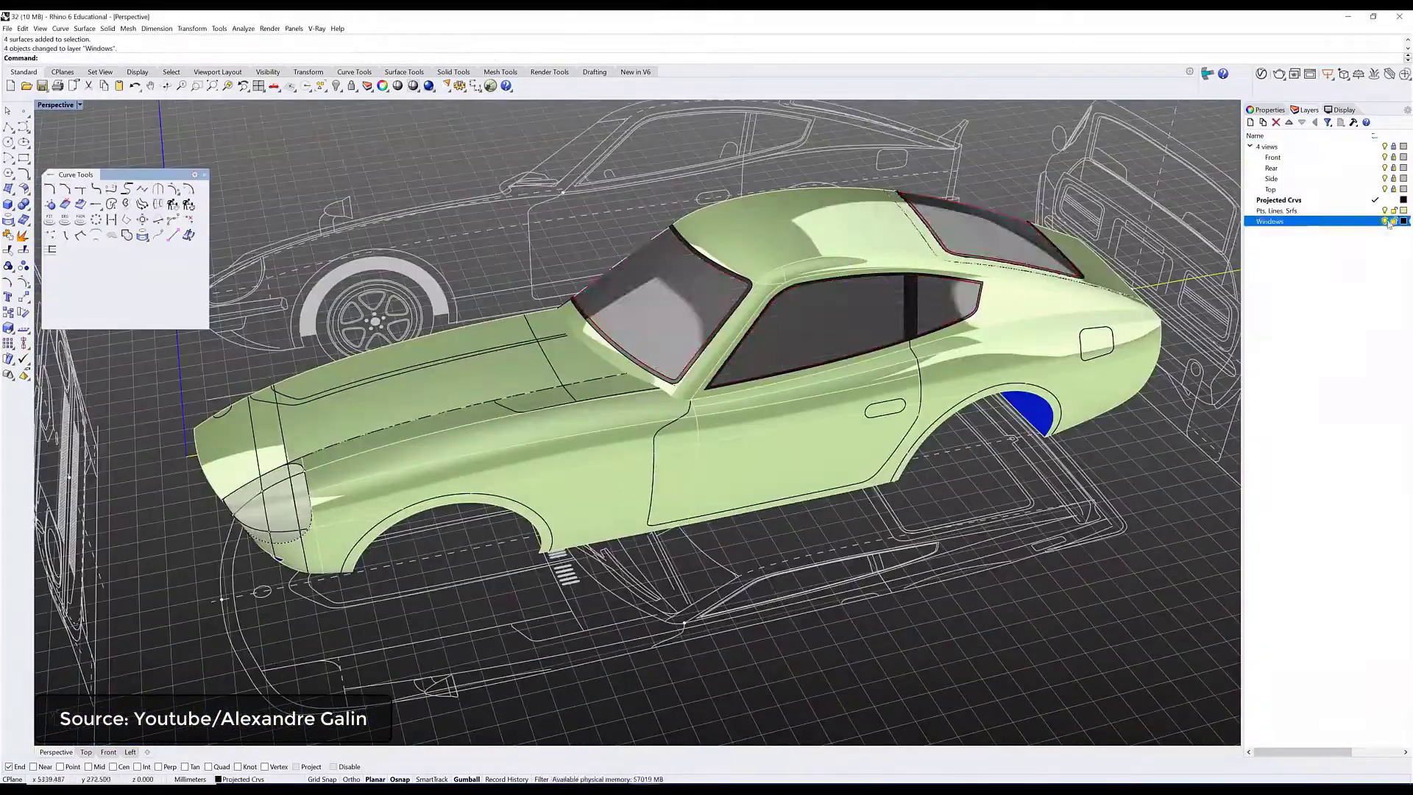
{"action": "left_click", "coordinate": [1384, 221]}
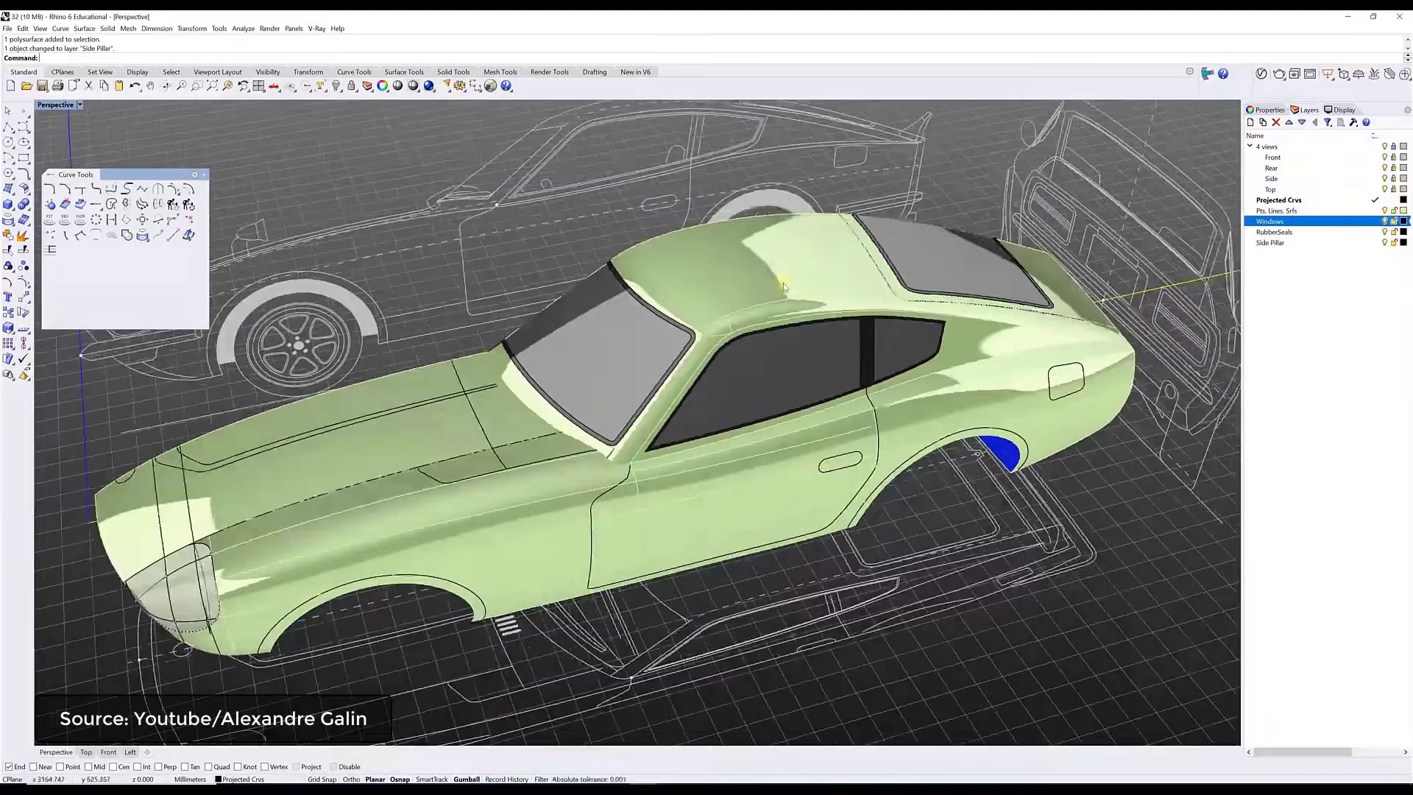
{"action": "scroll", "coordinate": [596, 318], "scroll_direction": "up", "scroll_amount": 10}
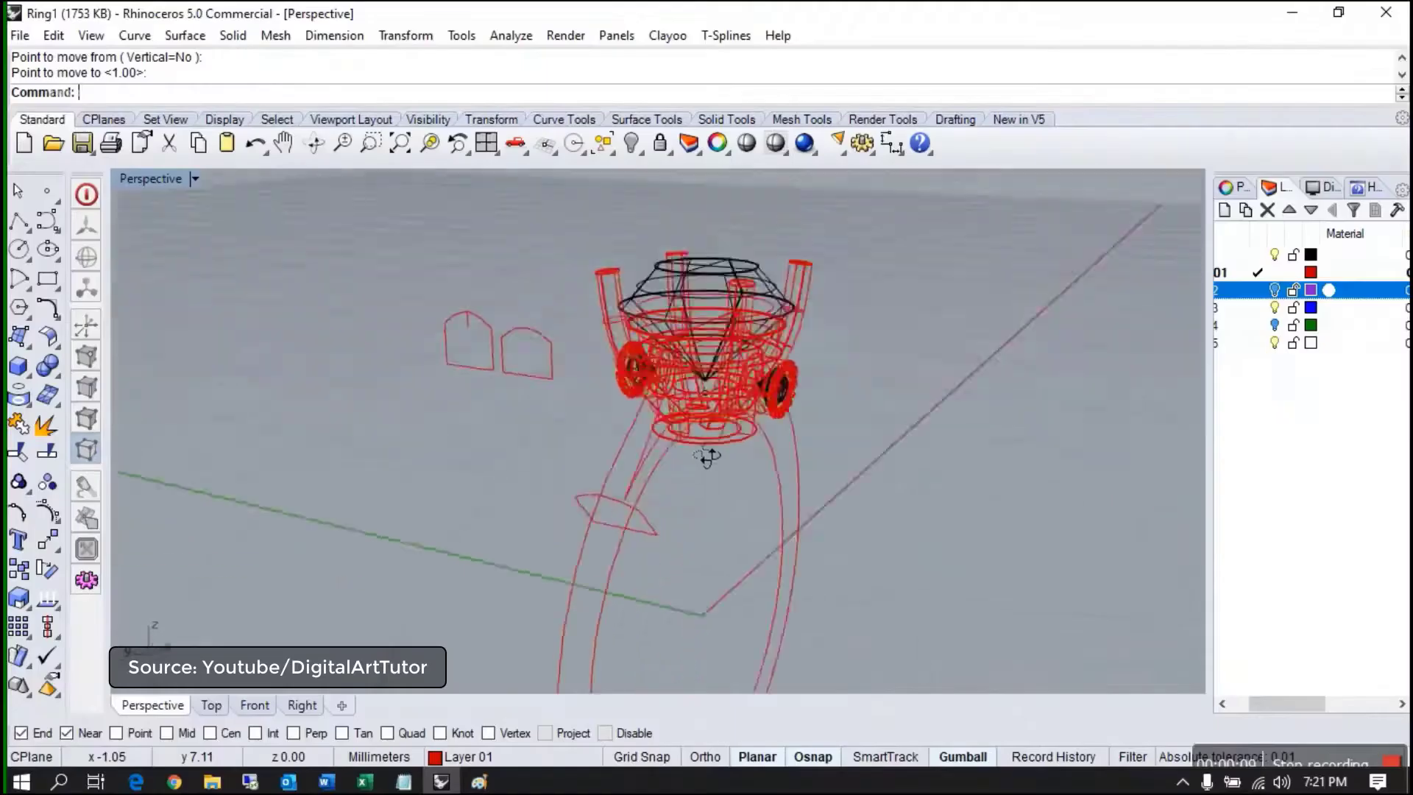
Step: Start Sweep 2 Rails and pick the ring's two rail curves and two cross-section curves
{"action": "right_click_drag", "start_coordinate": [706, 457], "coordinate": [394, 451]}
{"action": "left_click", "coordinate": [18, 336]}
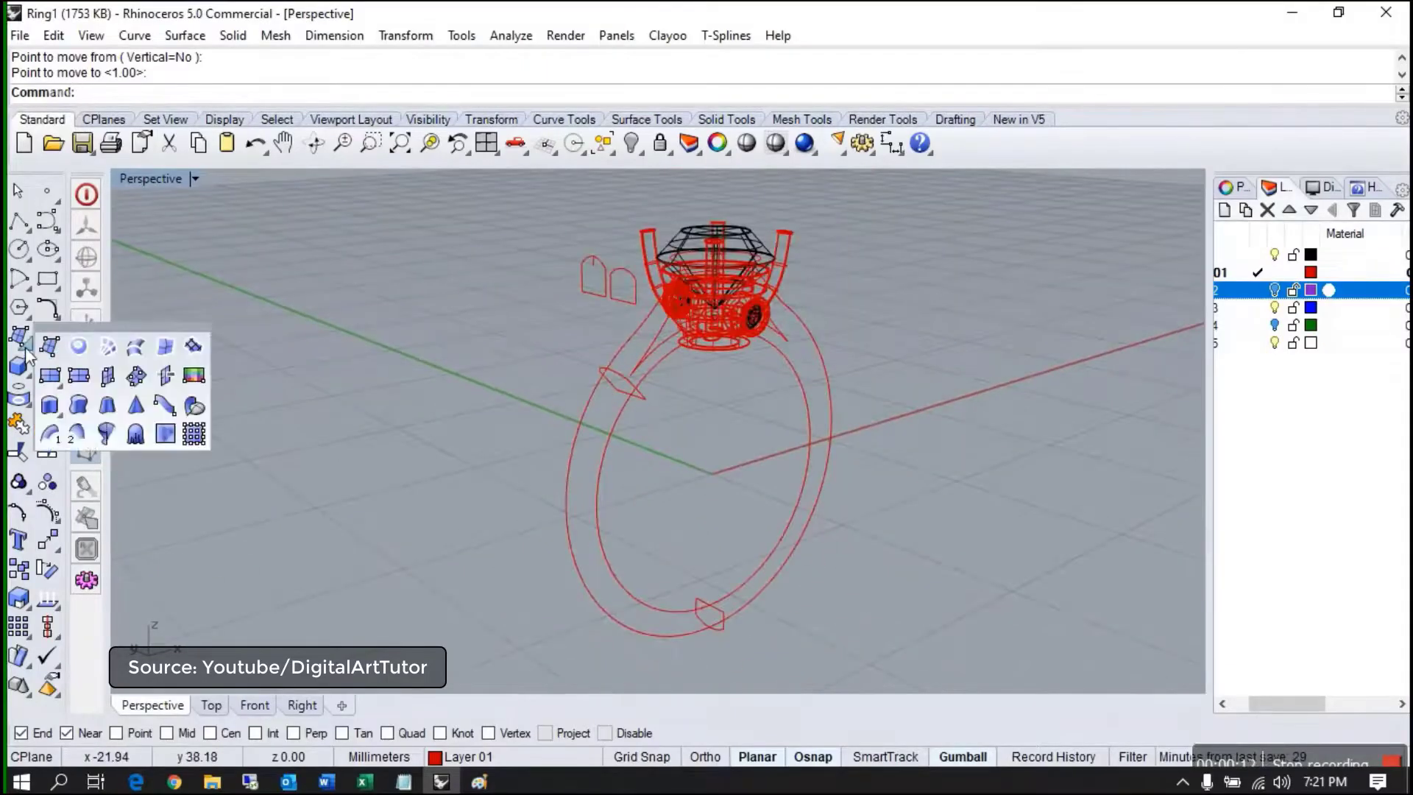
{"action": "left_click", "coordinate": [79, 437]}
{"action": "left_click", "coordinate": [588, 442]}
{"action": "left_click", "coordinate": [633, 582]}
{"action": "left_click", "coordinate": [718, 622]}
{"action": "left_click", "coordinate": [622, 383]}
{"action": "scroll", "coordinate": [736, 412], "scroll_direction": "up", "scroll_amount": 6}
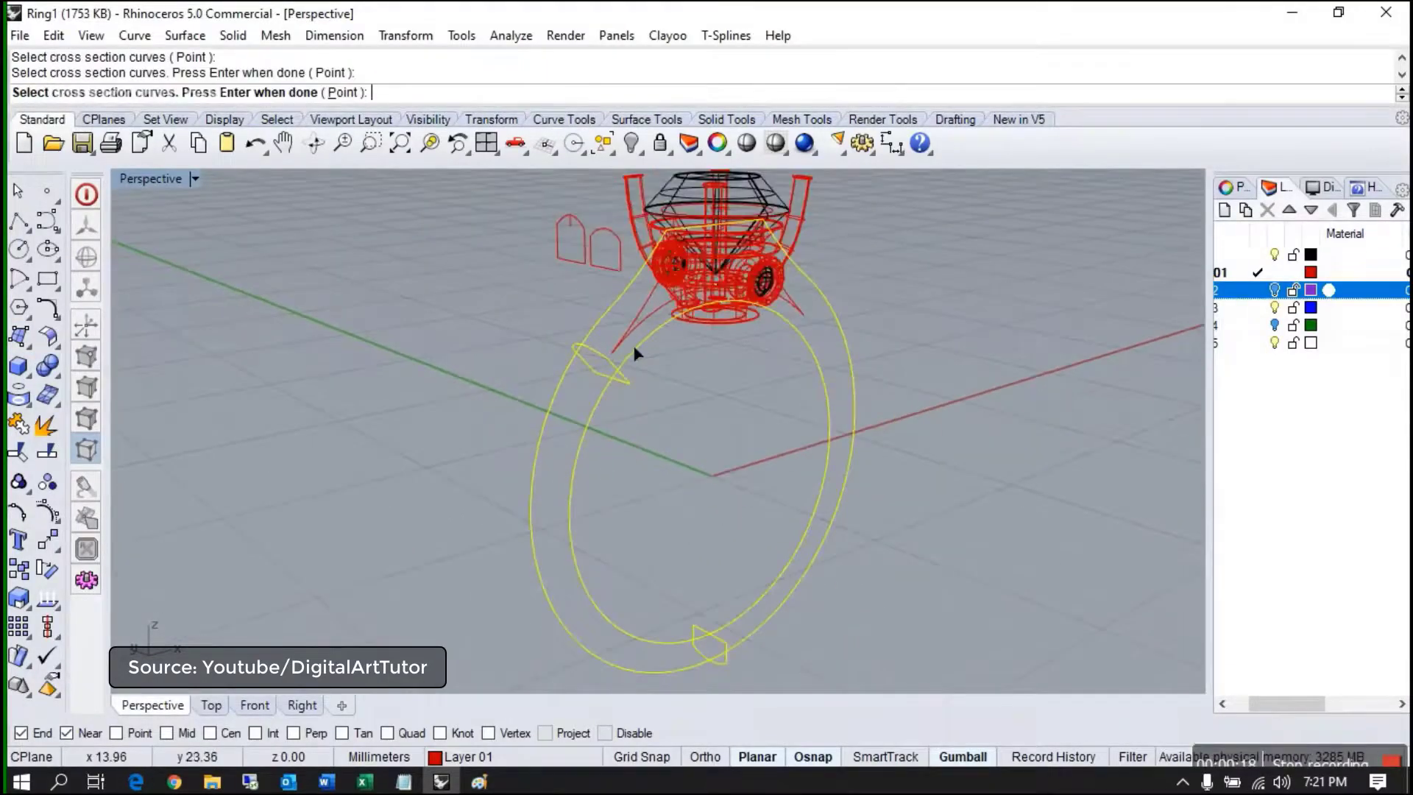
{"action": "key", "text": "Return"}
Step: Check the ring's seam and accept it to reach the sweep options
{"action": "scroll", "coordinate": [691, 324], "scroll_direction": "up", "scroll_amount": 5}
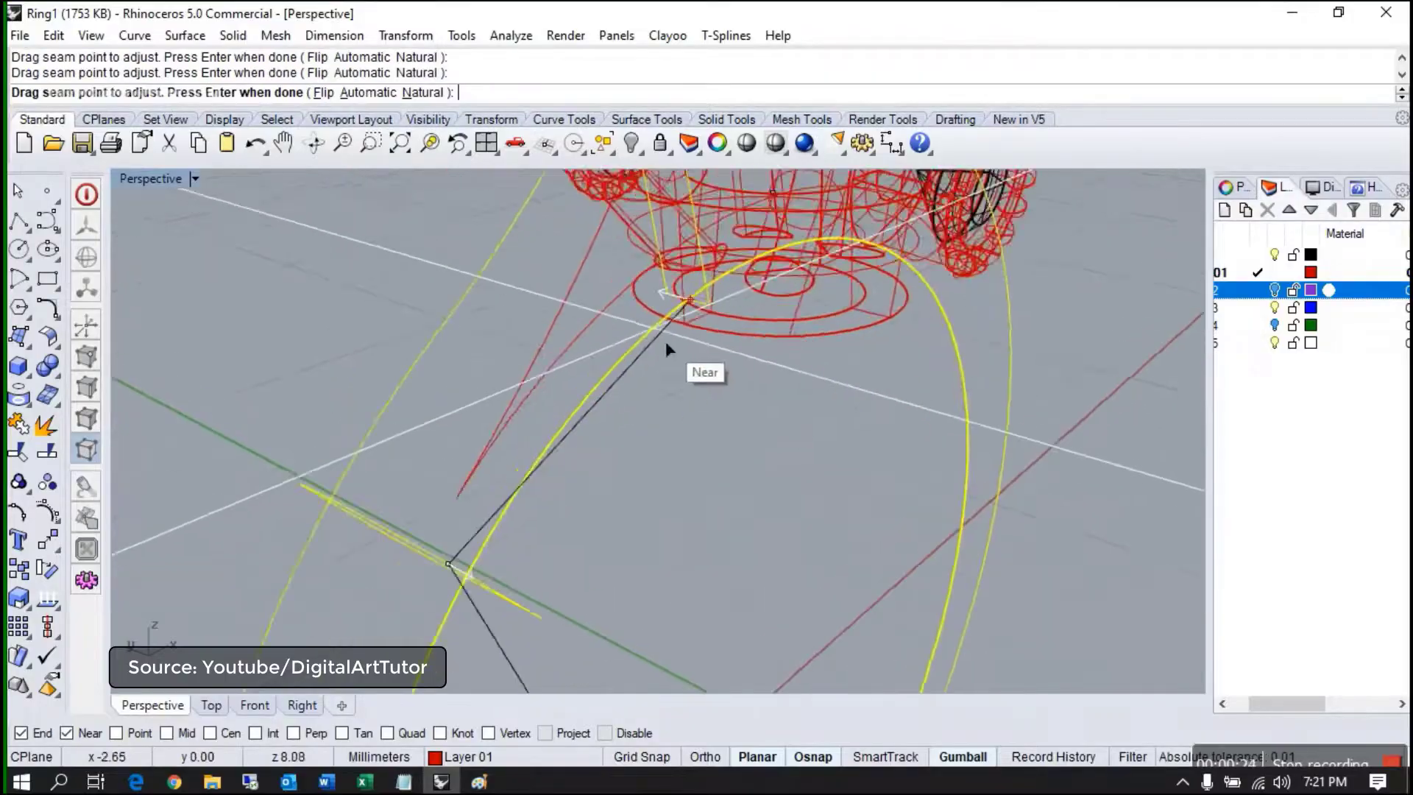
{"action": "scroll", "coordinate": [687, 462], "scroll_direction": "down", "scroll_amount": 5}
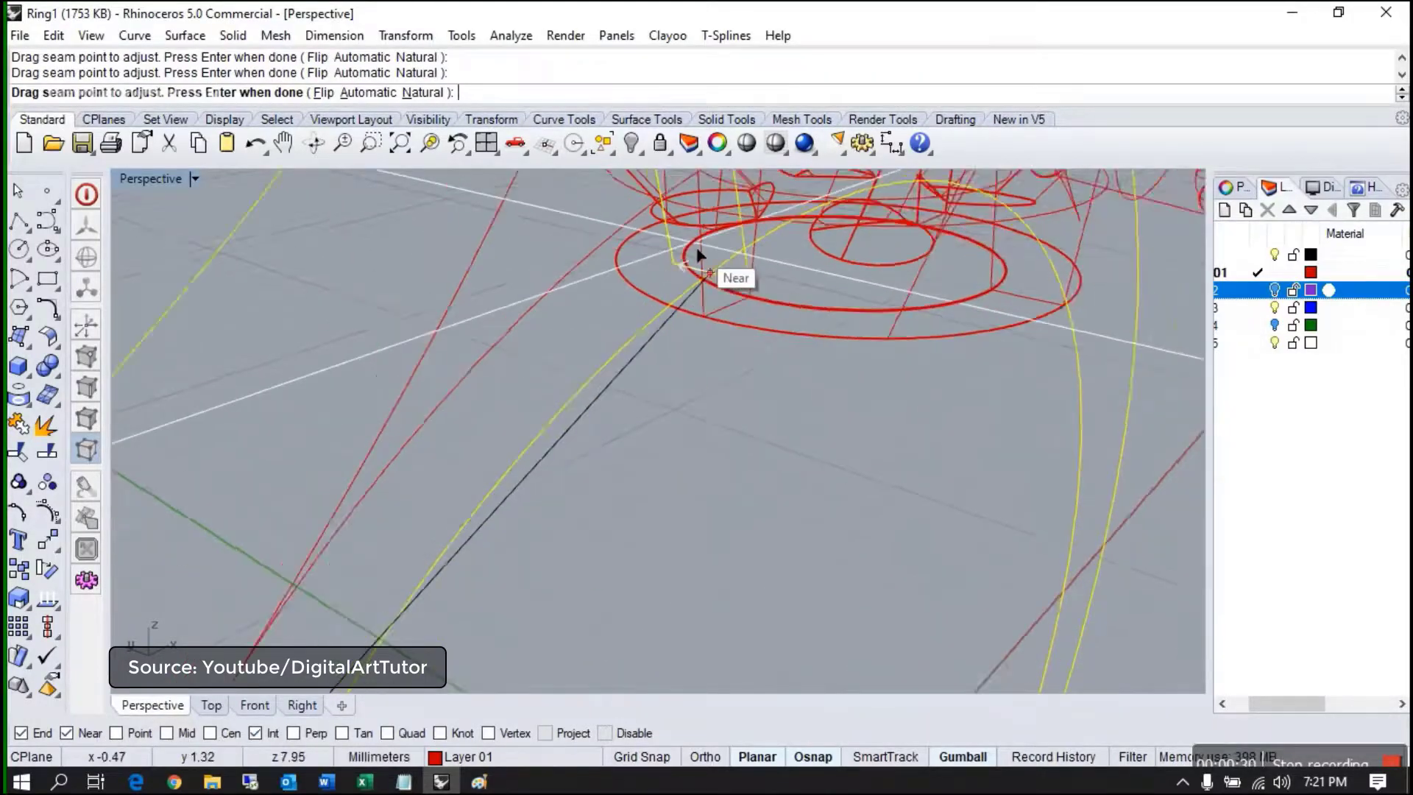
{"action": "right_click_drag", "start_coordinate": [694, 253], "coordinate": [600, 353]}
{"action": "key", "text": "Return"}
{"action": "mouse_move", "coordinate": [736, 441]}
{"action": "right_mouse_down"}
{"action": "mouse_move", "coordinate": [763, 471]}
{"action": "mouse_move", "coordinate": [735, 457]}
{"action": "right_mouse_up"}
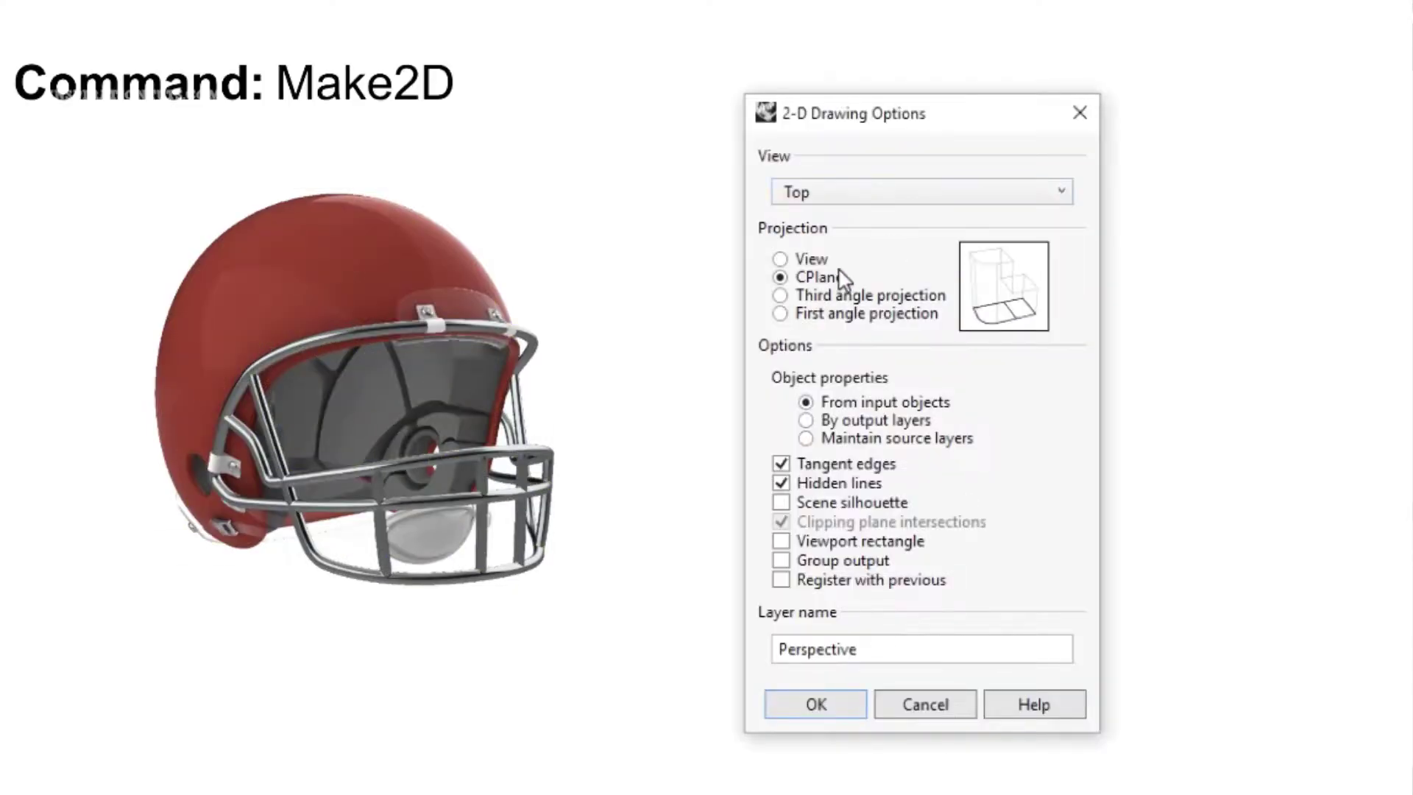
Step: Set the helmet's Make2D projection to View and include the scene silhouette
{"action": "left_click", "coordinate": [780, 313]}
{"action": "left_click", "coordinate": [780, 259]}
{"action": "left_click", "coordinate": [780, 502]}
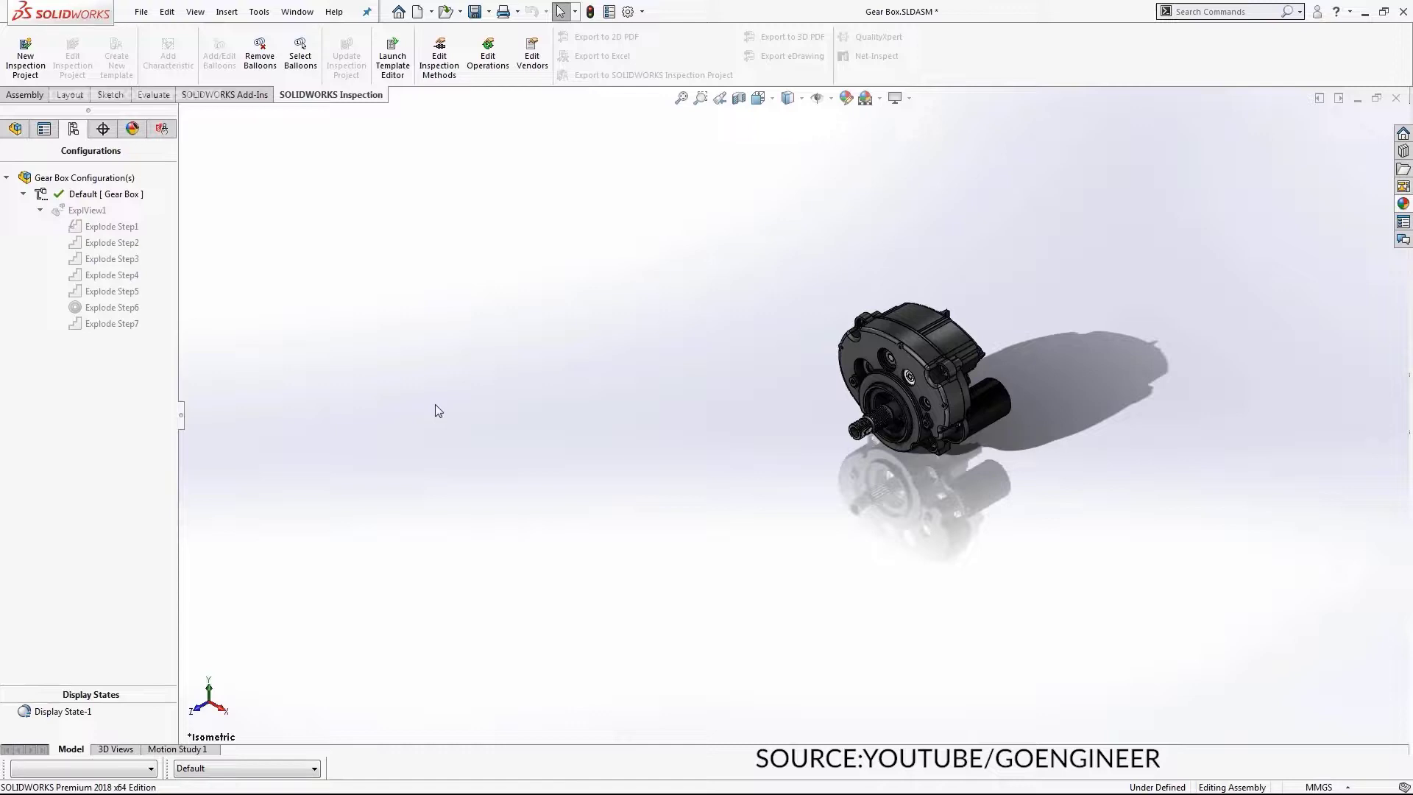
Step: Animate the gearbox explode, expand the Hardware folder, and play the motion study from the start
{"action": "right_click", "coordinate": [86, 212]}
{"action": "left_click", "coordinate": [126, 236]}
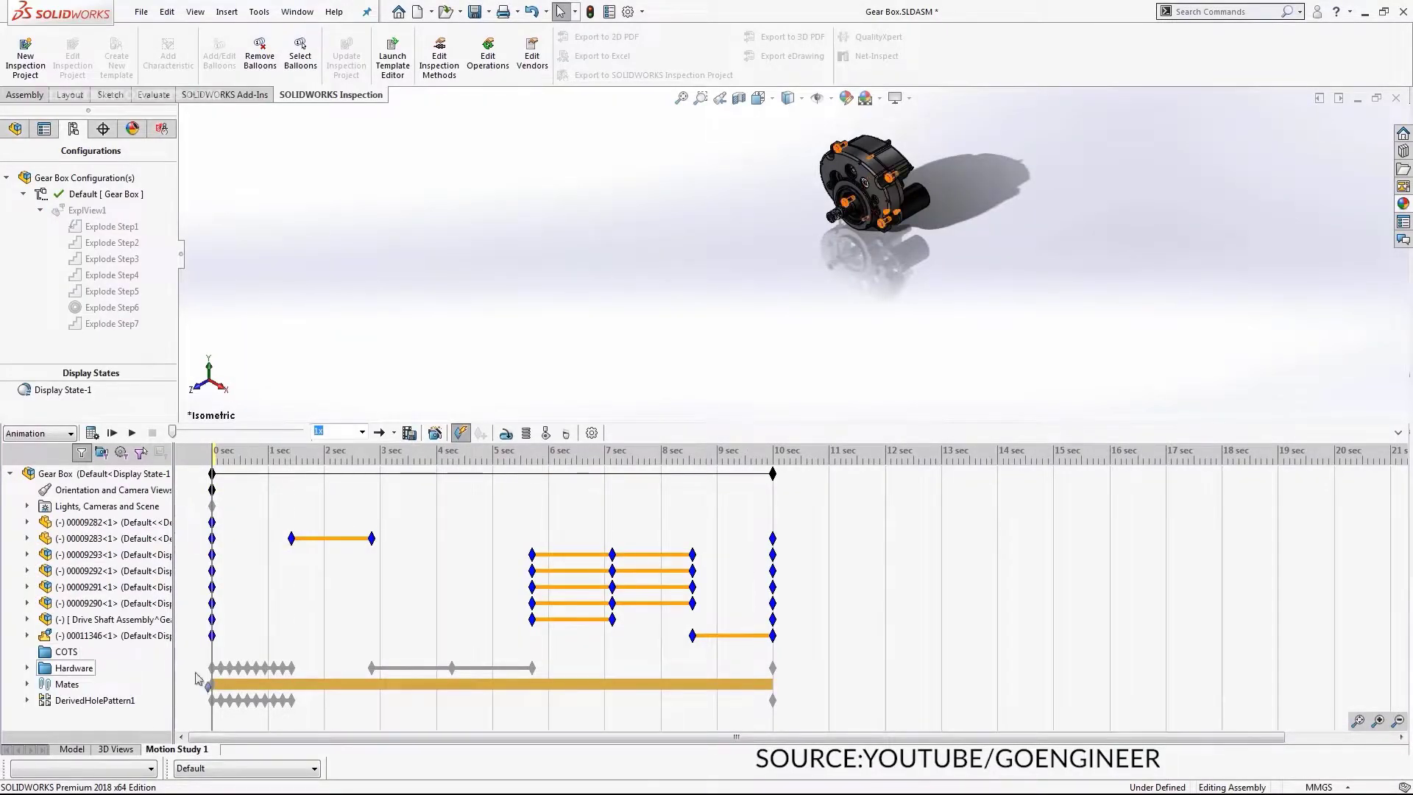
{"action": "left_click", "coordinate": [28, 668]}
{"action": "scroll", "coordinate": [10, 662], "scroll_direction": "down", "scroll_amount": 3}
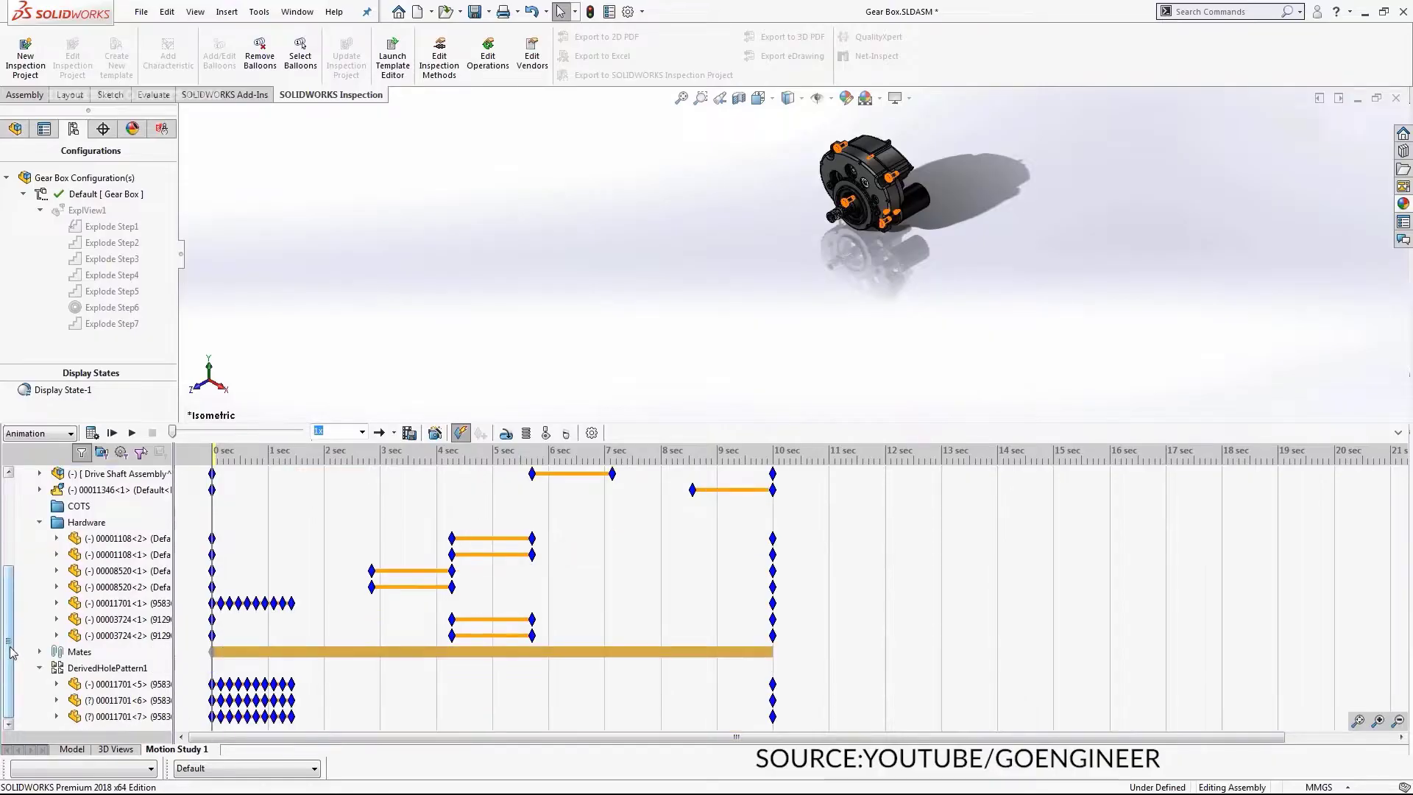
{"action": "left_click_drag", "start_coordinate": [11, 652], "coordinate": [9, 557]}
{"action": "left_click", "coordinate": [112, 432]}
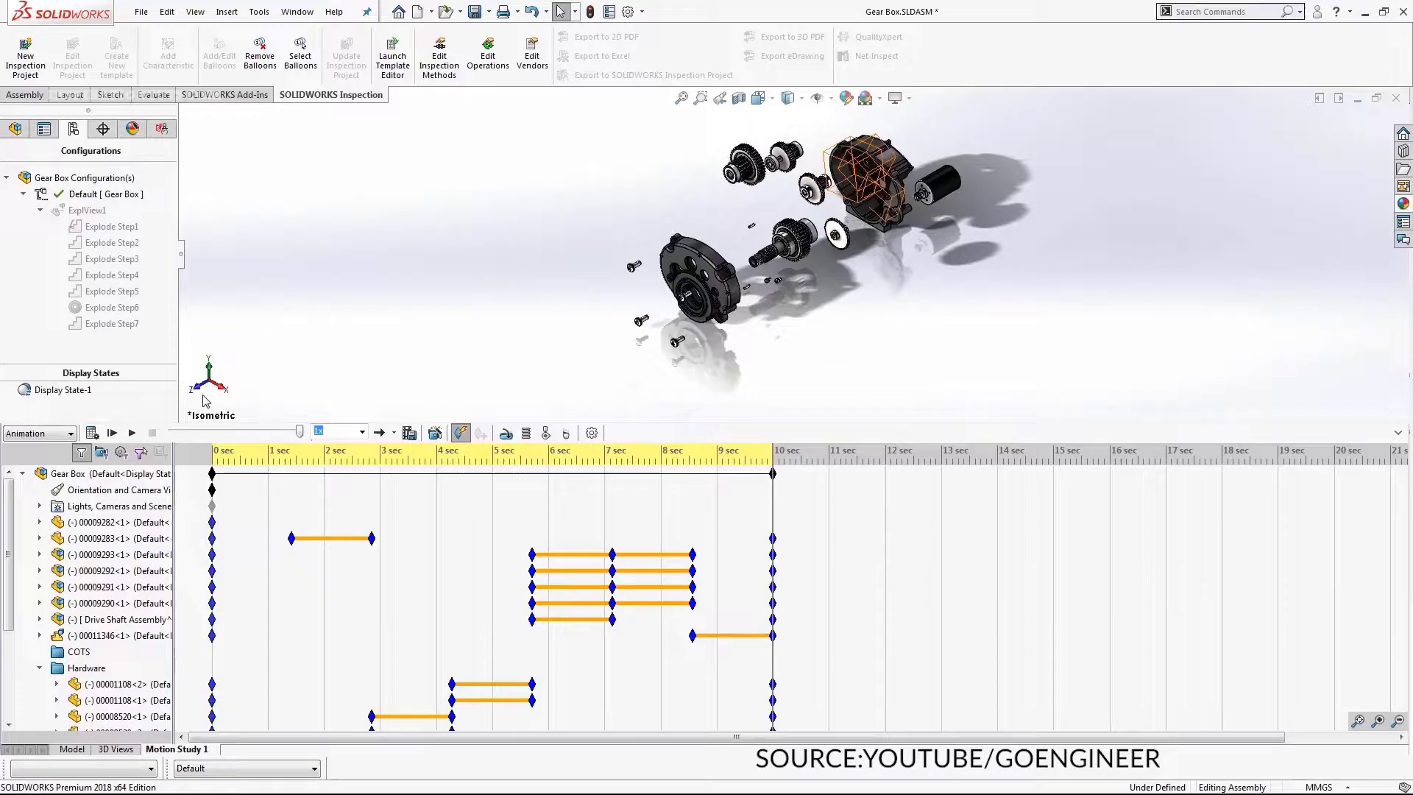
Step: Add a 10–20 sec collapse animation, move the 00011701<1> start key to about 18.6 sec, and play
{"action": "left_click", "coordinate": [437, 432]}
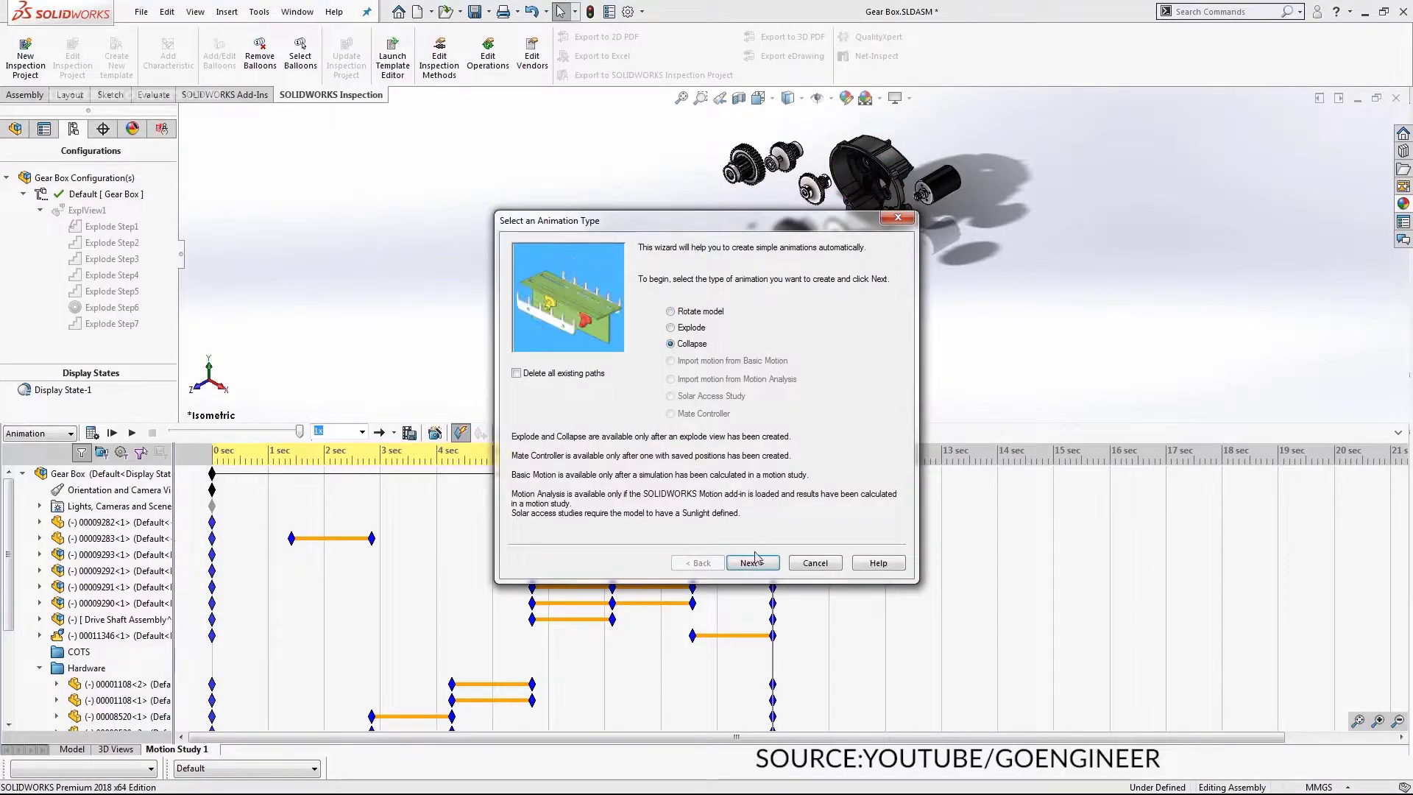
{"action": "left_click", "coordinate": [755, 560]}
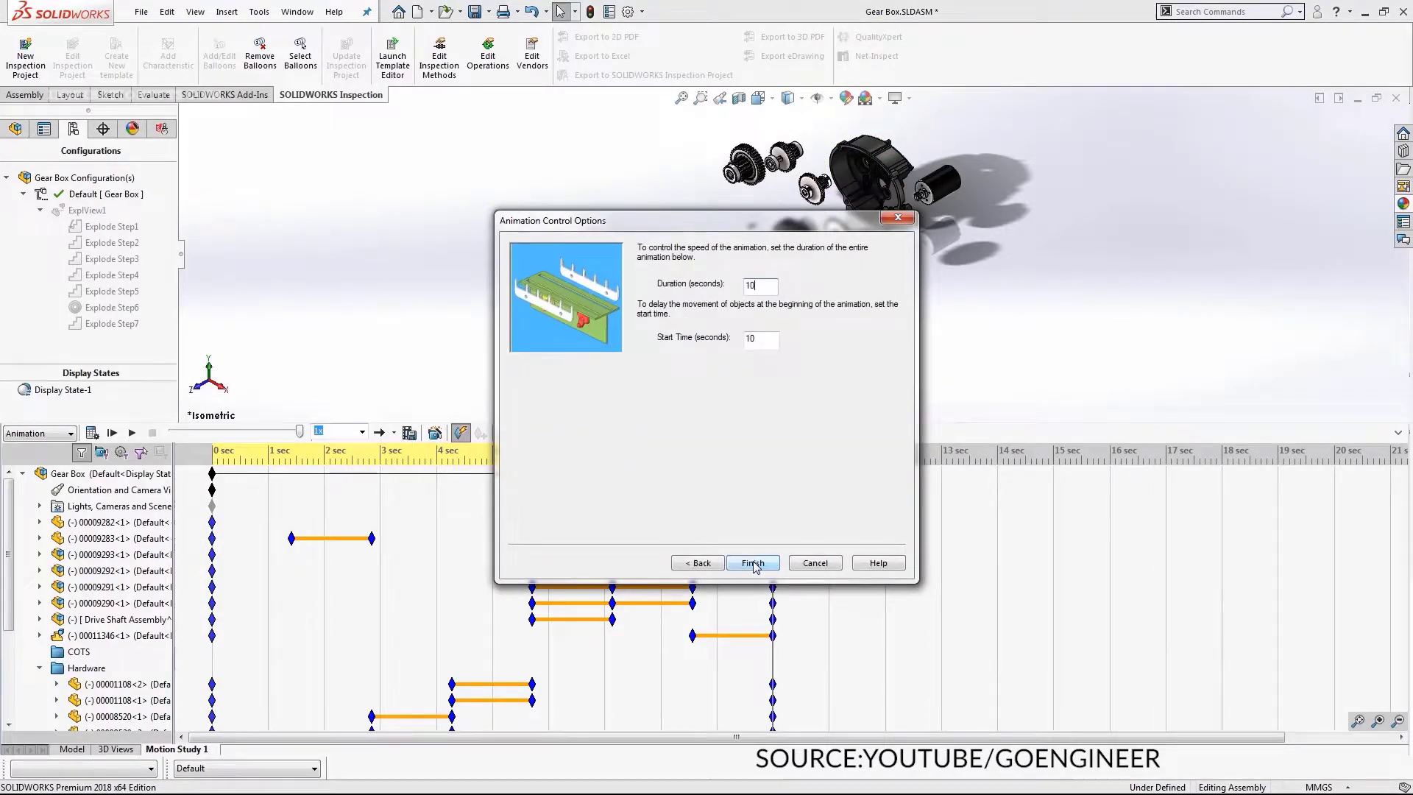
{"action": "left_click", "coordinate": [754, 563]}
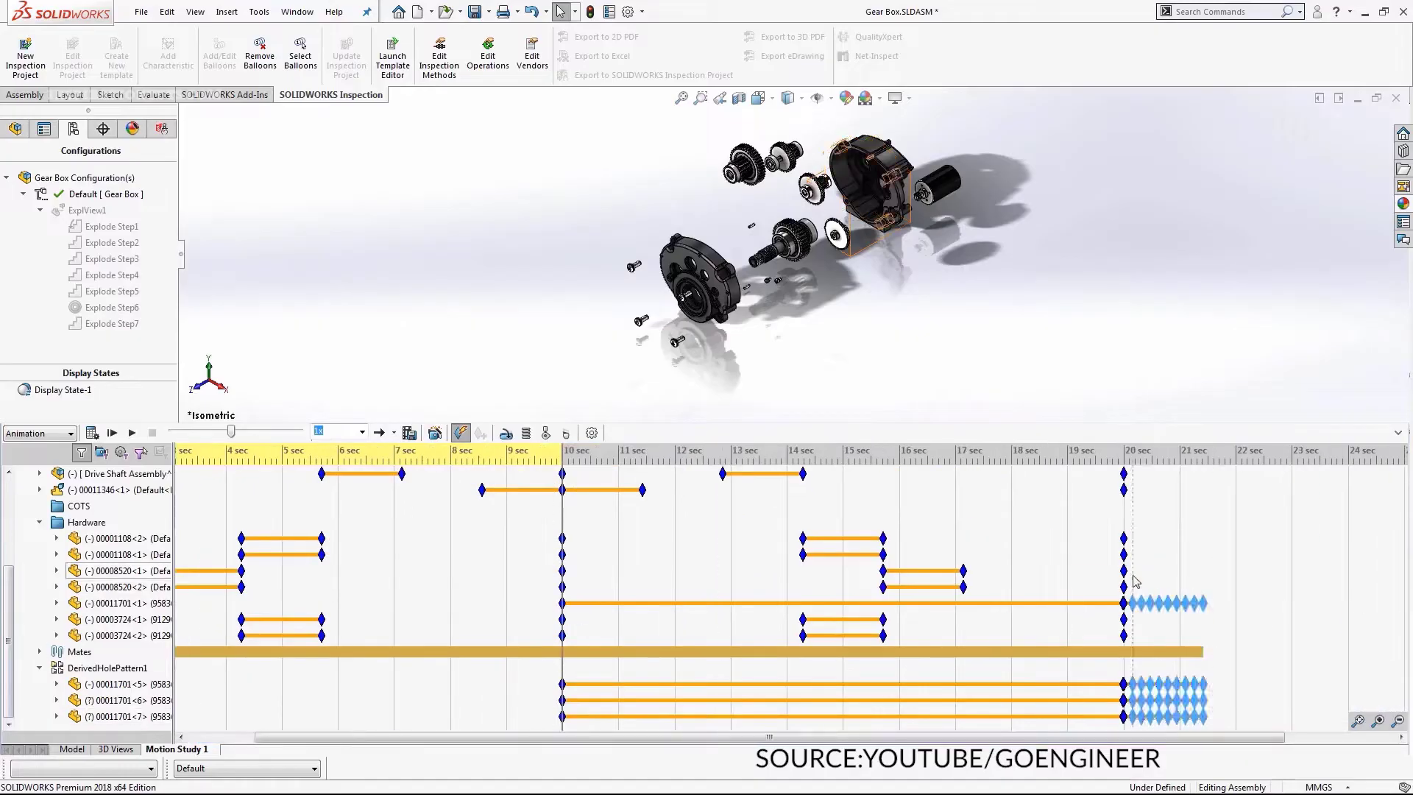
{"action": "left_click_drag", "start_coordinate": [563, 603], "coordinate": [1048, 684]}
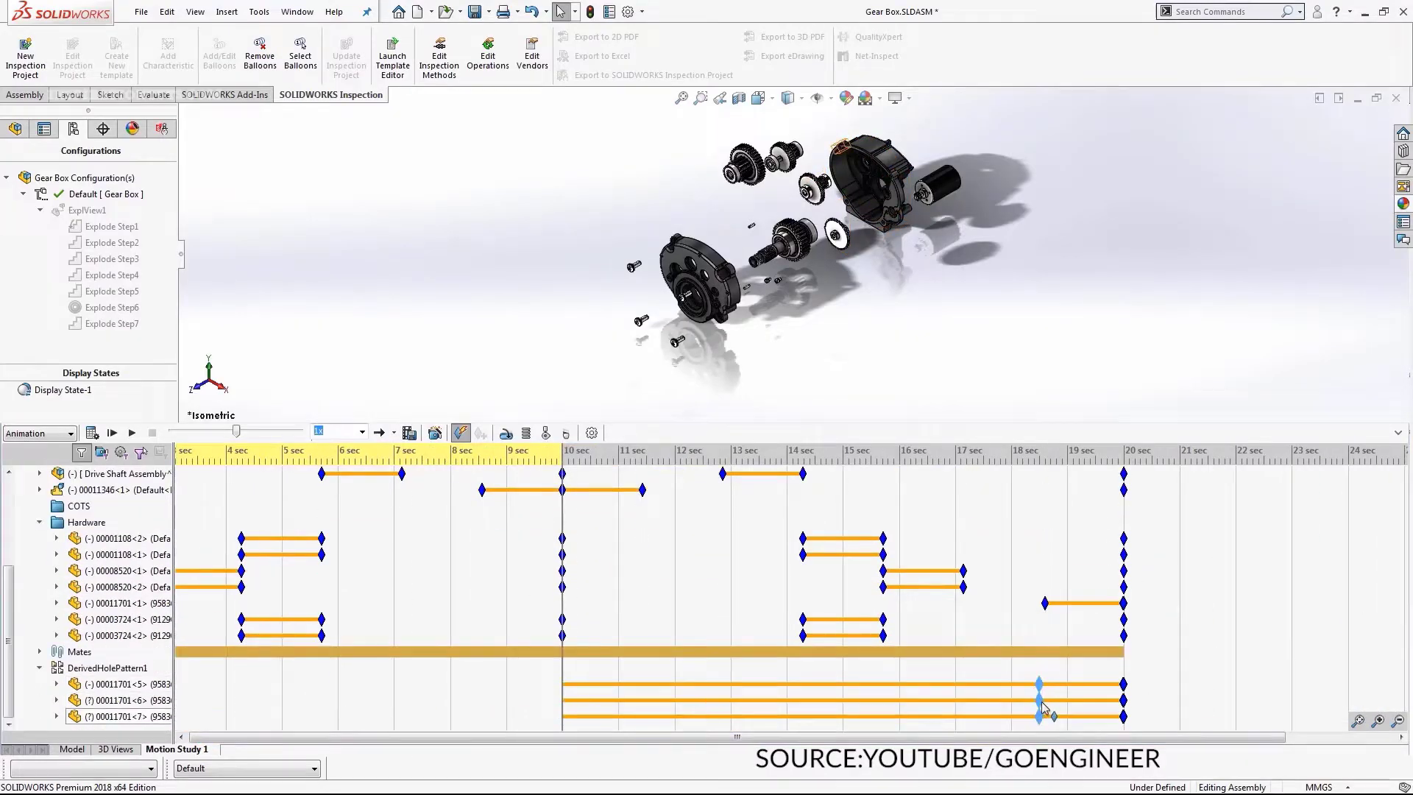
{"action": "left_click", "coordinate": [91, 432]}
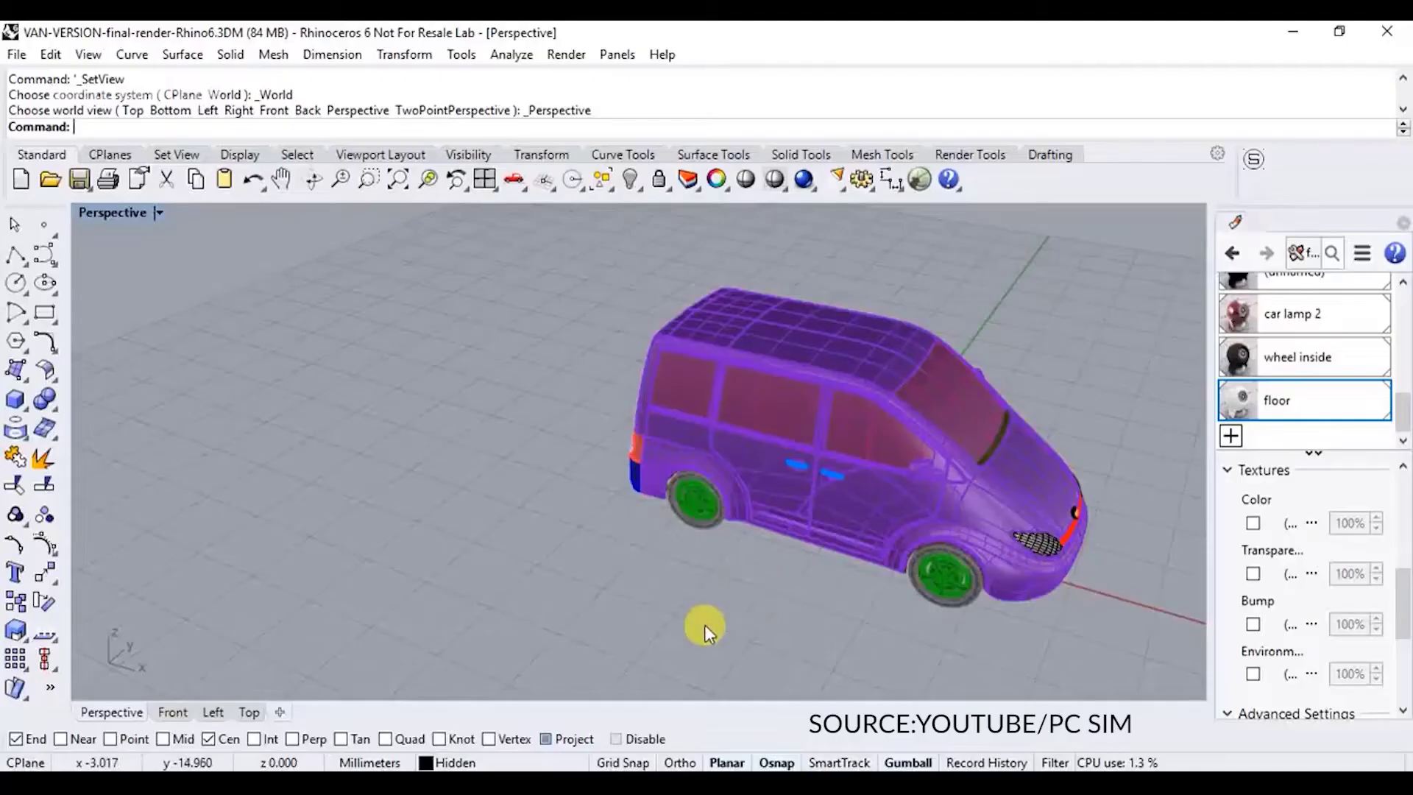
Step: Save the van's front-left perspective as a new named view, Animation View
{"action": "right_click_drag", "start_coordinate": [843, 618], "coordinate": [710, 600]}
{"action": "left_click", "coordinate": [127, 217]}
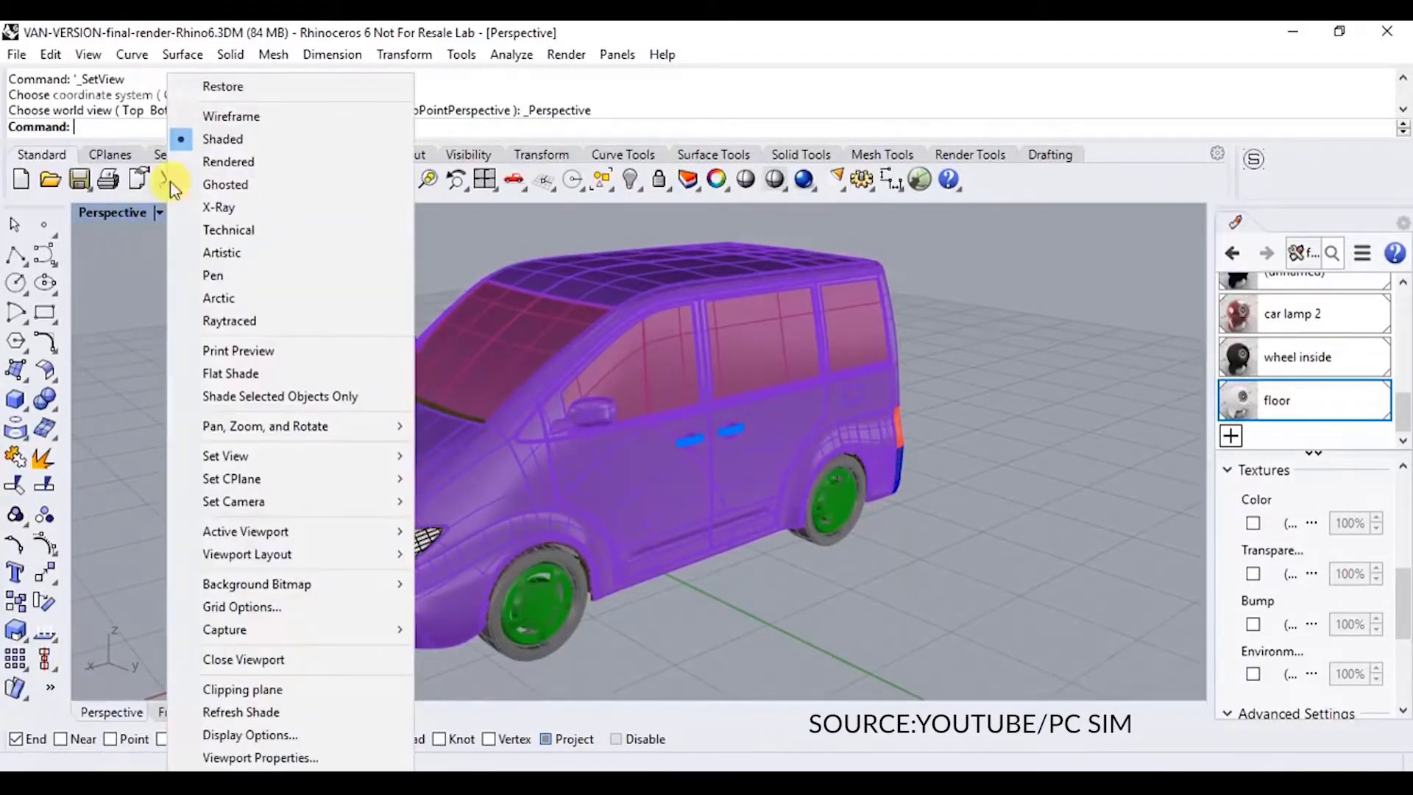
{"action": "mouse_move", "coordinate": [390, 456]}
{"action": "left_click", "coordinate": [468, 698]}
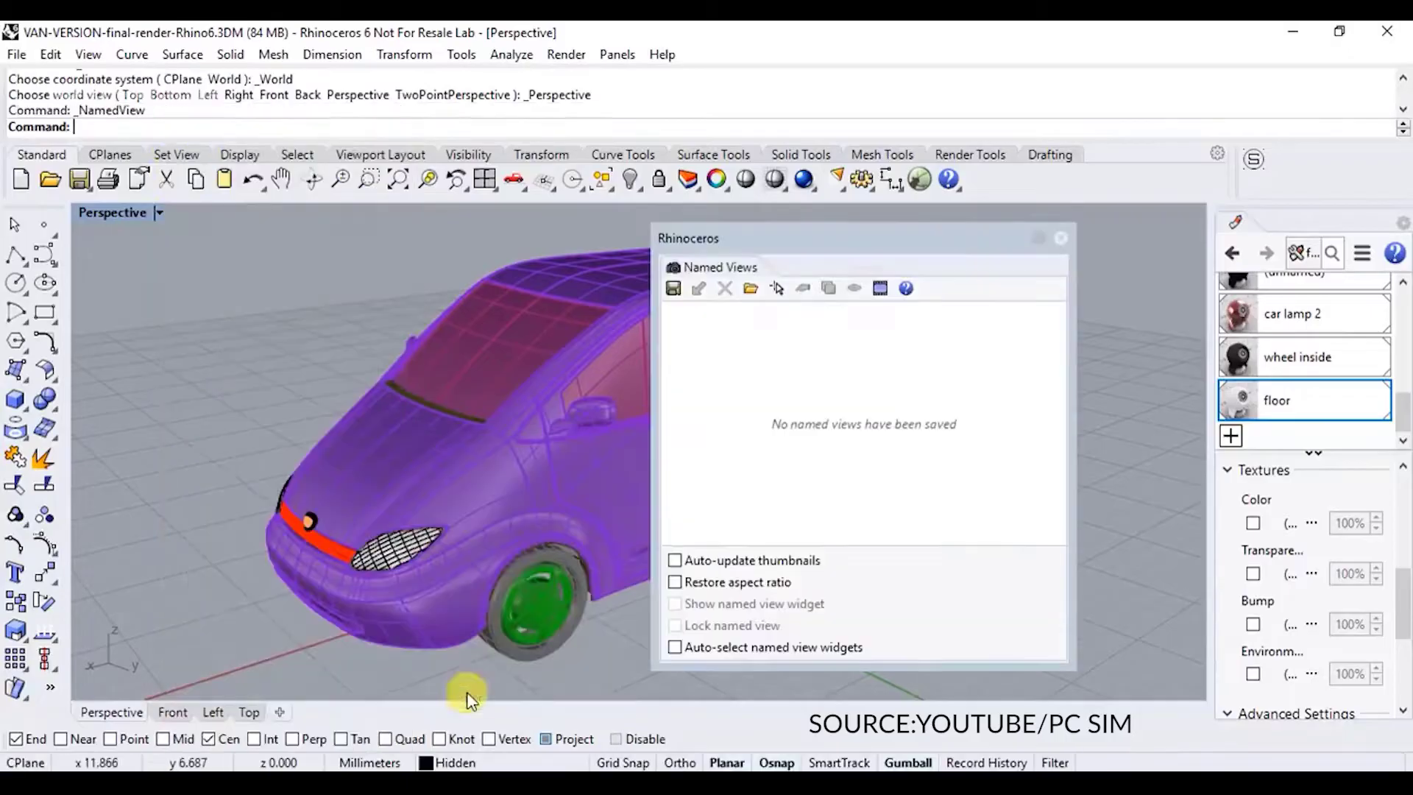
{"action": "left_click", "coordinate": [674, 288]}
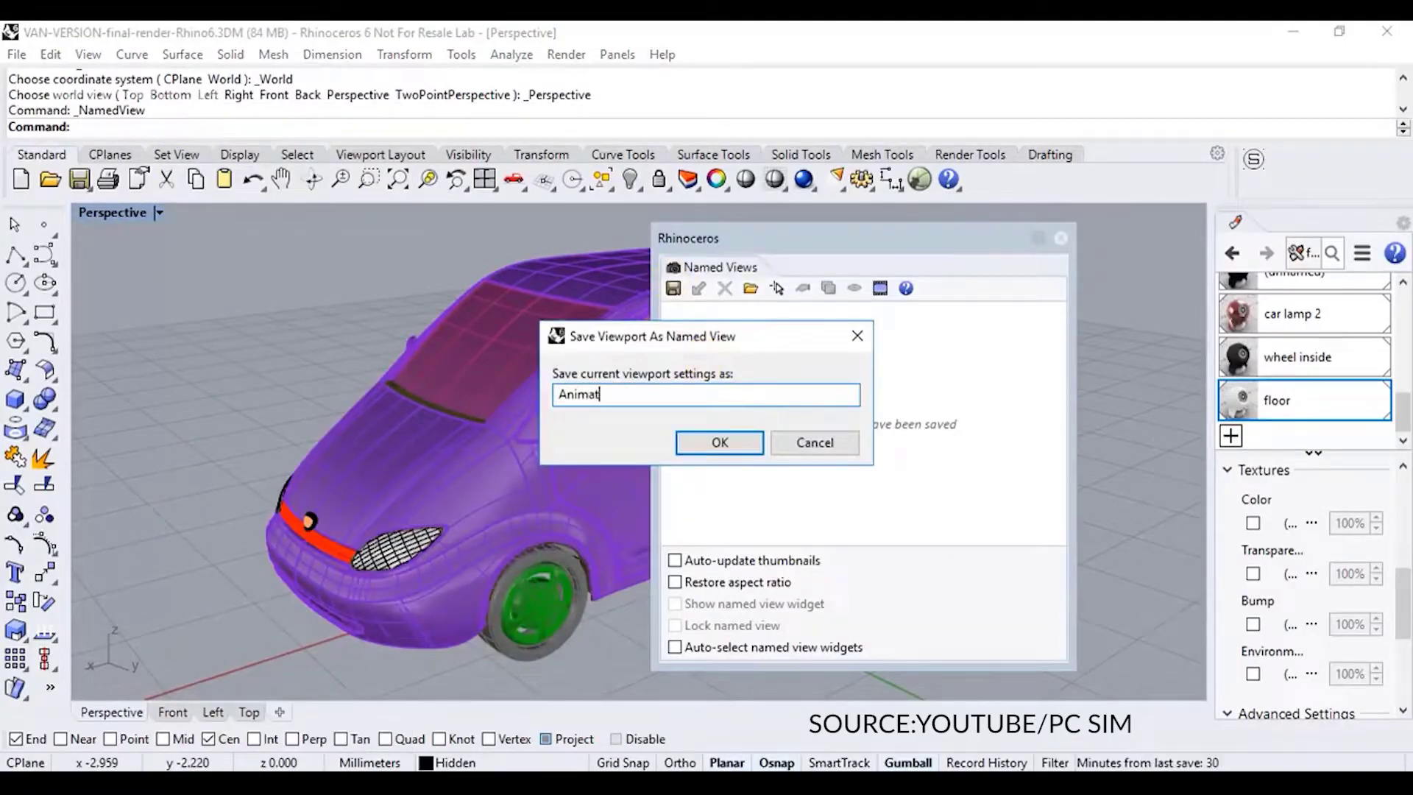
{"action": "left_click", "coordinate": [717, 443]}
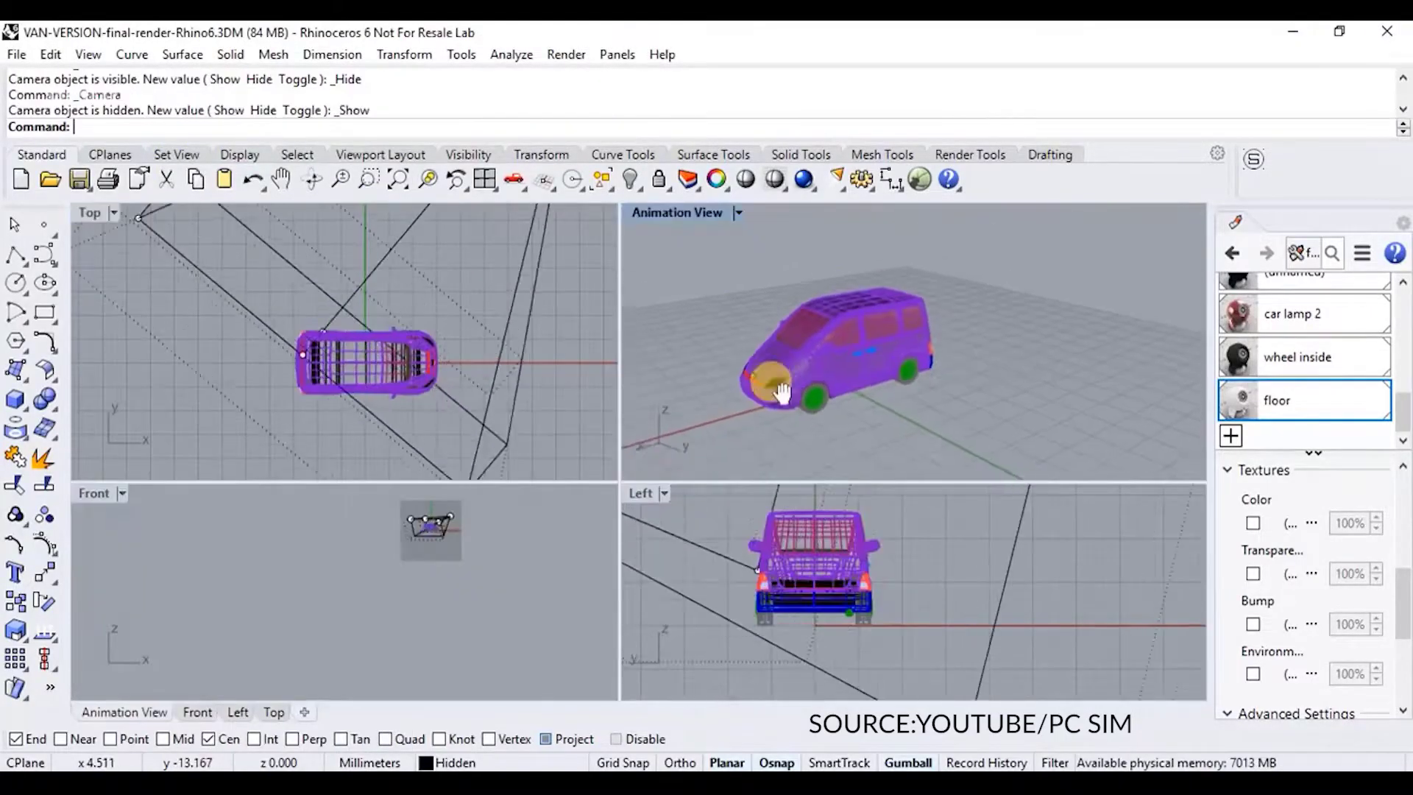
Step: Select the animation camera point and move it to reframe the van
{"action": "scroll", "coordinate": [341, 390], "scroll_direction": "up", "scroll_amount": 3}
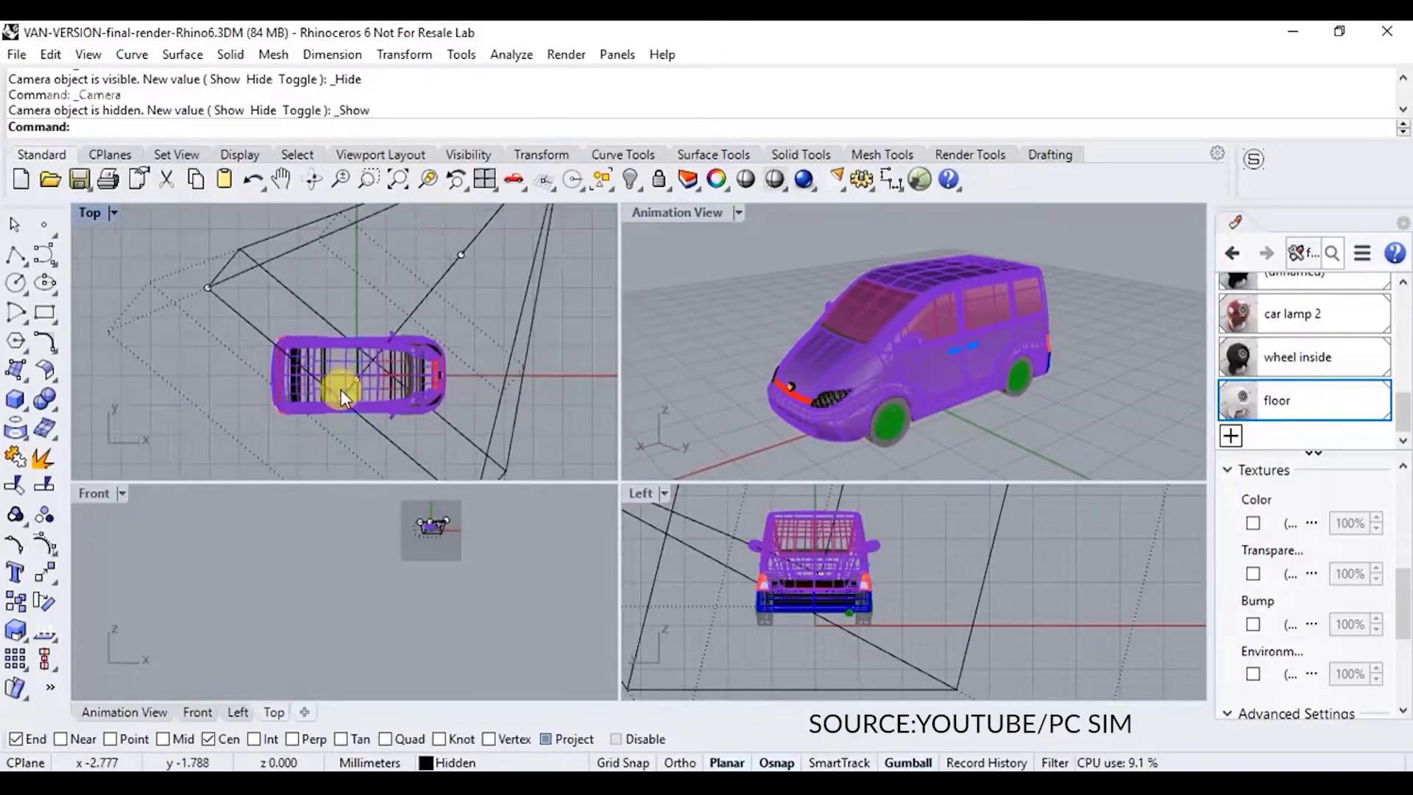
{"action": "left_click", "coordinate": [362, 378]}
{"action": "scroll", "coordinate": [801, 585], "scroll_direction": "up", "scroll_amount": 3}
{"action": "scroll", "coordinate": [761, 550], "scroll_direction": "down", "scroll_amount": 3}
{"action": "left_click_drag", "start_coordinate": [761, 550], "coordinate": [360, 294]}
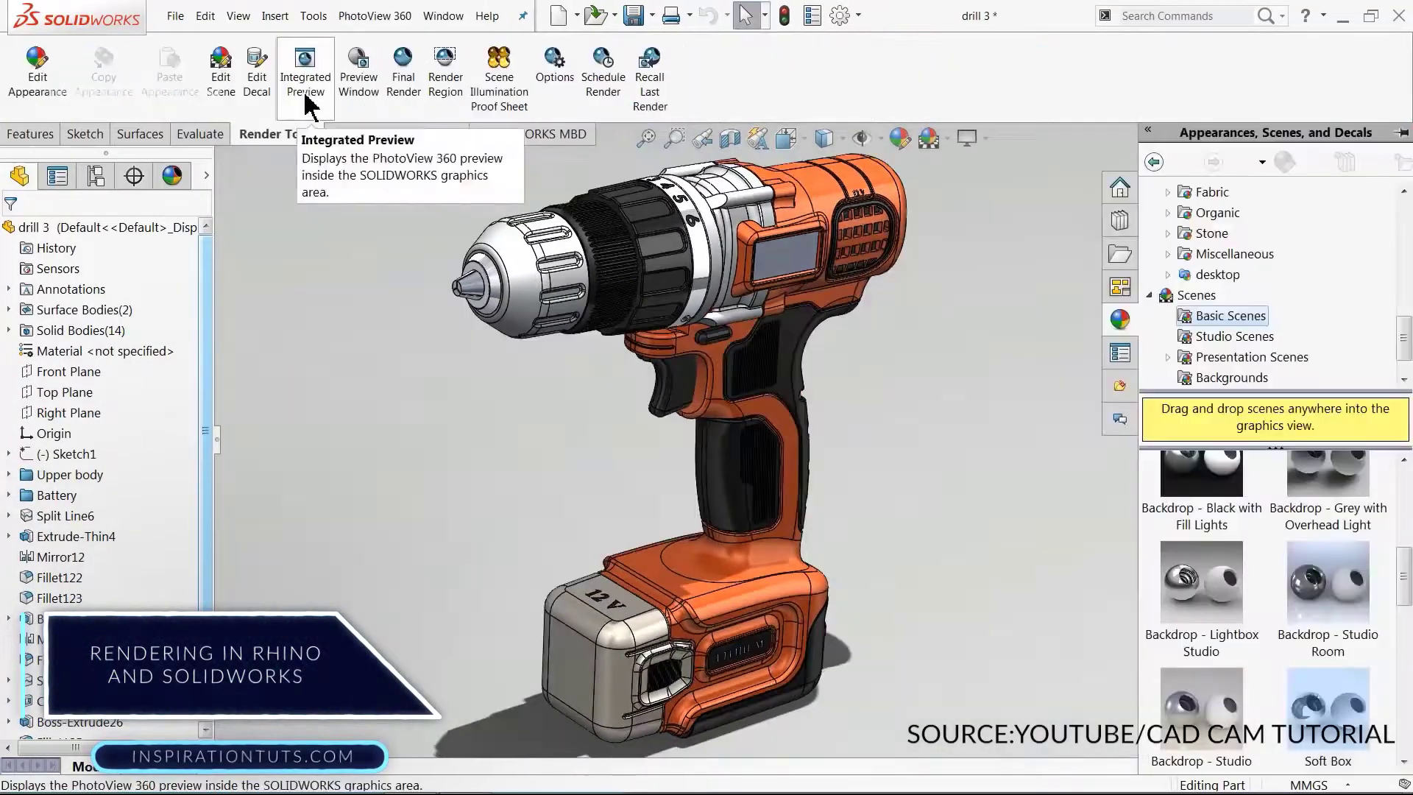
Step: Turn on the PhotoView 360 Integrated Preview of the drill, declining both missing-image prompts
{"action": "left_click", "coordinate": [305, 77]}
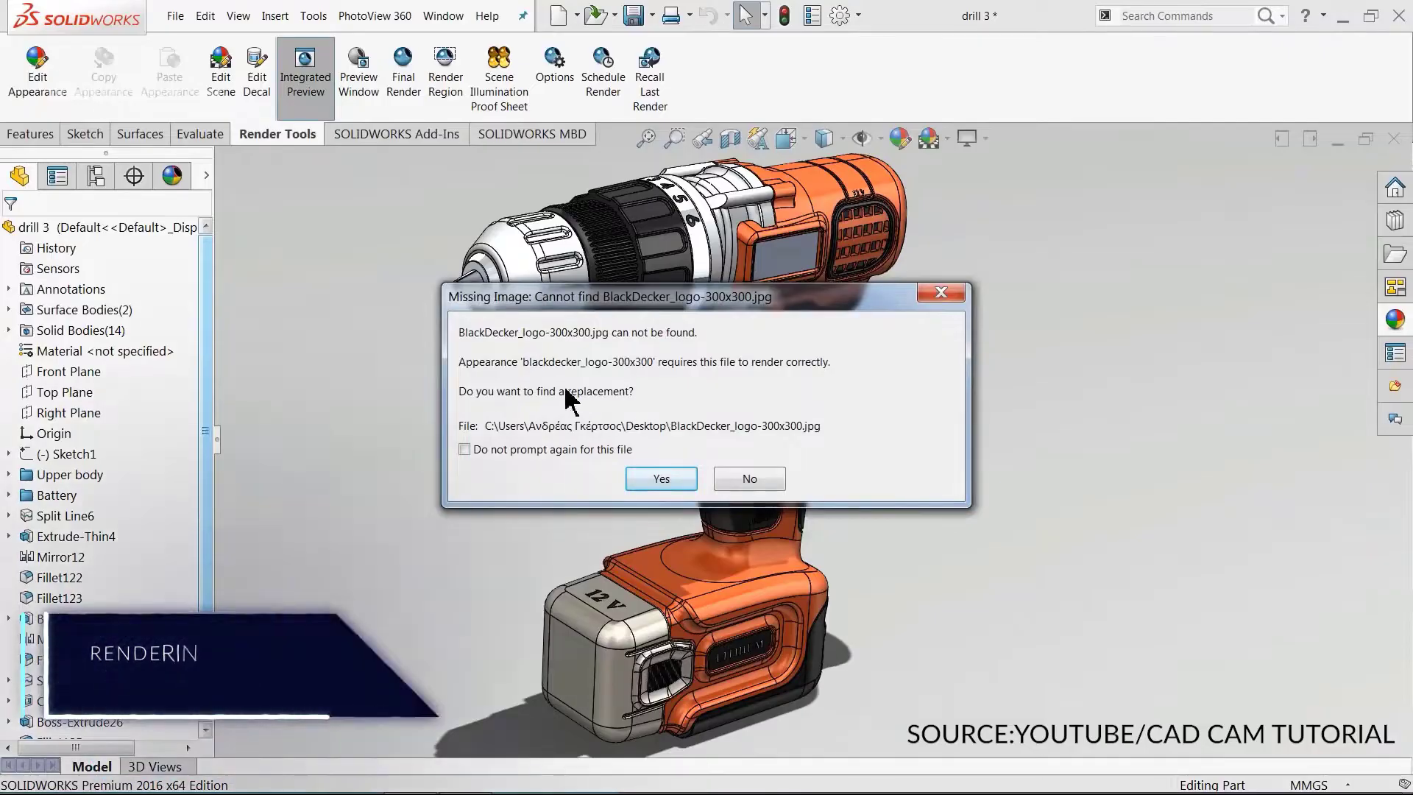
{"action": "left_click", "coordinate": [746, 484]}
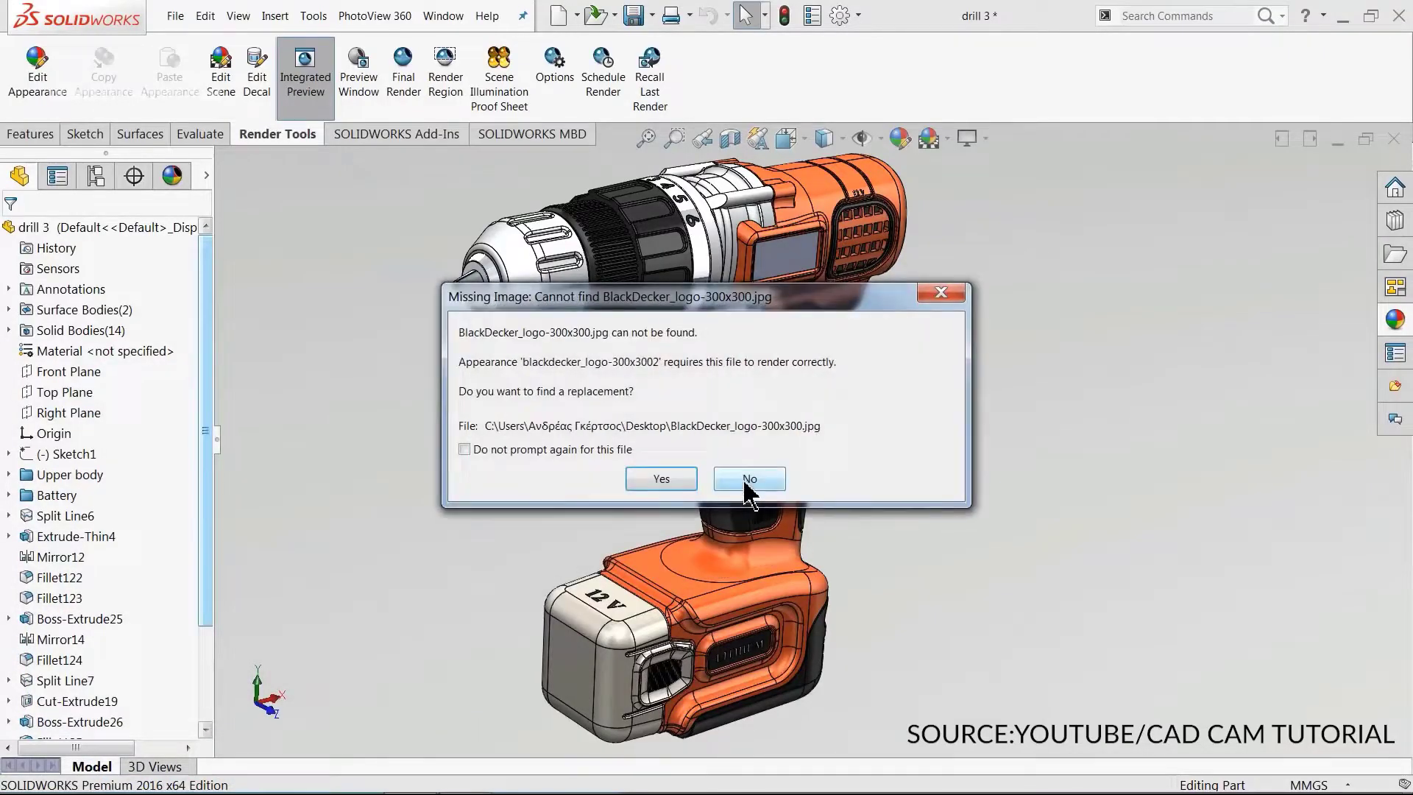
{"action": "left_click", "coordinate": [746, 483]}
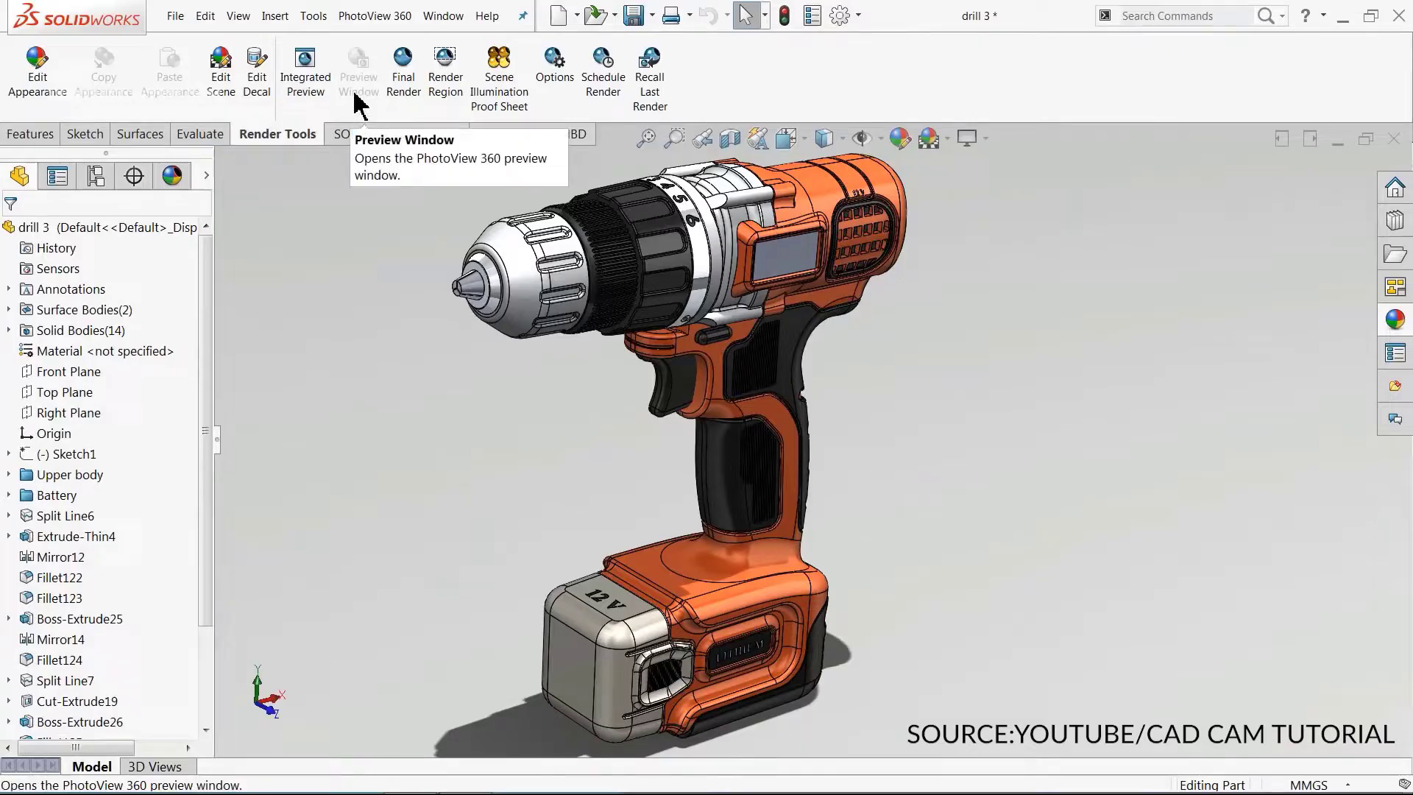
{"action": "left_click", "coordinate": [299, 92]}
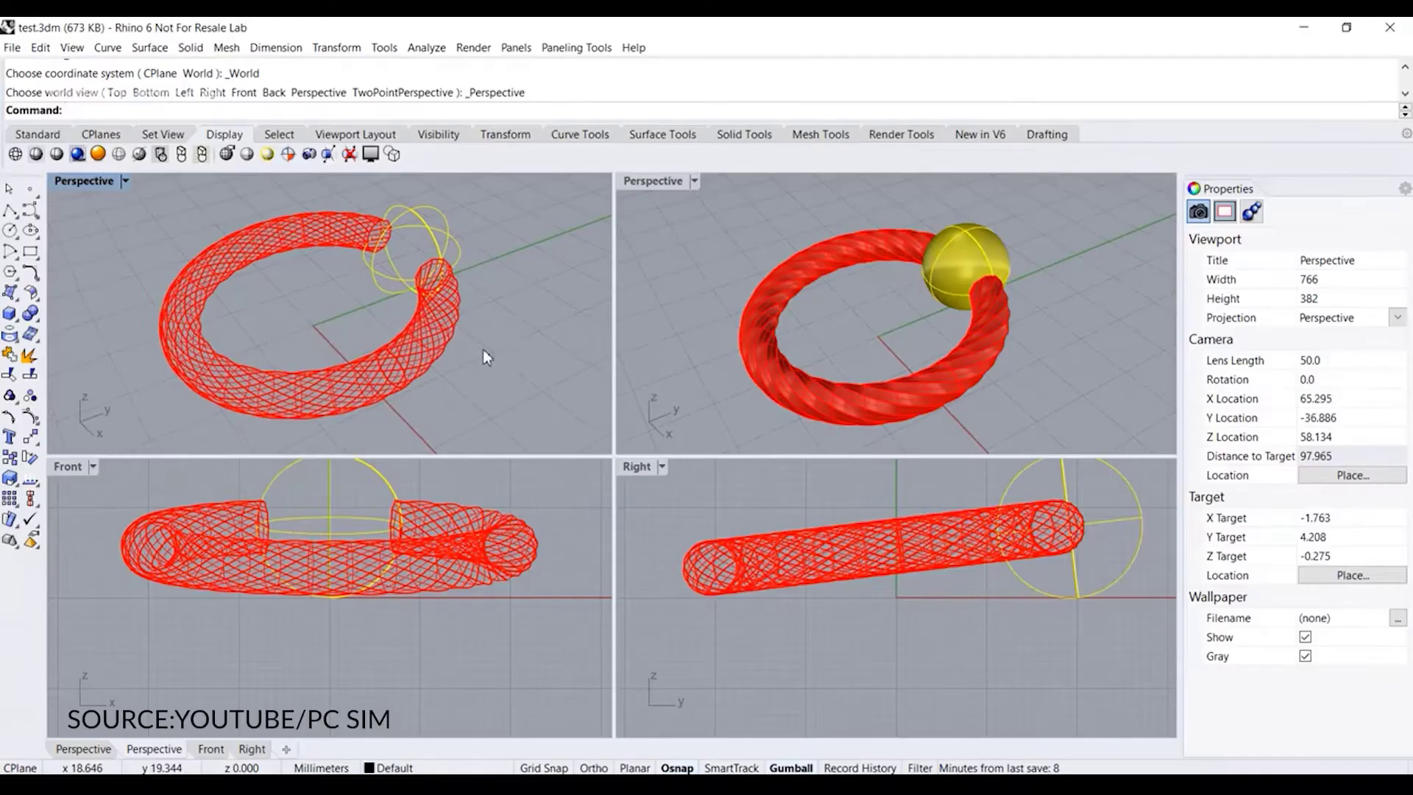
Step: Switch the Perspective view to Raytraced and drag Polished Silver onto the twisted torus
{"action": "right_click_drag", "start_coordinate": [482, 353], "coordinate": [518, 358]}
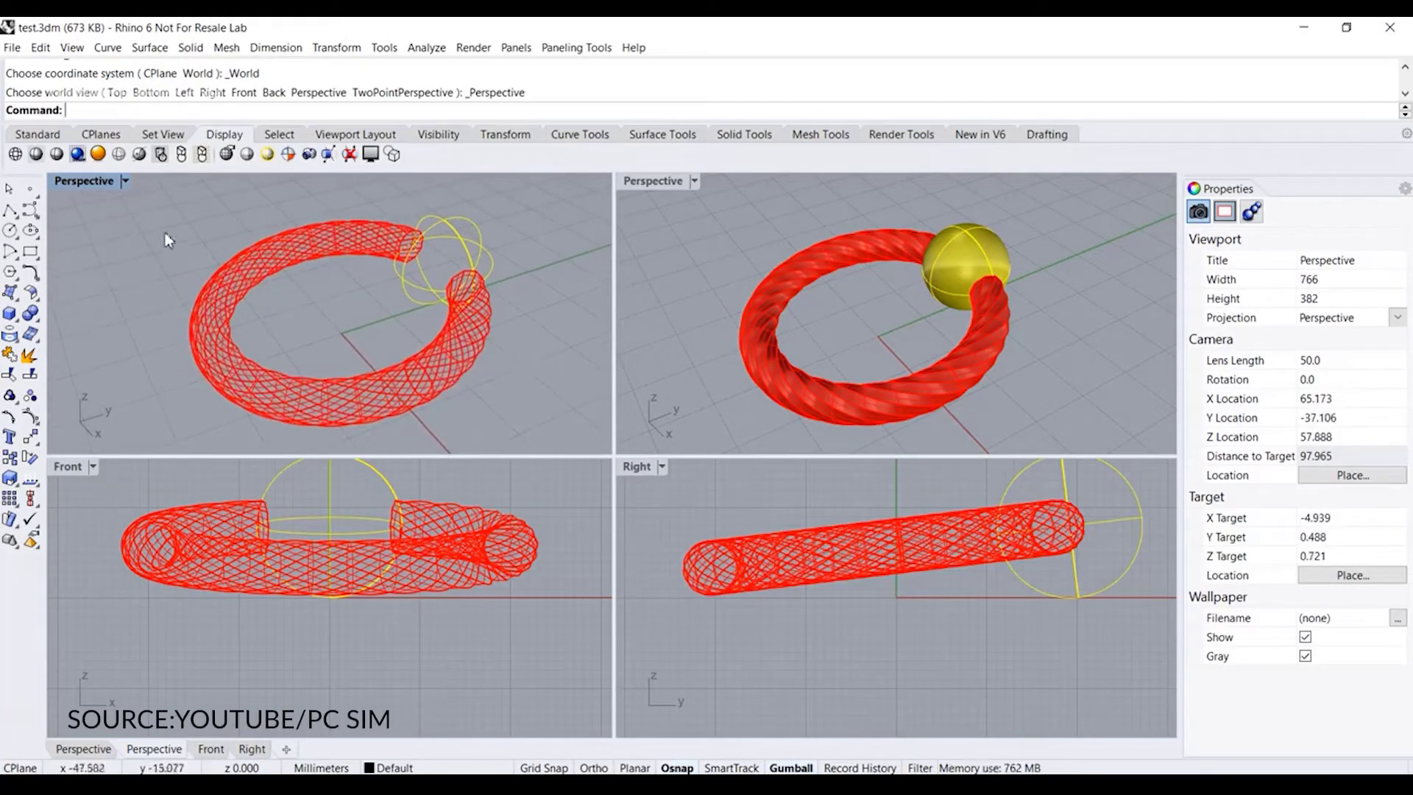
{"action": "left_click", "coordinate": [83, 183]}
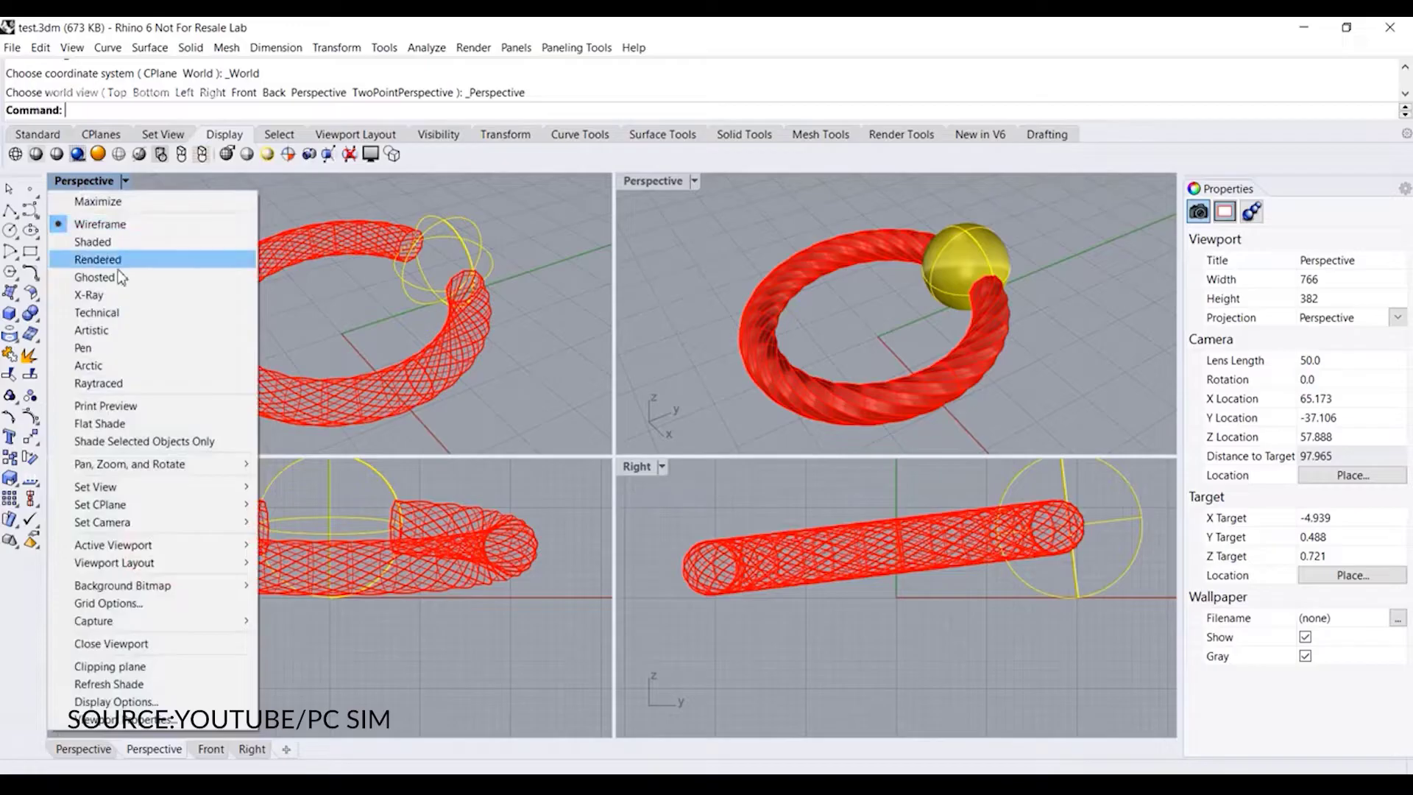
{"action": "left_click", "coordinate": [91, 384]}
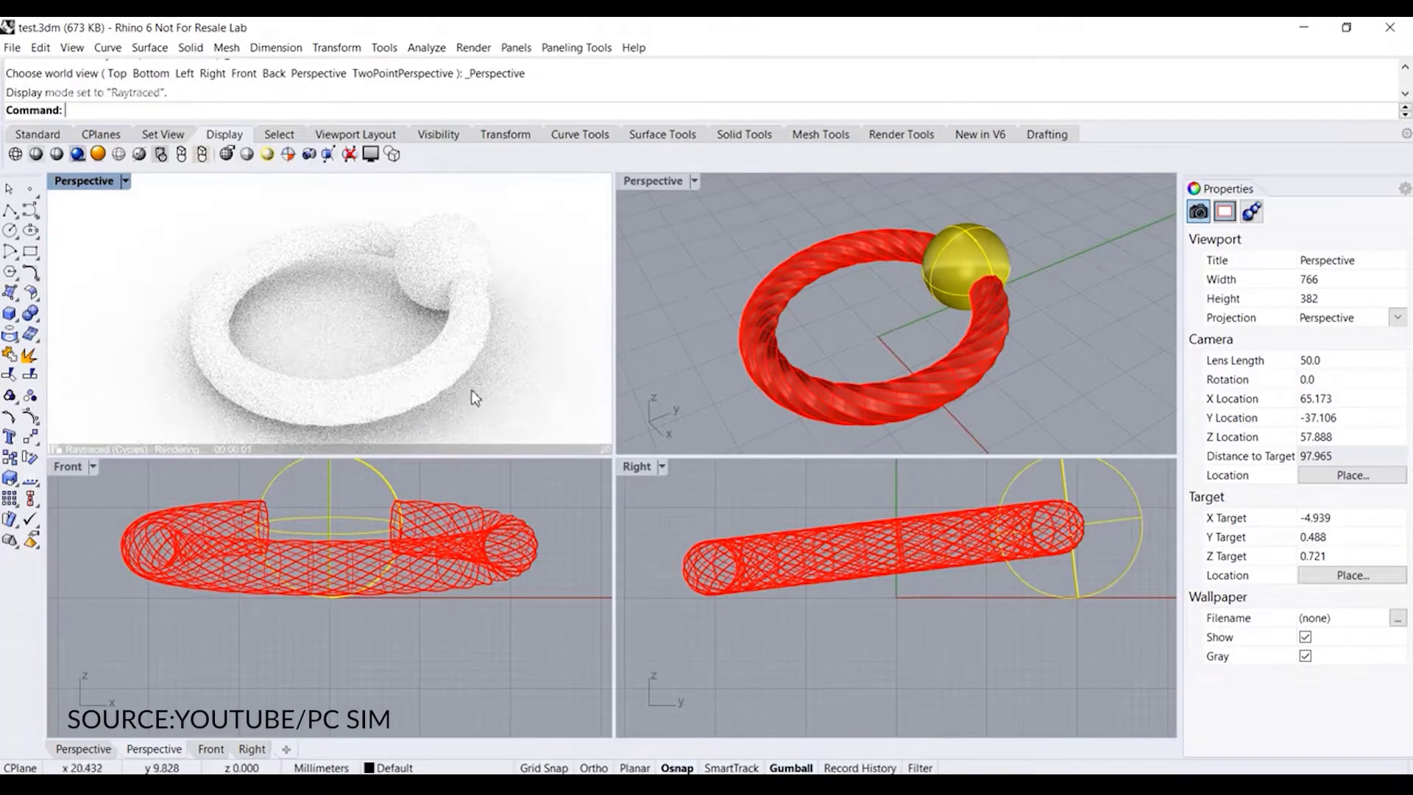
{"action": "right_click_drag", "start_coordinate": [475, 398], "coordinate": [464, 385], "text": "shift"}
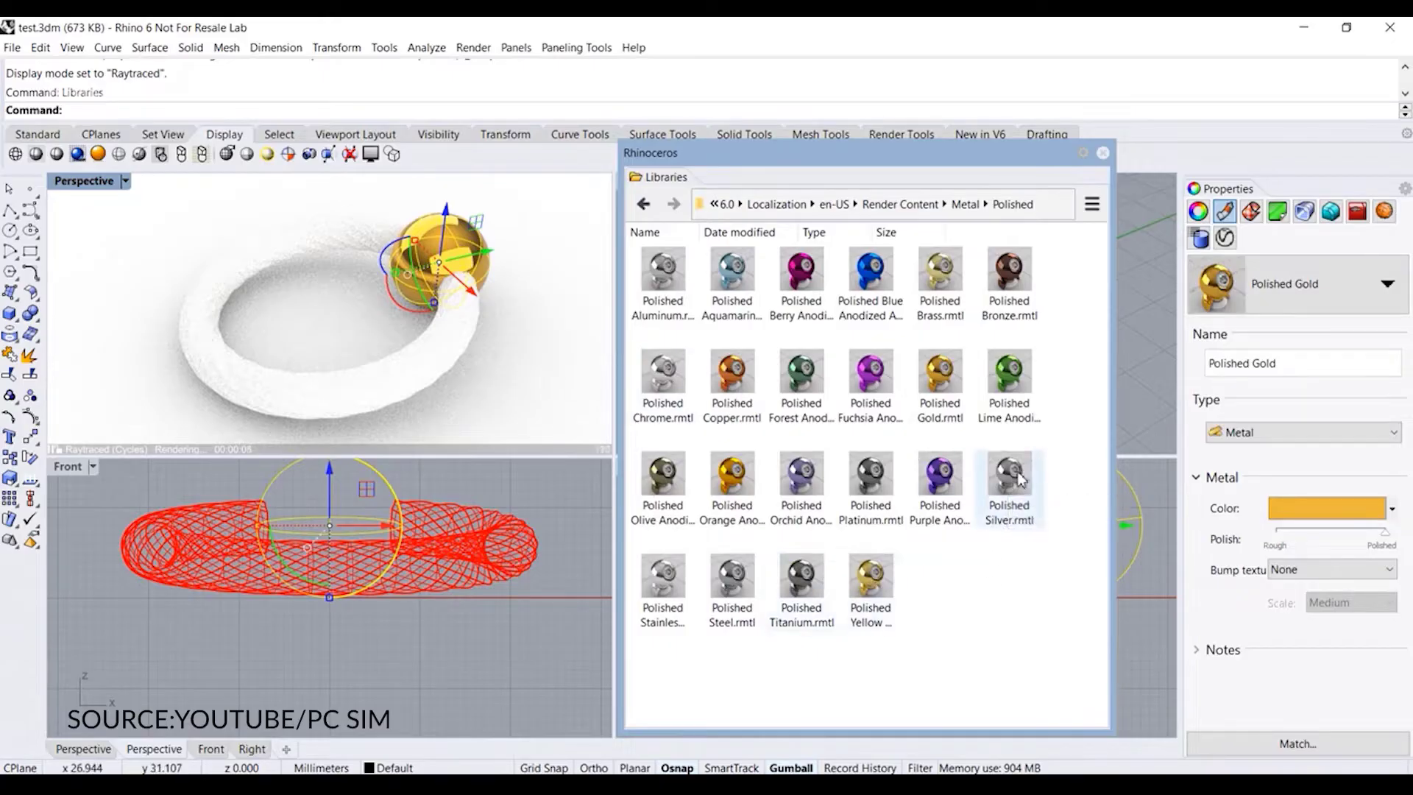
{"action": "left_click_drag", "start_coordinate": [1021, 479], "coordinate": [449, 401]}
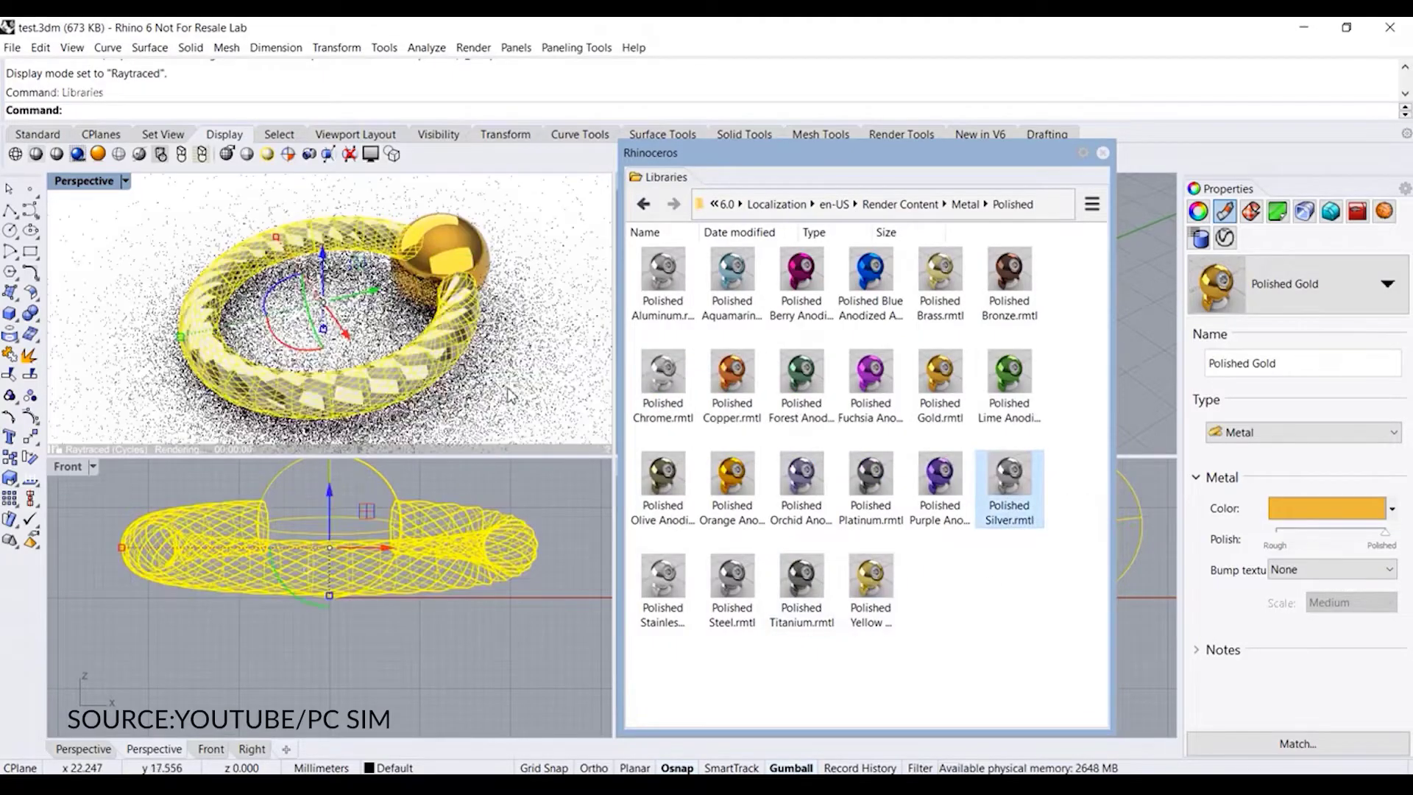
Step: Draw the UV layout rectangle to show the door's unwrapped pieces, then deselect the door
{"action": "left_click", "coordinate": [501, 340]}
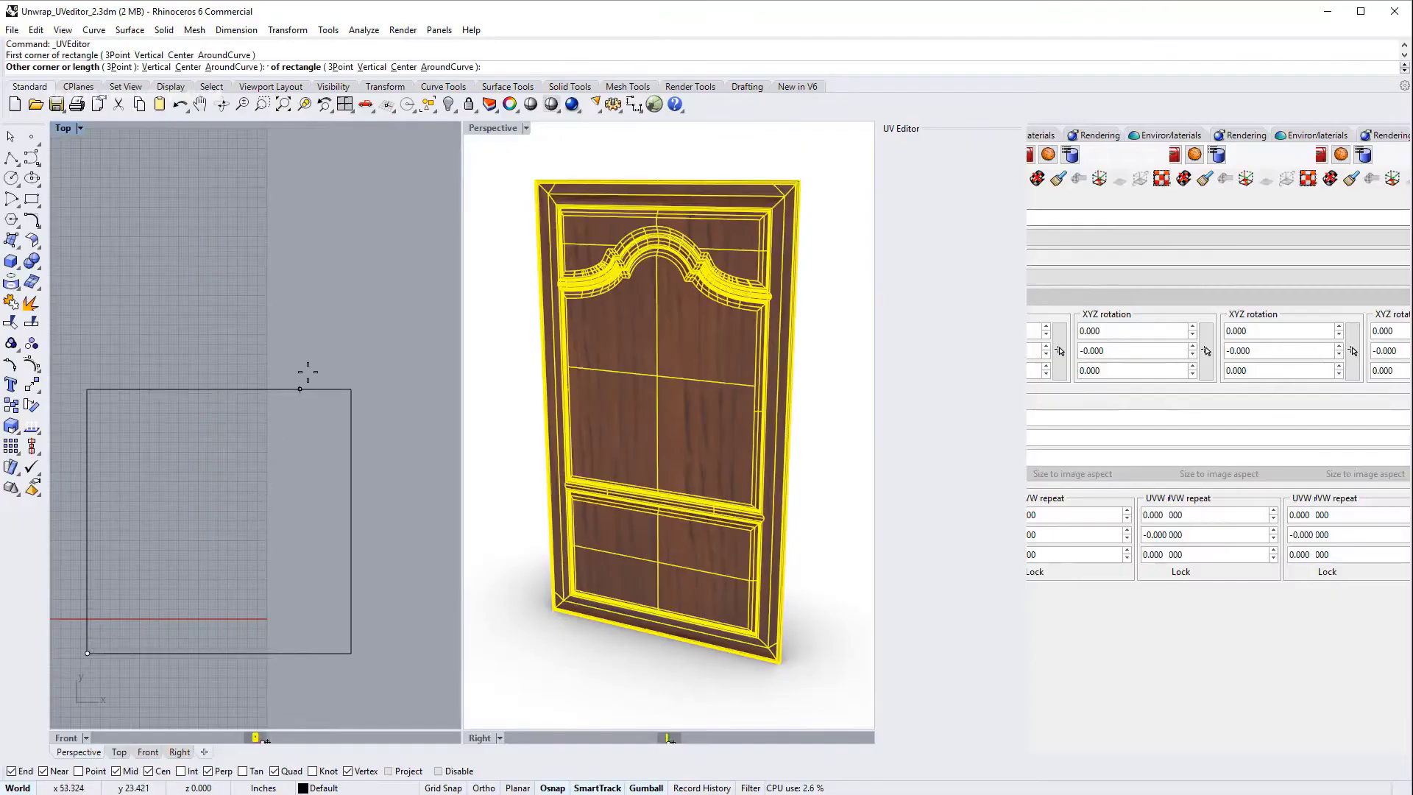
{"action": "left_click", "coordinate": [341, 296]}
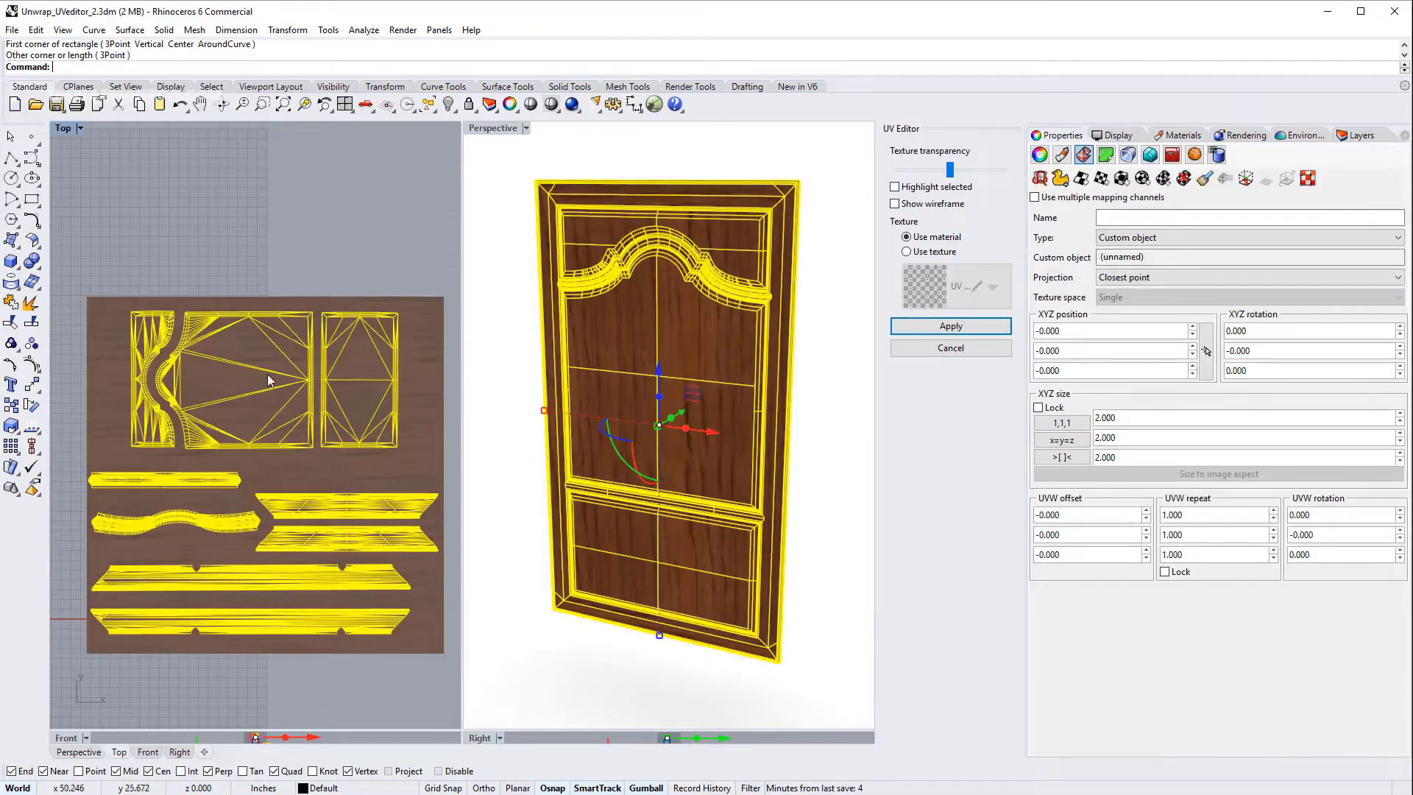
{"action": "left_click", "coordinate": [281, 271]}
Step: Enable Highlight selected and check the right, middle and left UV pieces against the door
{"action": "left_click", "coordinate": [363, 325]}
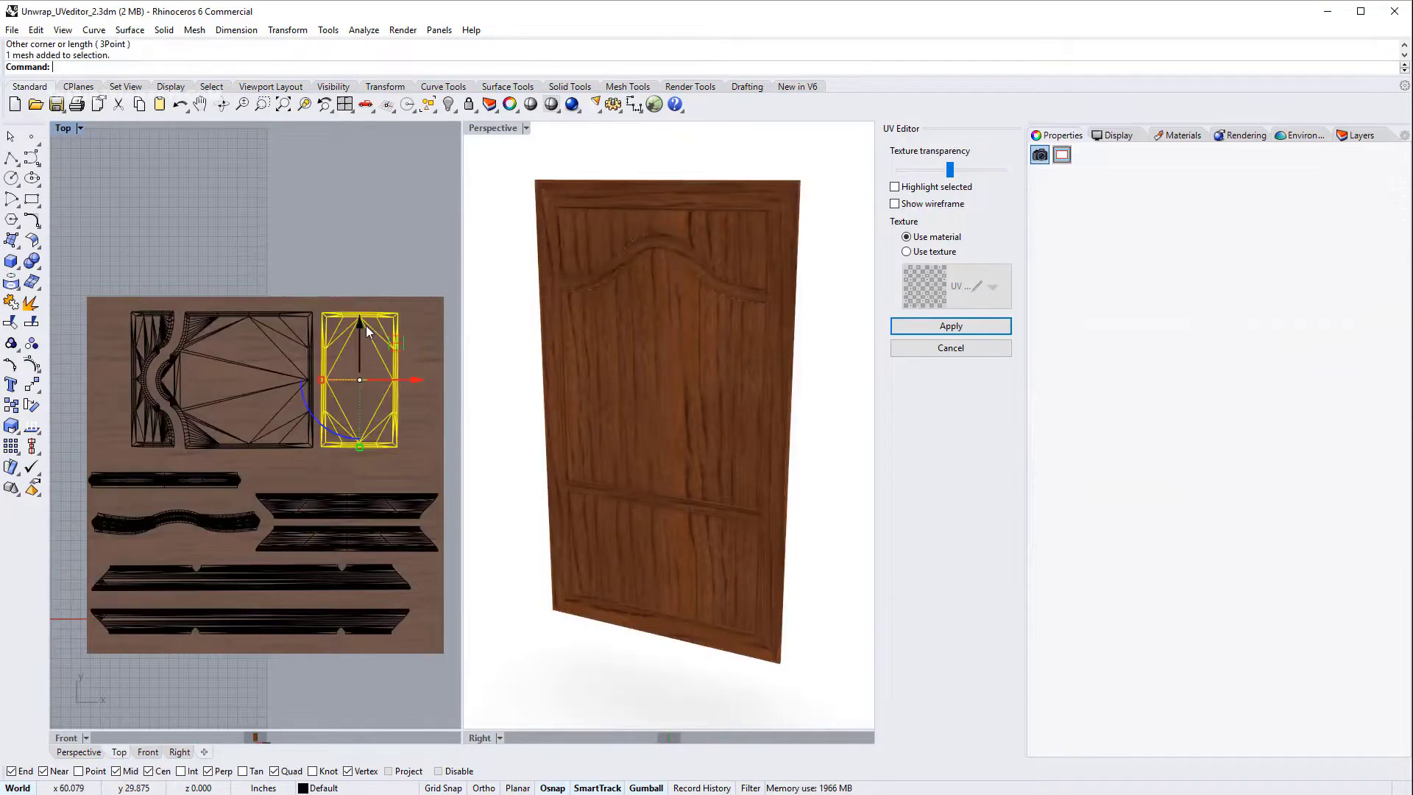
{"action": "left_click", "coordinate": [895, 187]}
{"action": "left_click", "coordinate": [287, 318]}
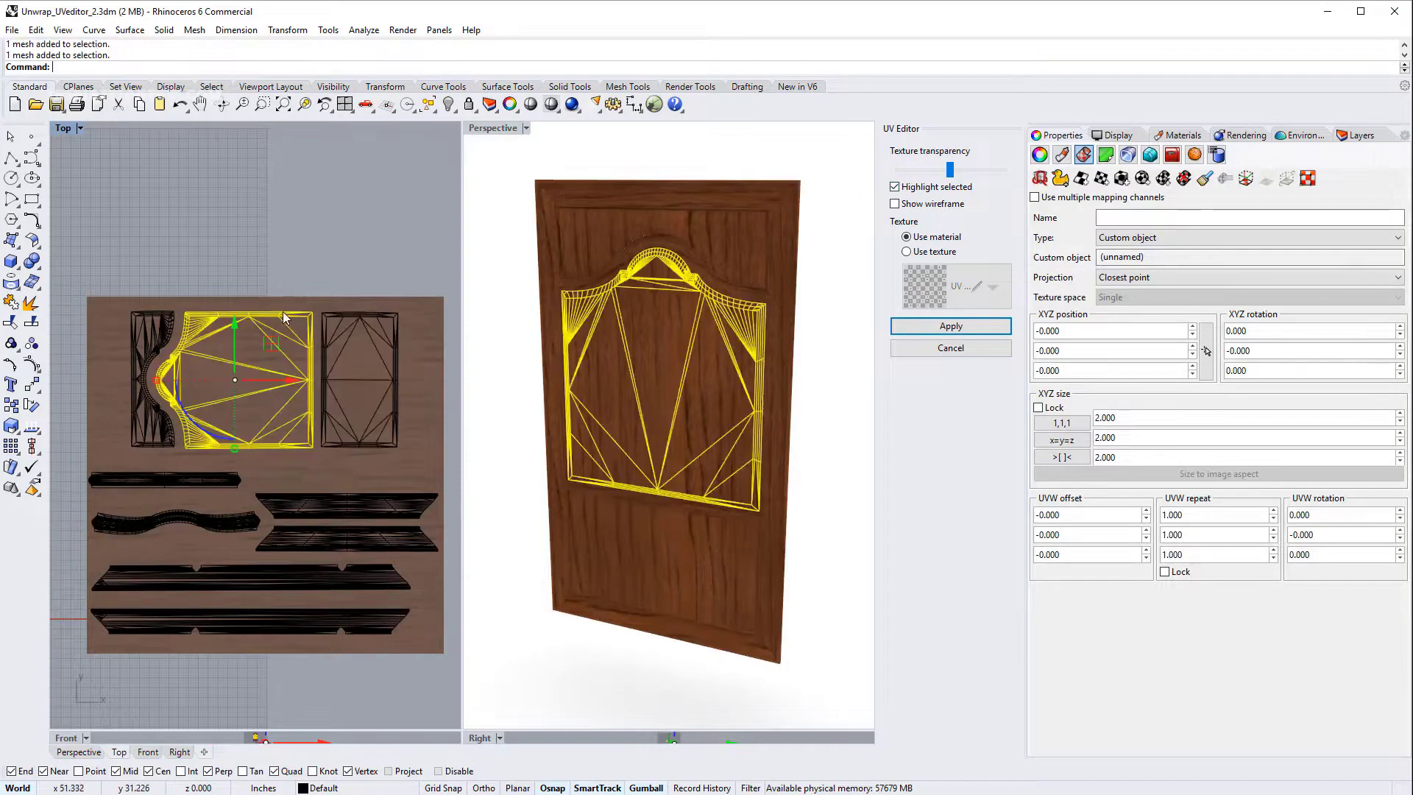
{"action": "left_click", "coordinate": [170, 335]}
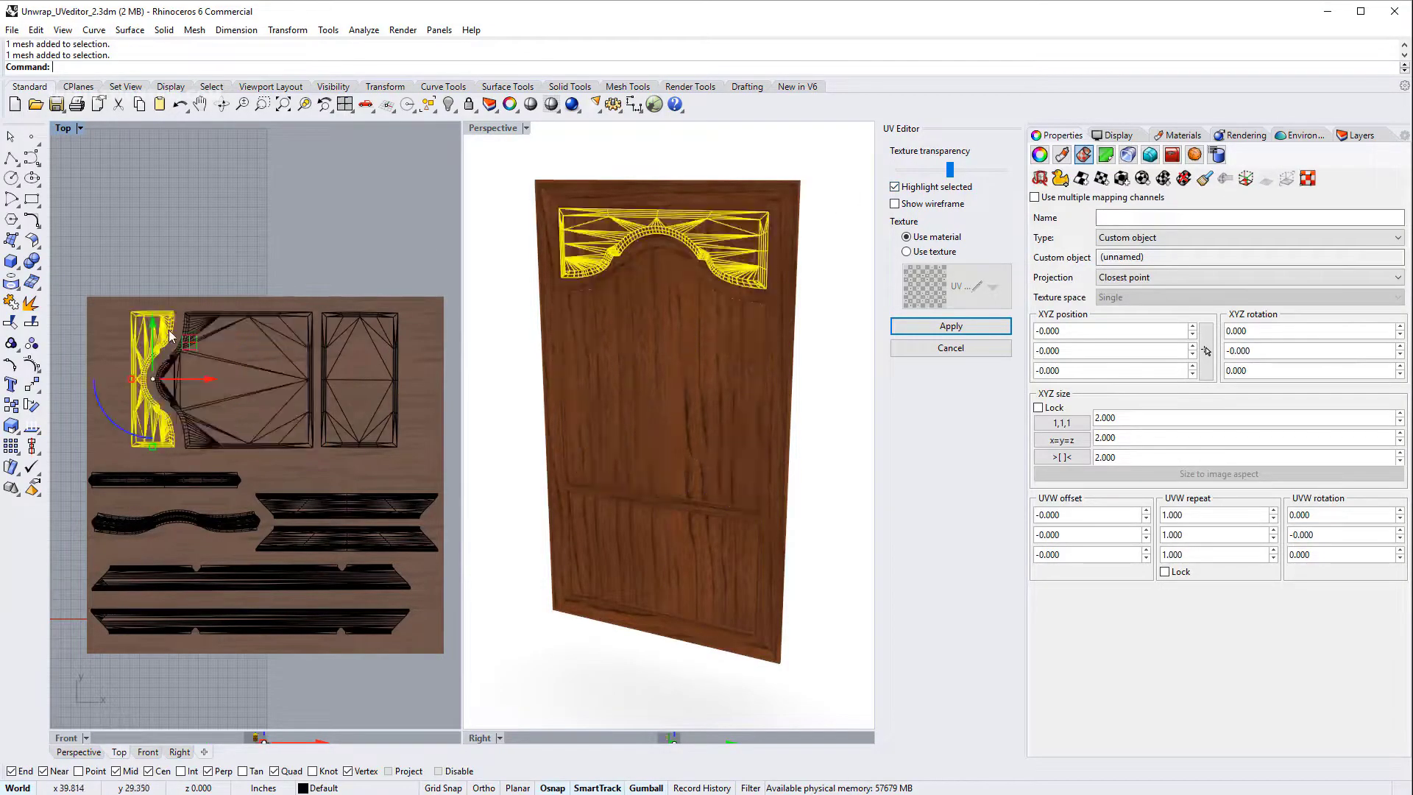
{"action": "left_click", "coordinate": [250, 270]}
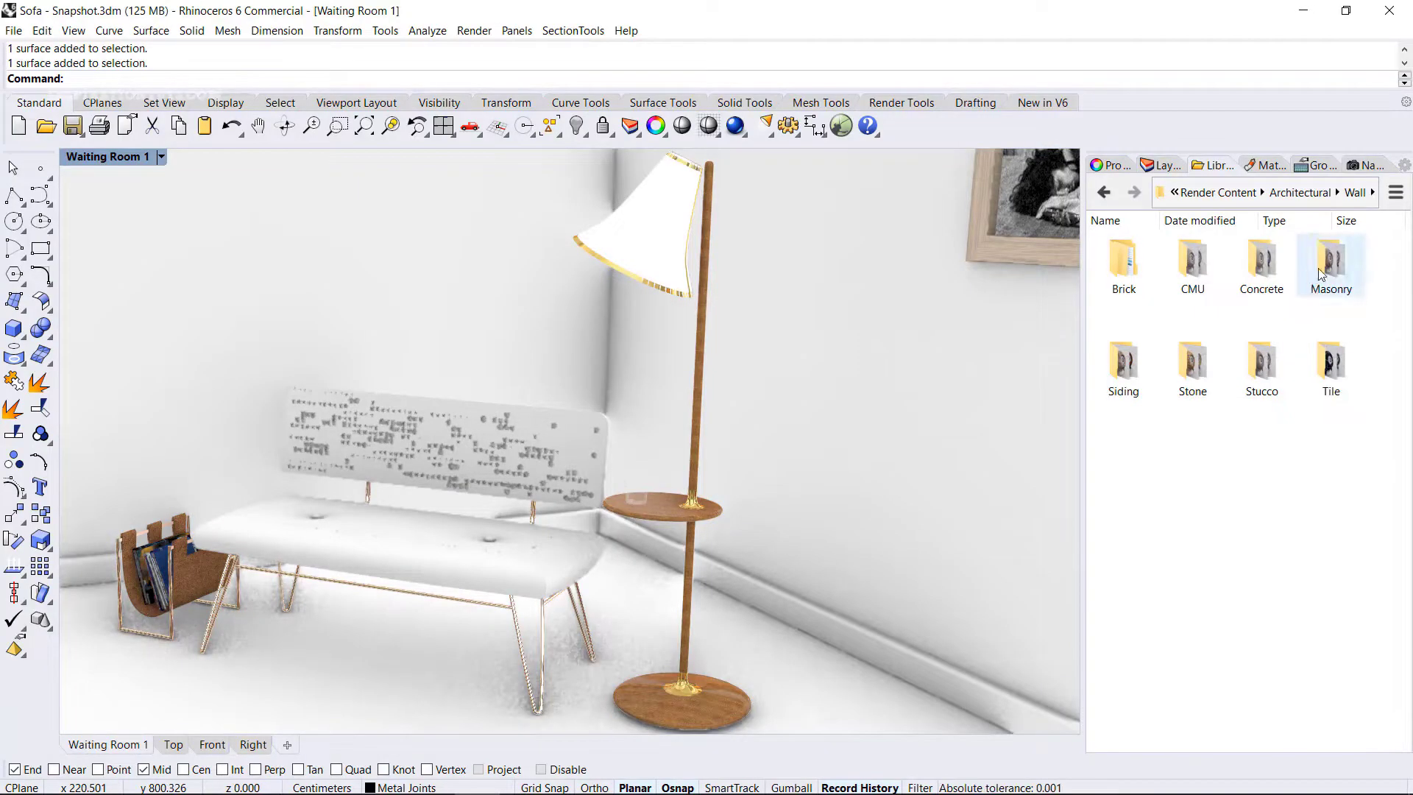
Step: Apply sandstone and white semi-smooth masonry materials from the Masonry folder to the walls
{"action": "double_click", "coordinate": [1330, 261]}
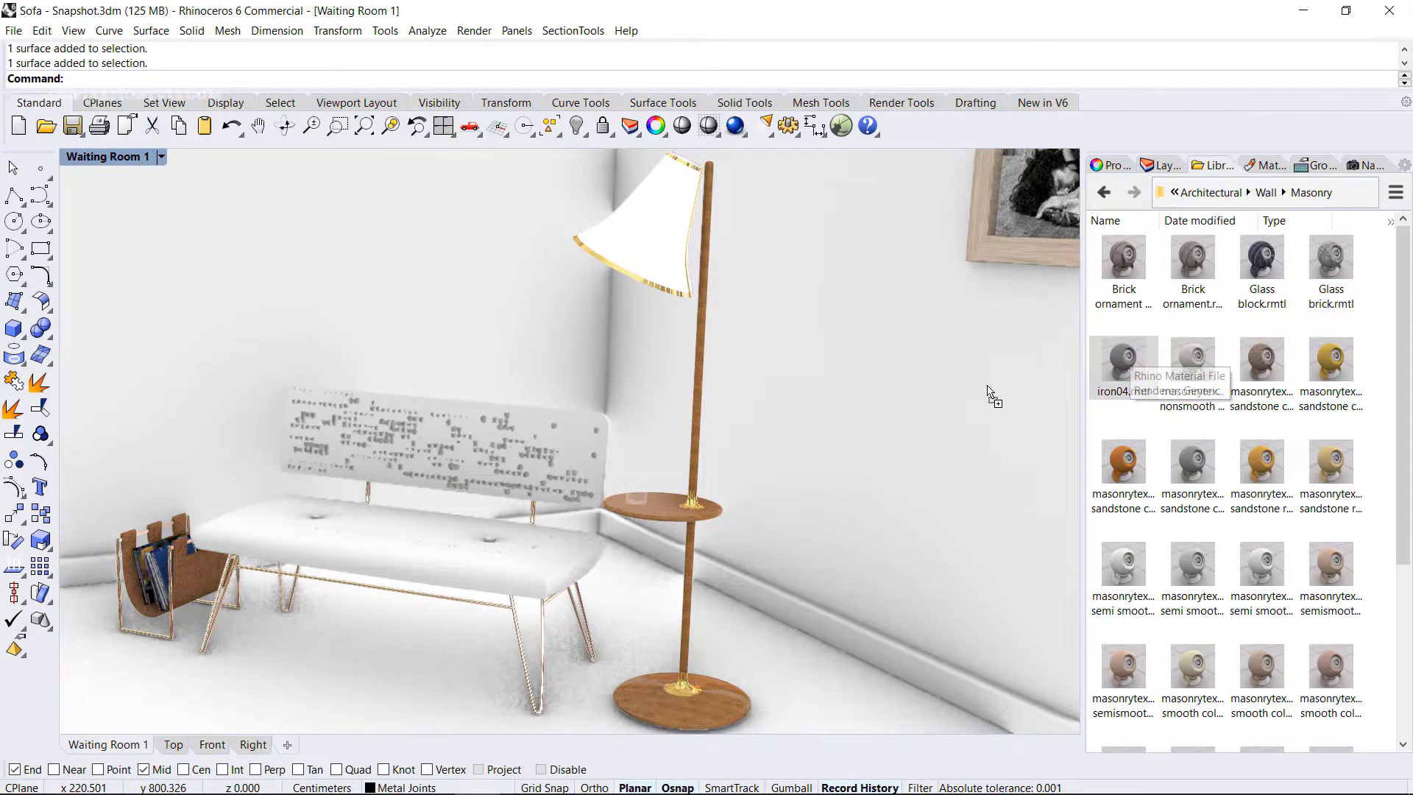
{"action": "left_click_drag", "start_coordinate": [988, 394], "coordinate": [958, 528]}
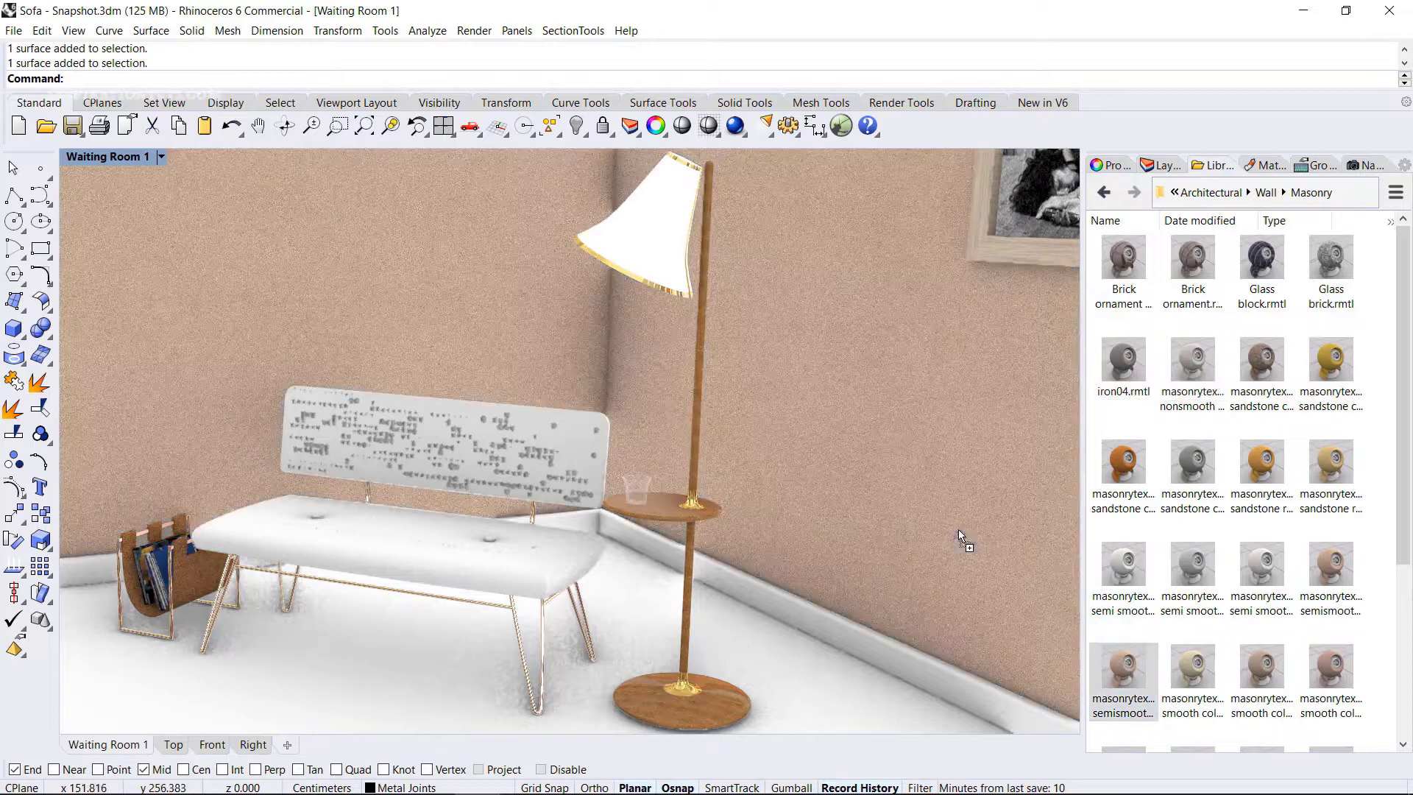
{"action": "left_click_drag", "start_coordinate": [1261, 570], "coordinate": [961, 476]}
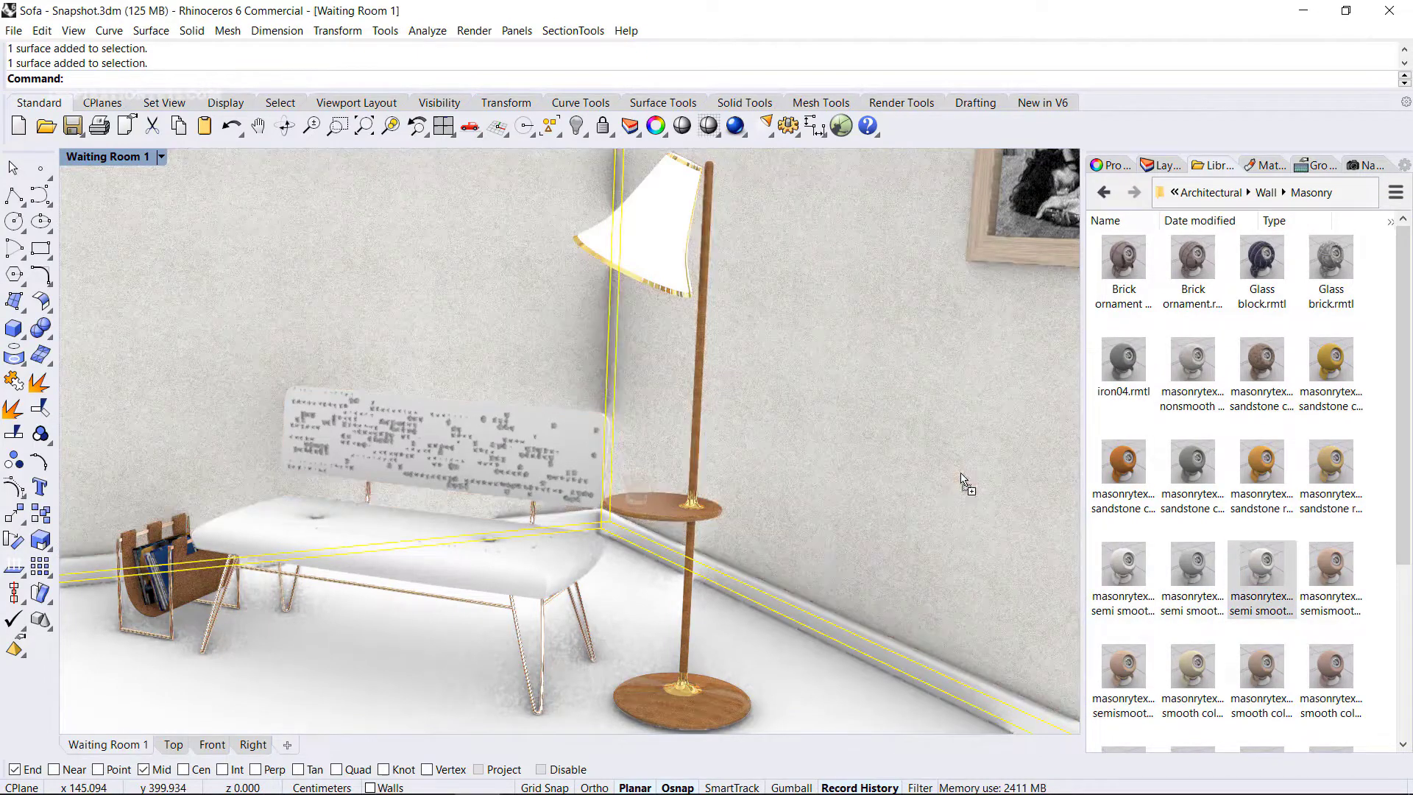
{"action": "left_click", "coordinate": [830, 662]}
Step: Go up to Architectural, back to Render Content, and open the fabric materials folder
{"action": "left_click", "coordinate": [1204, 194]}
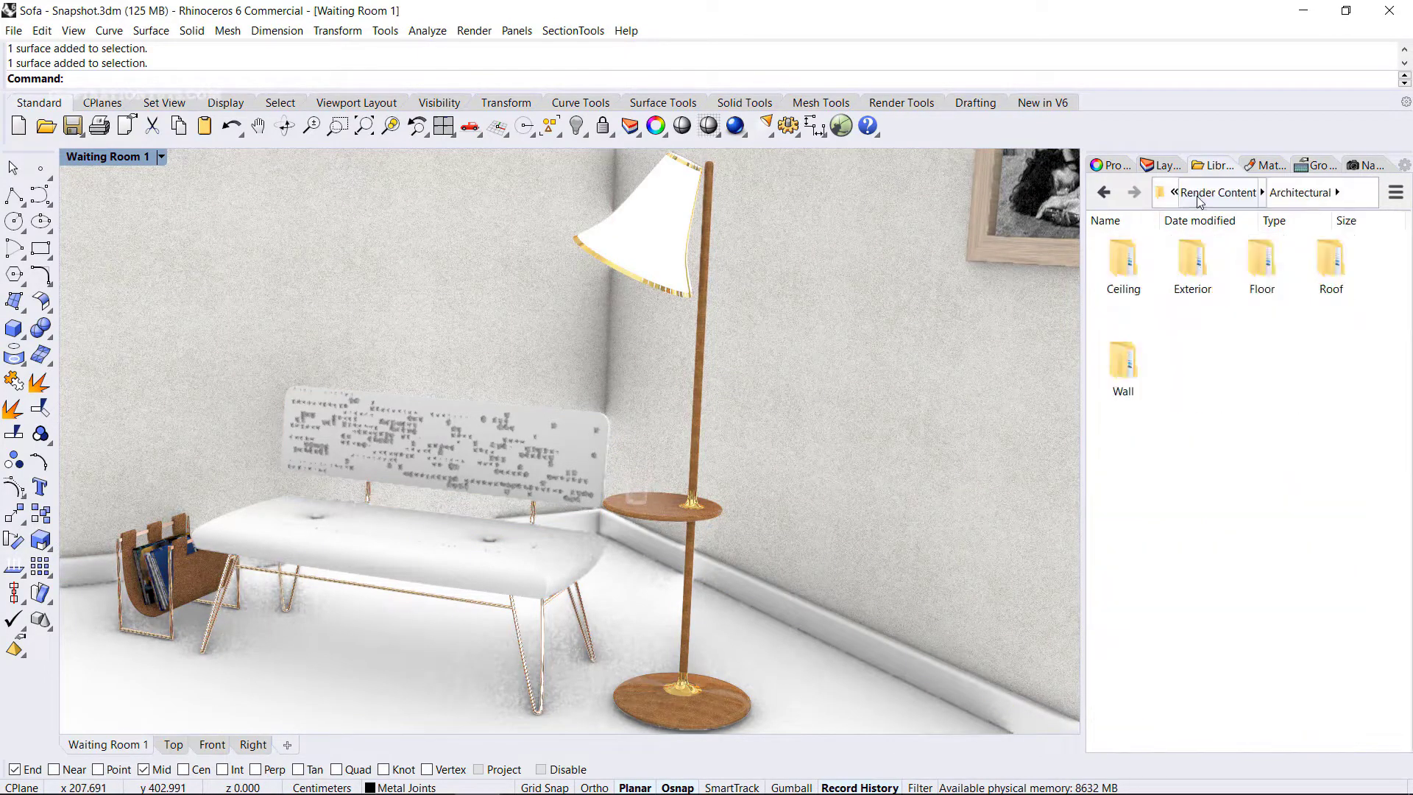
{"action": "left_click", "coordinate": [1199, 195]}
{"action": "double_click", "coordinate": [1252, 568]}
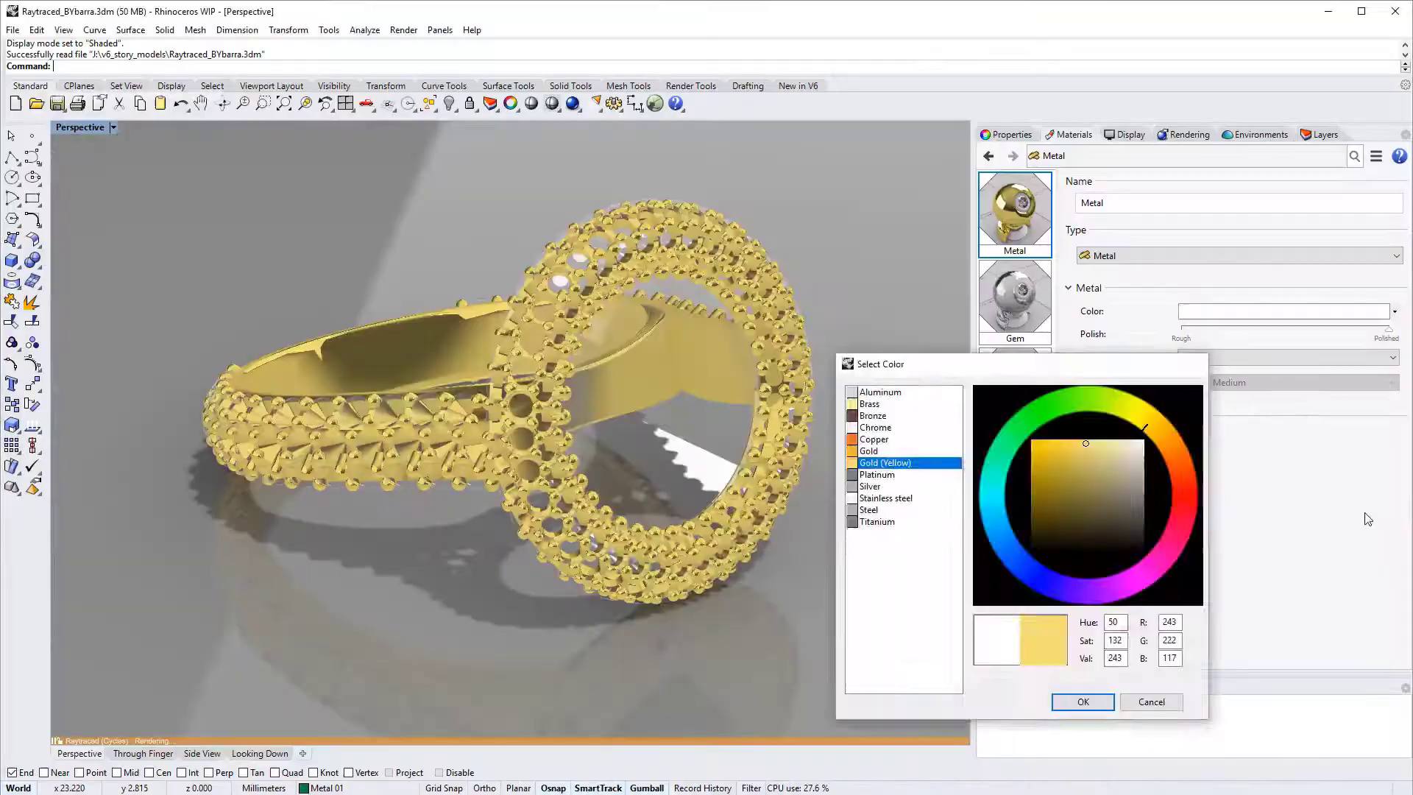
Step: Confirm Gold (Yellow) for the metal and assign it to the selected crown and ring surfaces
{"action": "key", "text": "Return"}
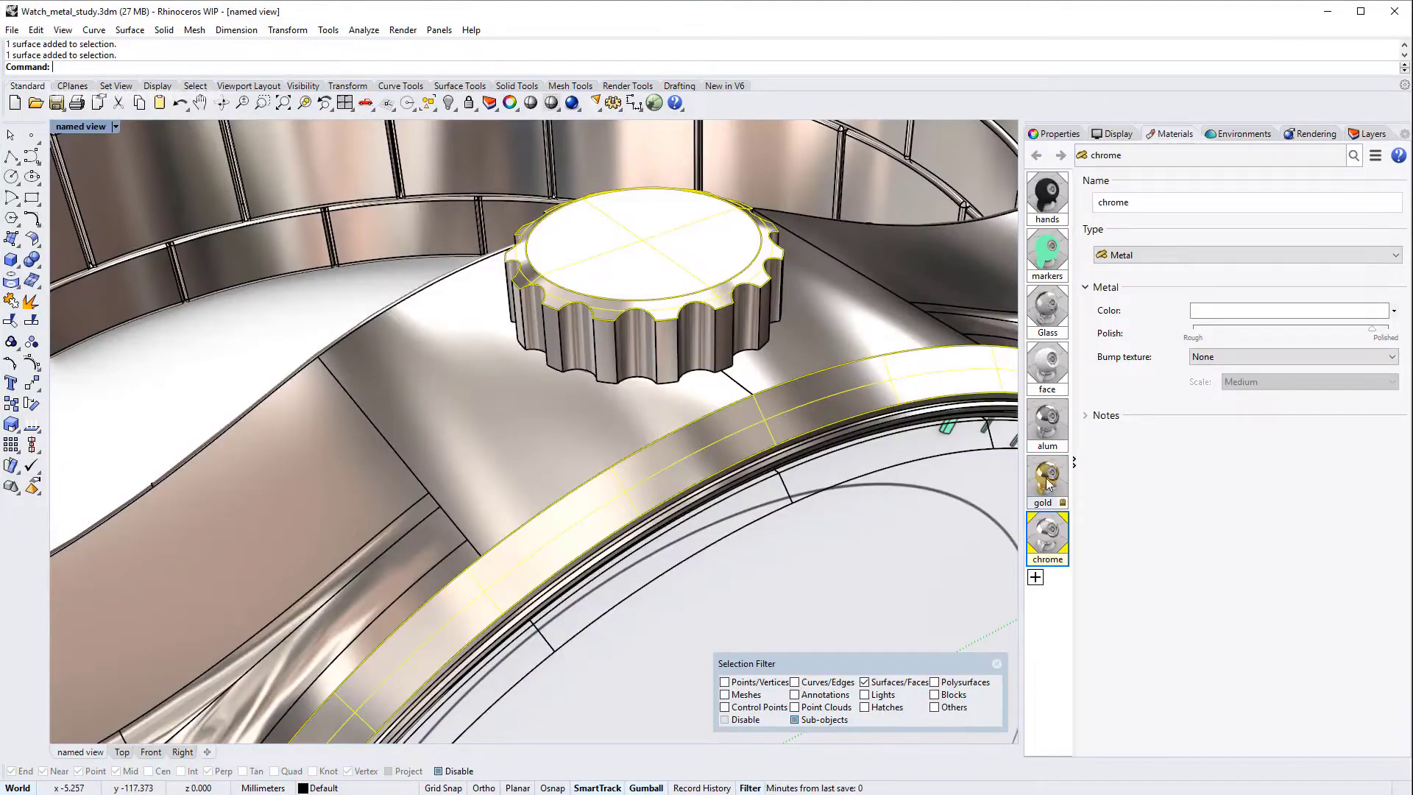
{"action": "right_click", "coordinate": [1048, 480]}
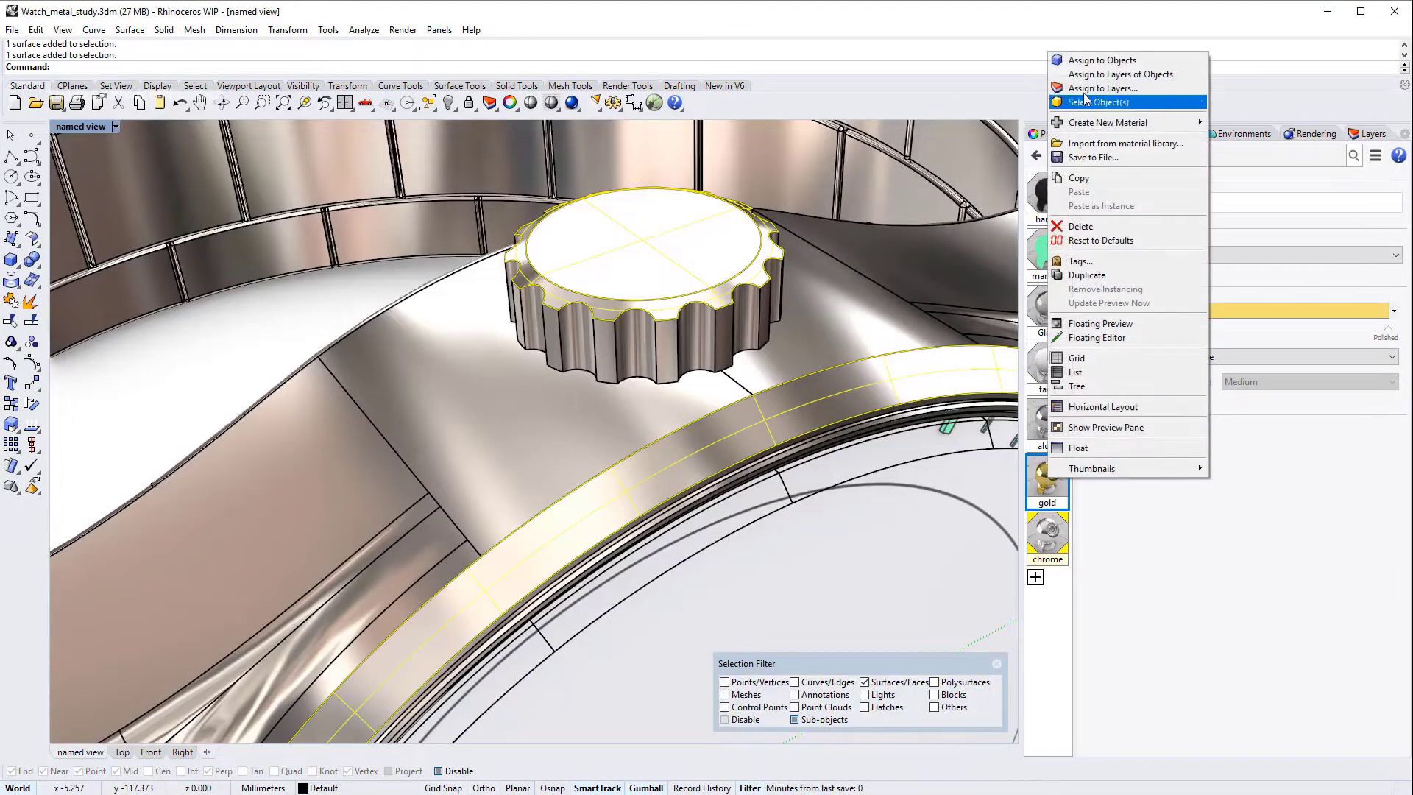
{"action": "left_click", "coordinate": [1101, 60]}
{"action": "key", "text": "Escape"}
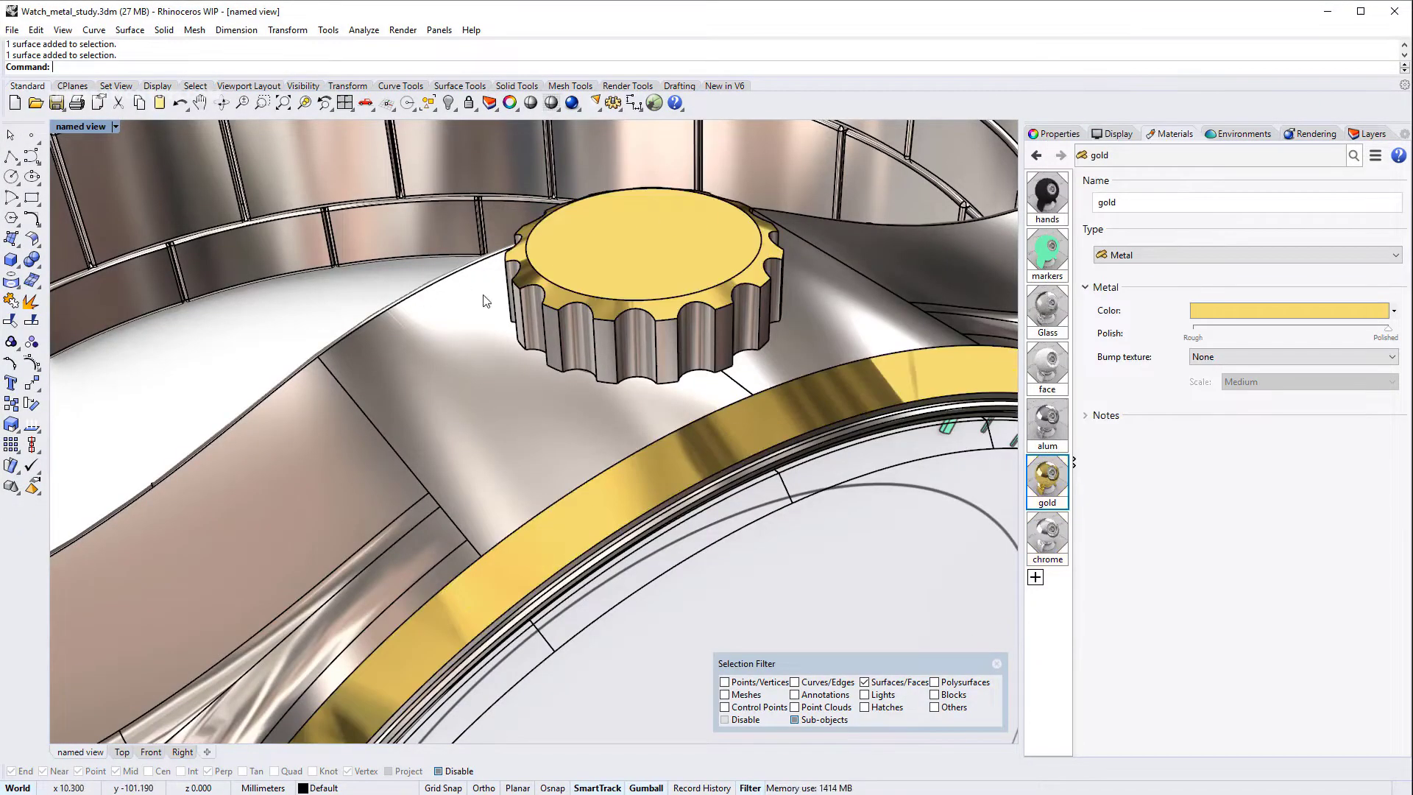
{"action": "right_click_drag", "start_coordinate": [377, 294], "coordinate": [484, 376]}
{"action": "scroll", "coordinate": [644, 362], "scroll_direction": "up", "scroll_amount": 3}
{"action": "scroll", "coordinate": [644, 362], "scroll_direction": "up", "scroll_amount": 2}
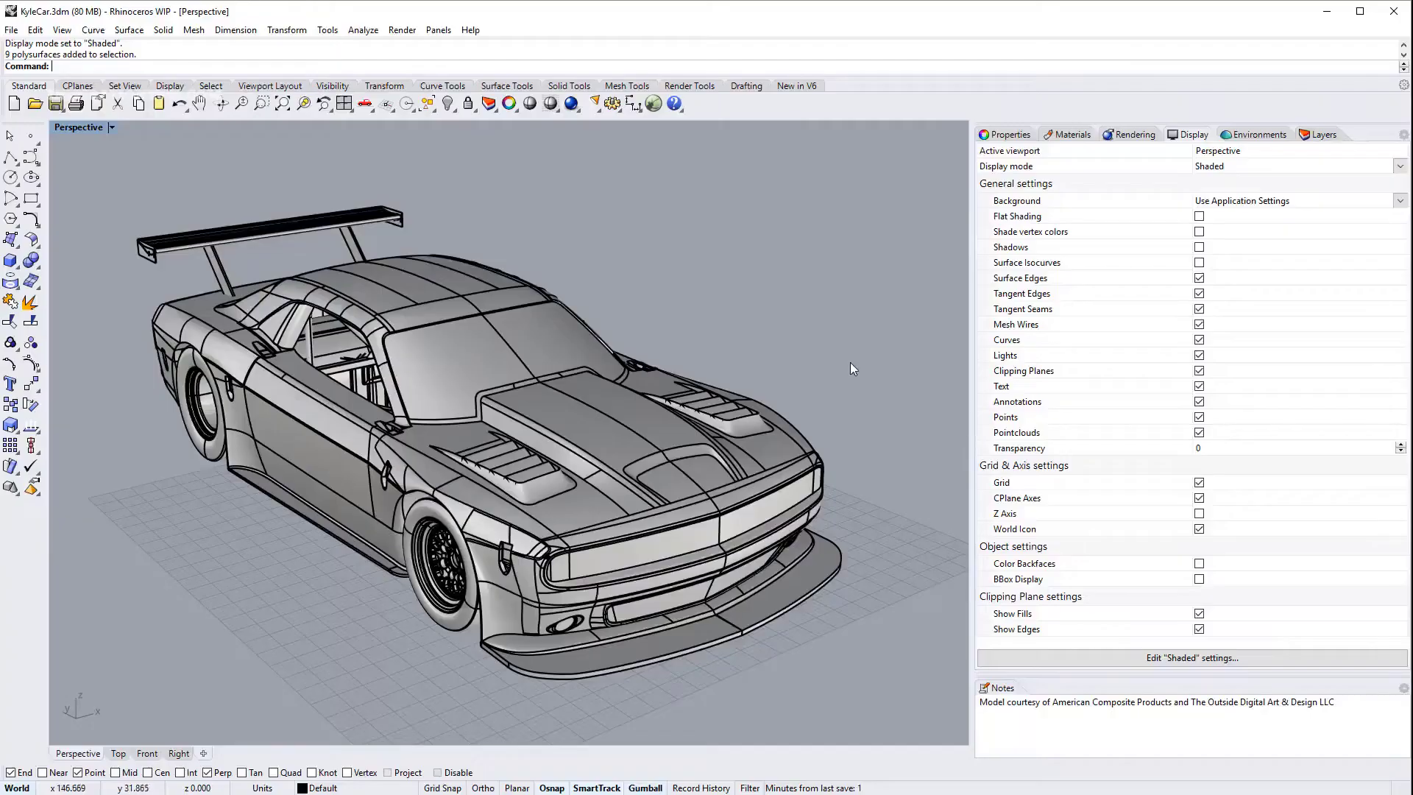
Step: Orbit the race car to inspect it from the front
{"action": "right_click_drag", "start_coordinate": [850, 365], "coordinate": [1013, 358]}
Step: Switch the Perspective viewport to Rendered display, then orbit and zoom onto the front wheel
{"action": "left_click", "coordinate": [1312, 167]}
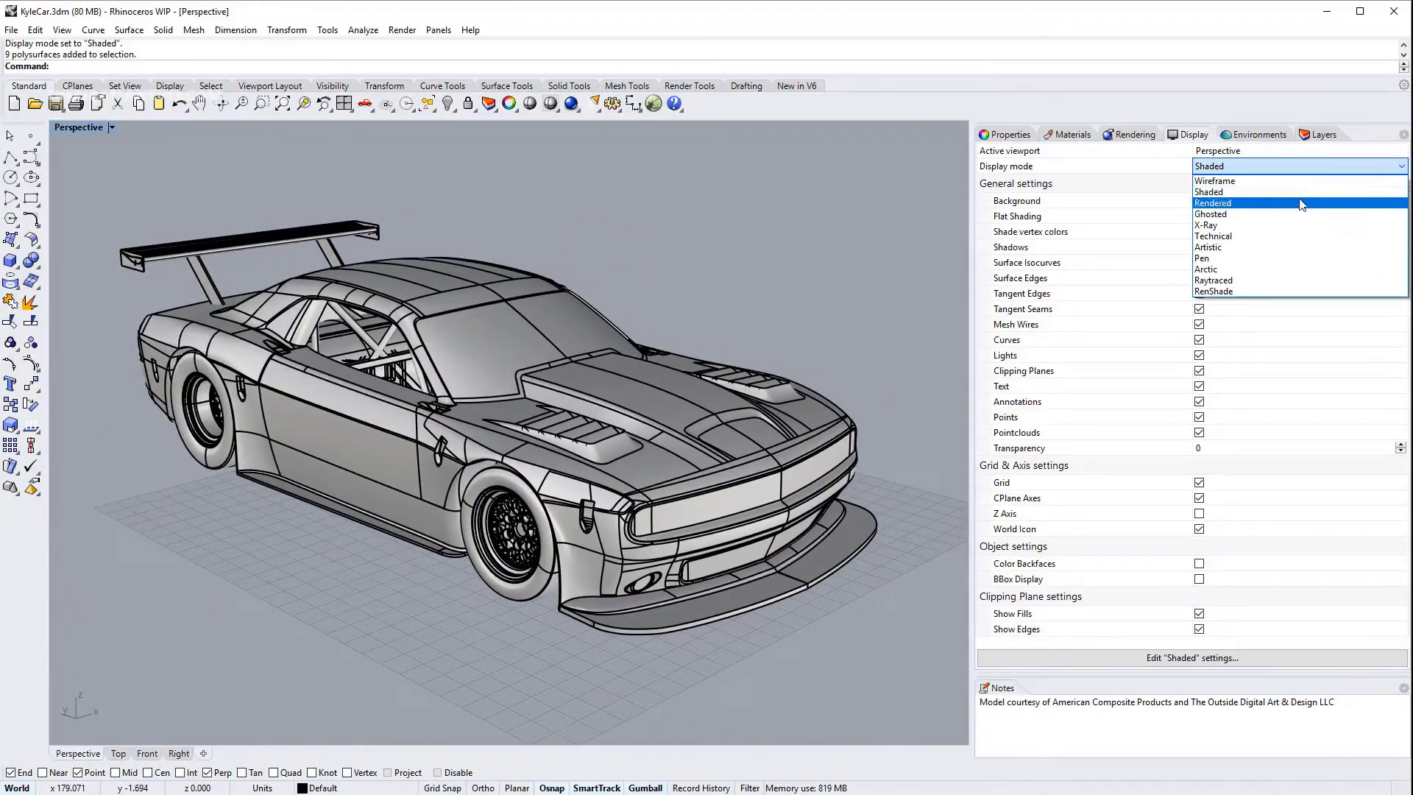
{"action": "left_click", "coordinate": [1302, 203]}
{"action": "right_click_drag", "start_coordinate": [647, 347], "coordinate": [748, 335]}
{"action": "scroll", "coordinate": [479, 468], "scroll_direction": "up", "scroll_amount": 10}
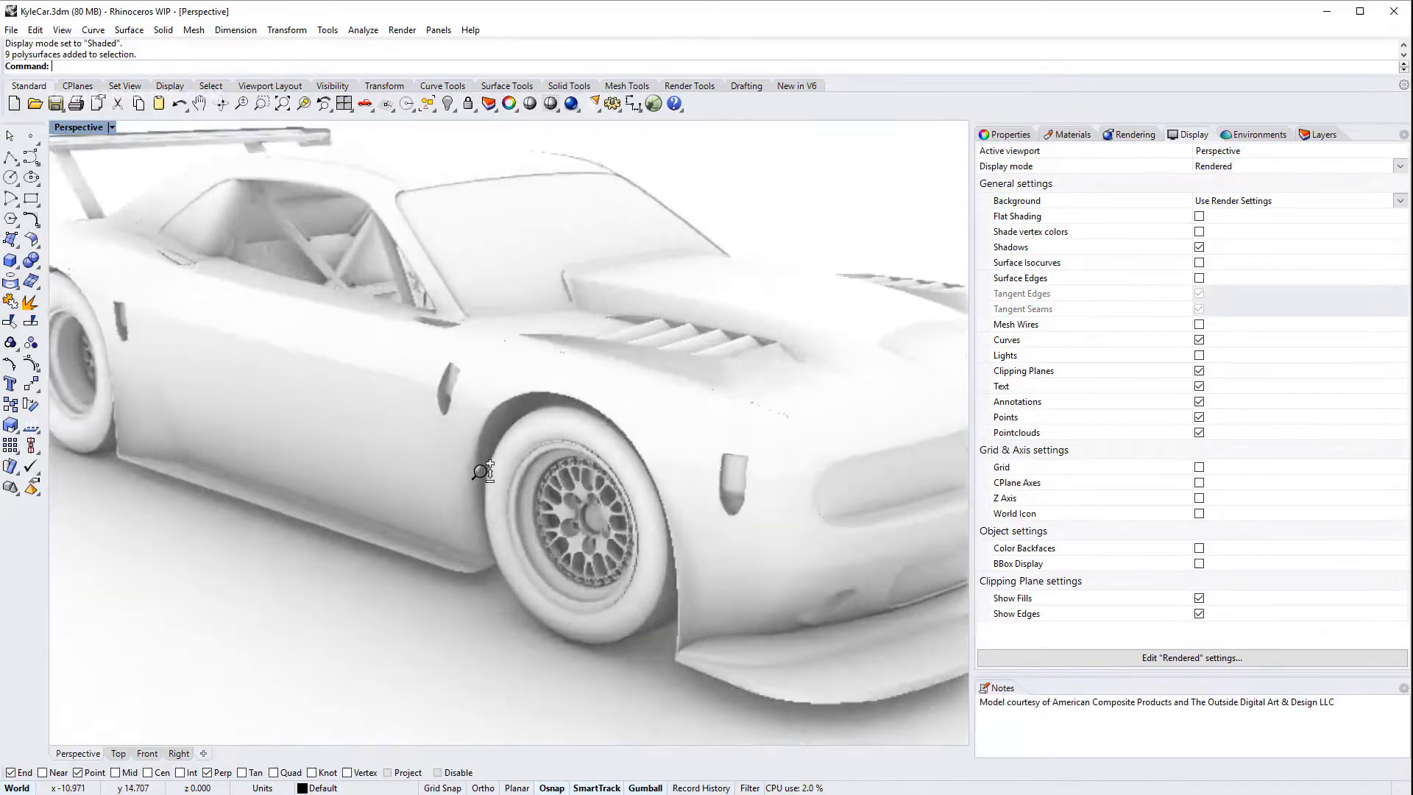
{"action": "right_click_drag", "start_coordinate": [556, 451], "coordinate": [543, 403]}
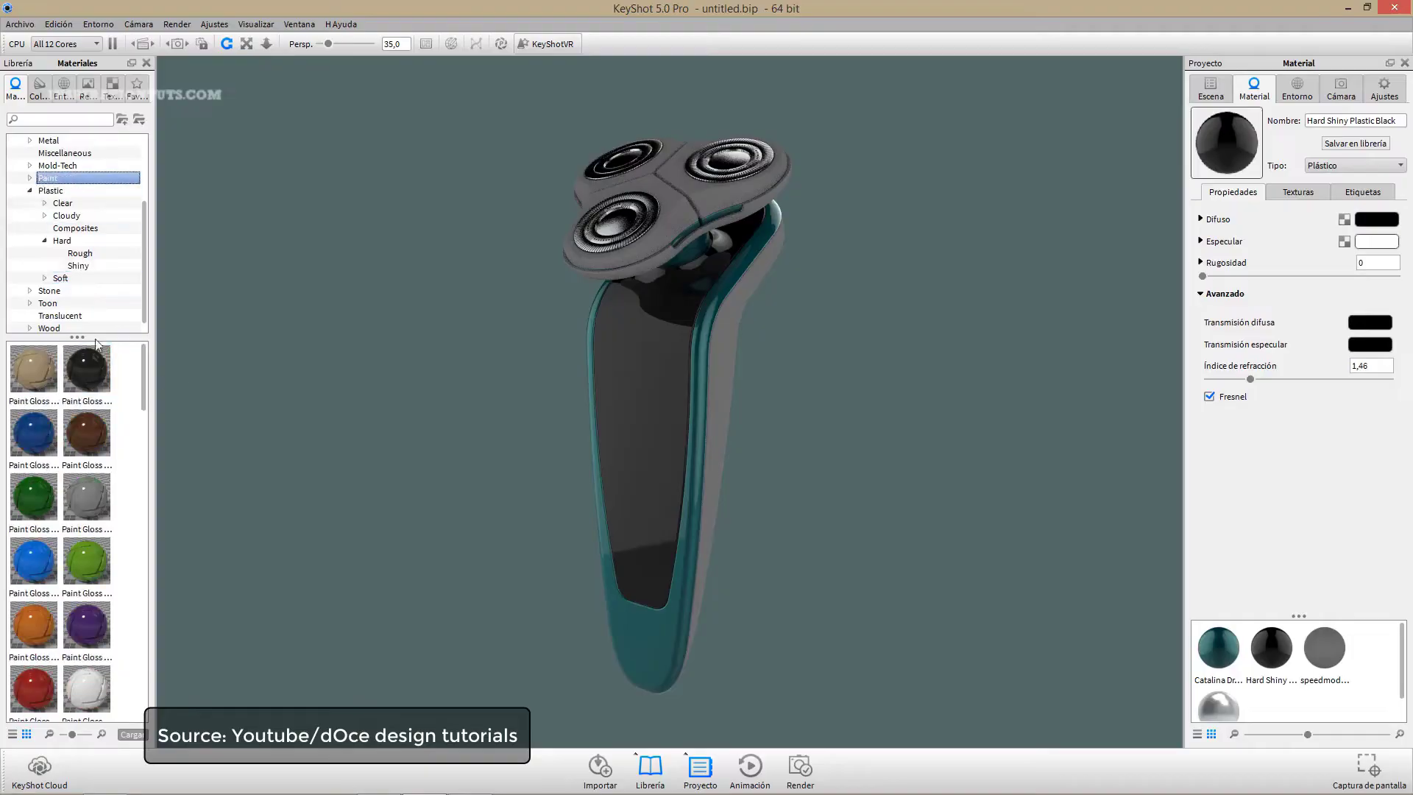
Step: Apply Paint Metallic Black to the shaver head and orbit to a front view
{"action": "left_click_drag", "start_coordinate": [86, 368], "coordinate": [674, 228]}
{"action": "scroll", "coordinate": [581, 312], "scroll_direction": "up", "scroll_amount": 10}
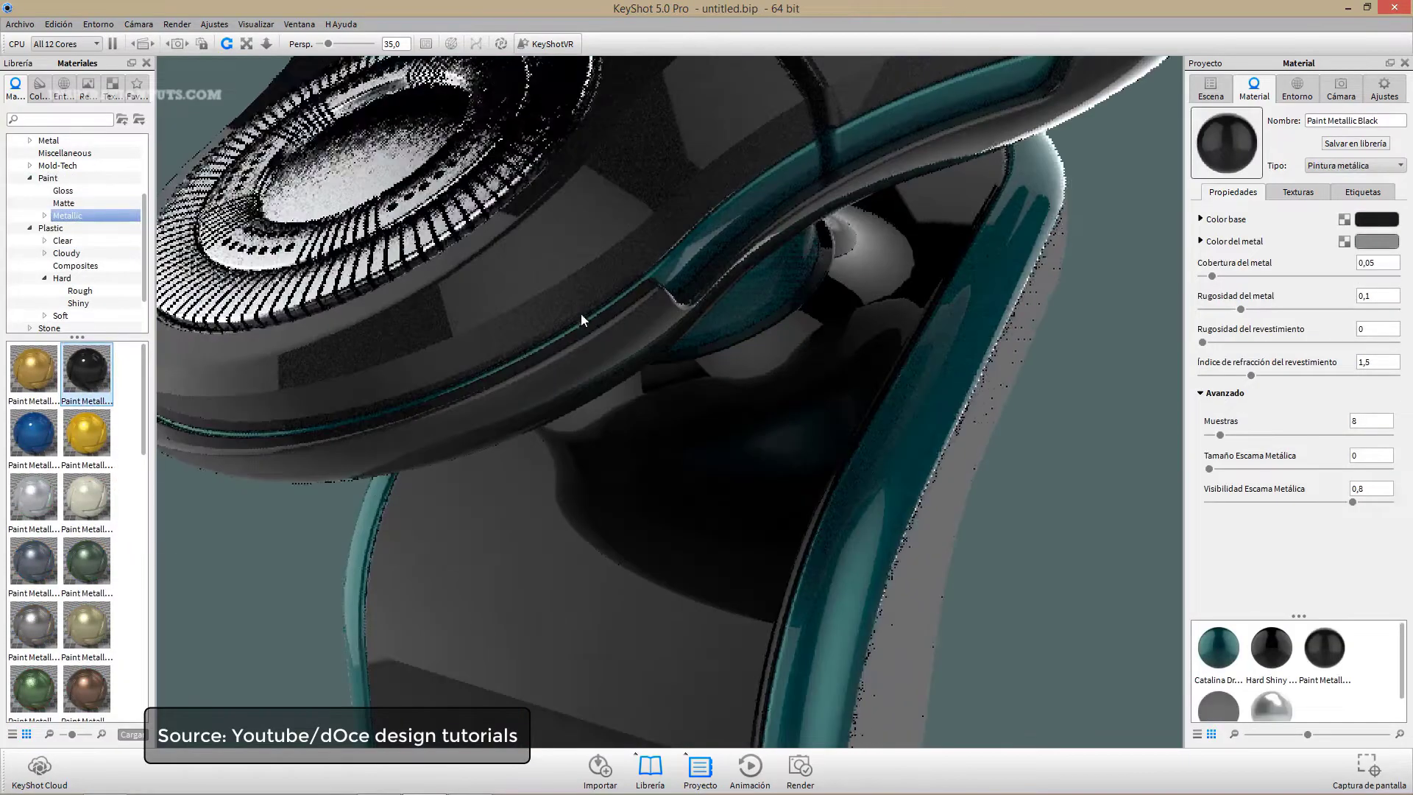
{"action": "scroll", "coordinate": [741, 382], "scroll_direction": "down", "scroll_amount": 10}
{"action": "left_click_drag", "start_coordinate": [741, 382], "coordinate": [754, 330]}
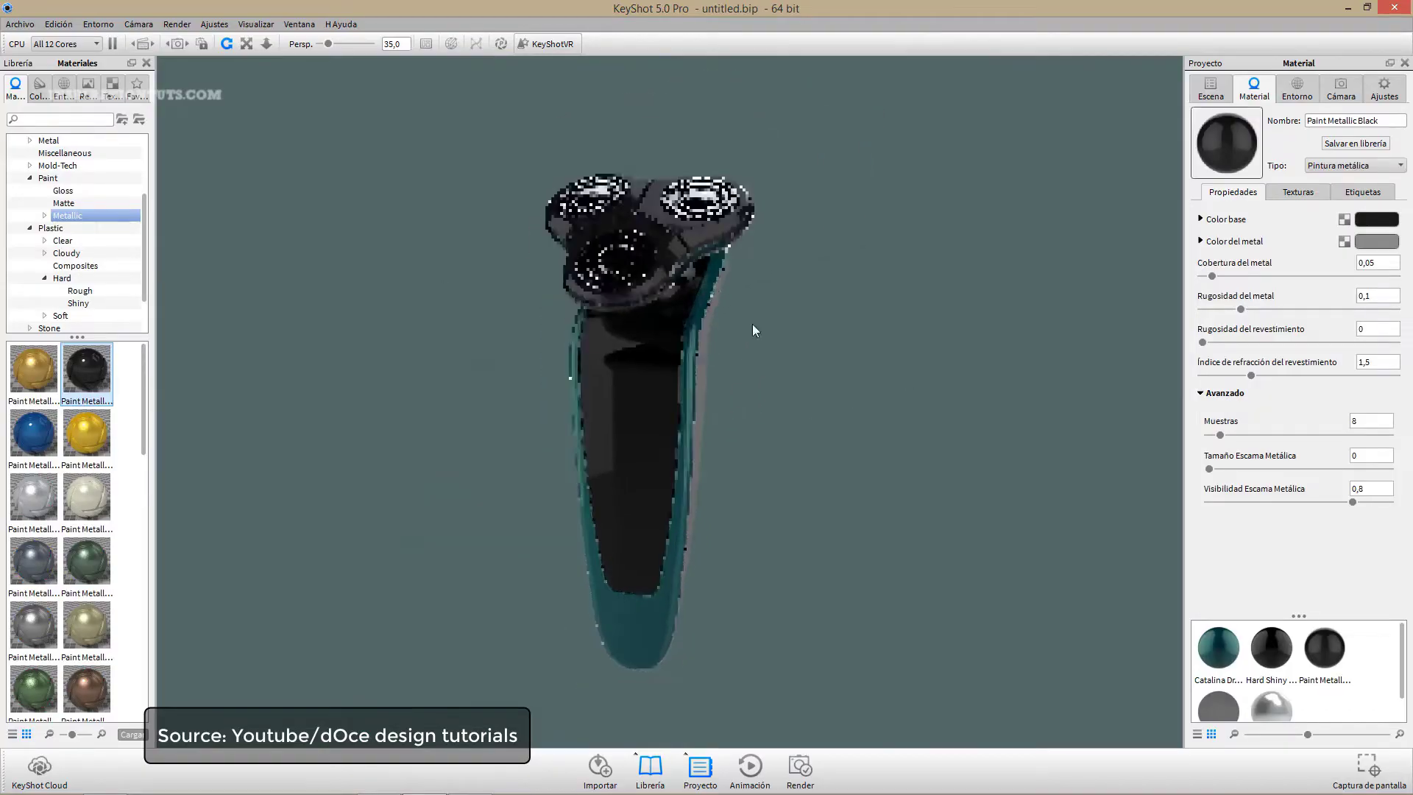
Step: Light the scene with the 3 Point Sharp High 2k environment
{"action": "left_click", "coordinate": [64, 88]}
{"action": "left_click_drag", "start_coordinate": [74, 618], "coordinate": [488, 466]}
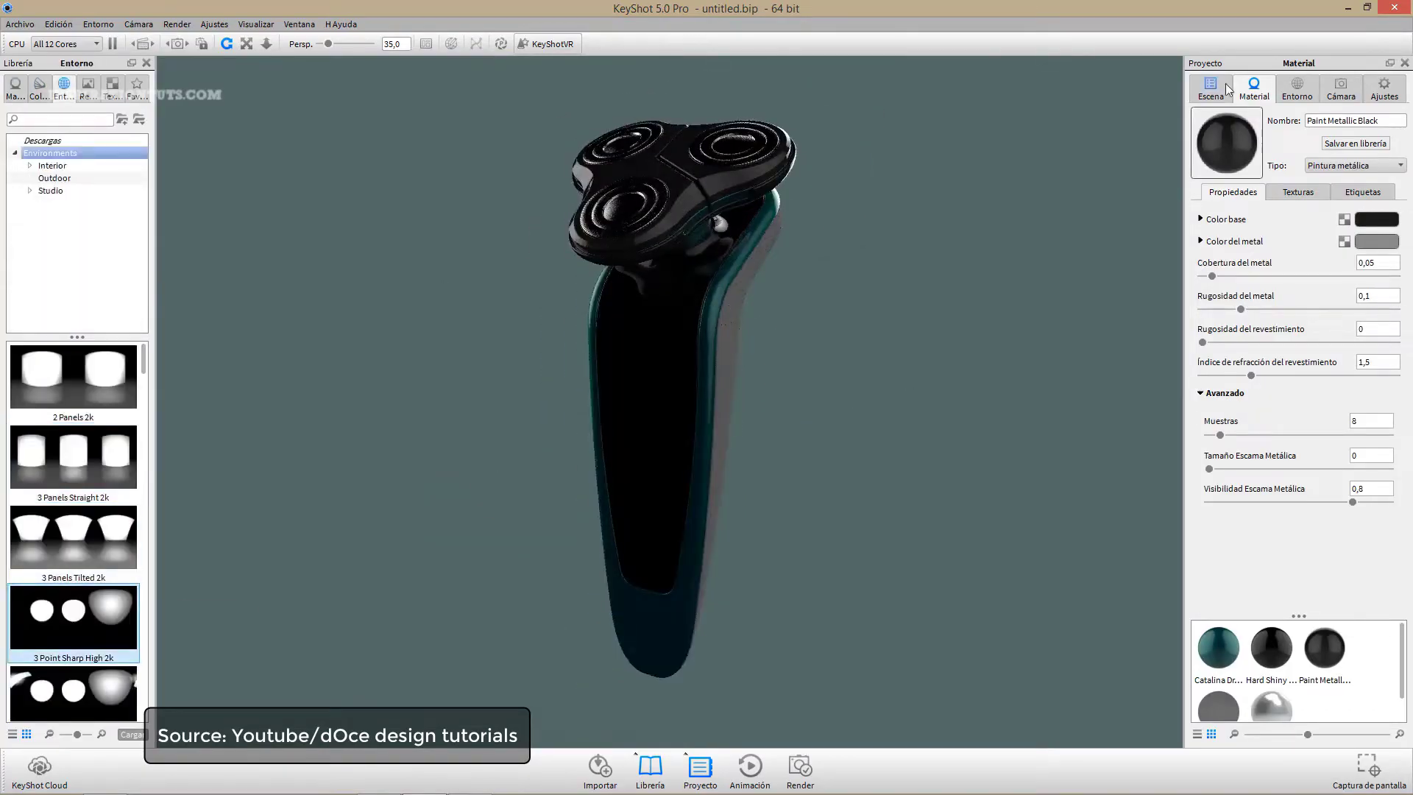
{"action": "left_click", "coordinate": [1297, 88]}
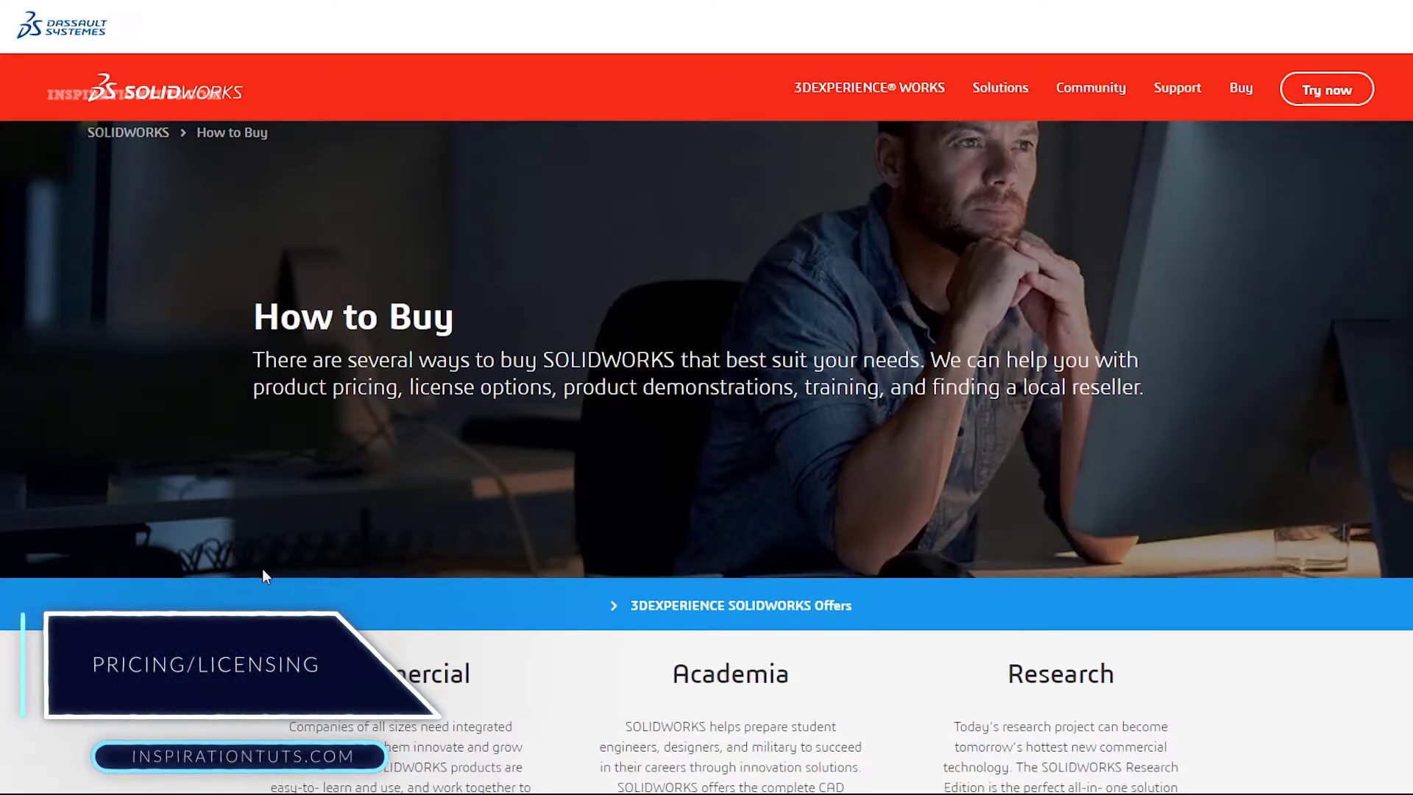
Step: Scroll through How to Buy and Entrepreneurs & Startups to the $89.00 Student Edition 2020-2021 cart
{"action": "scroll", "coordinate": [254, 572], "scroll_direction": "down", "scroll_amount": 4}
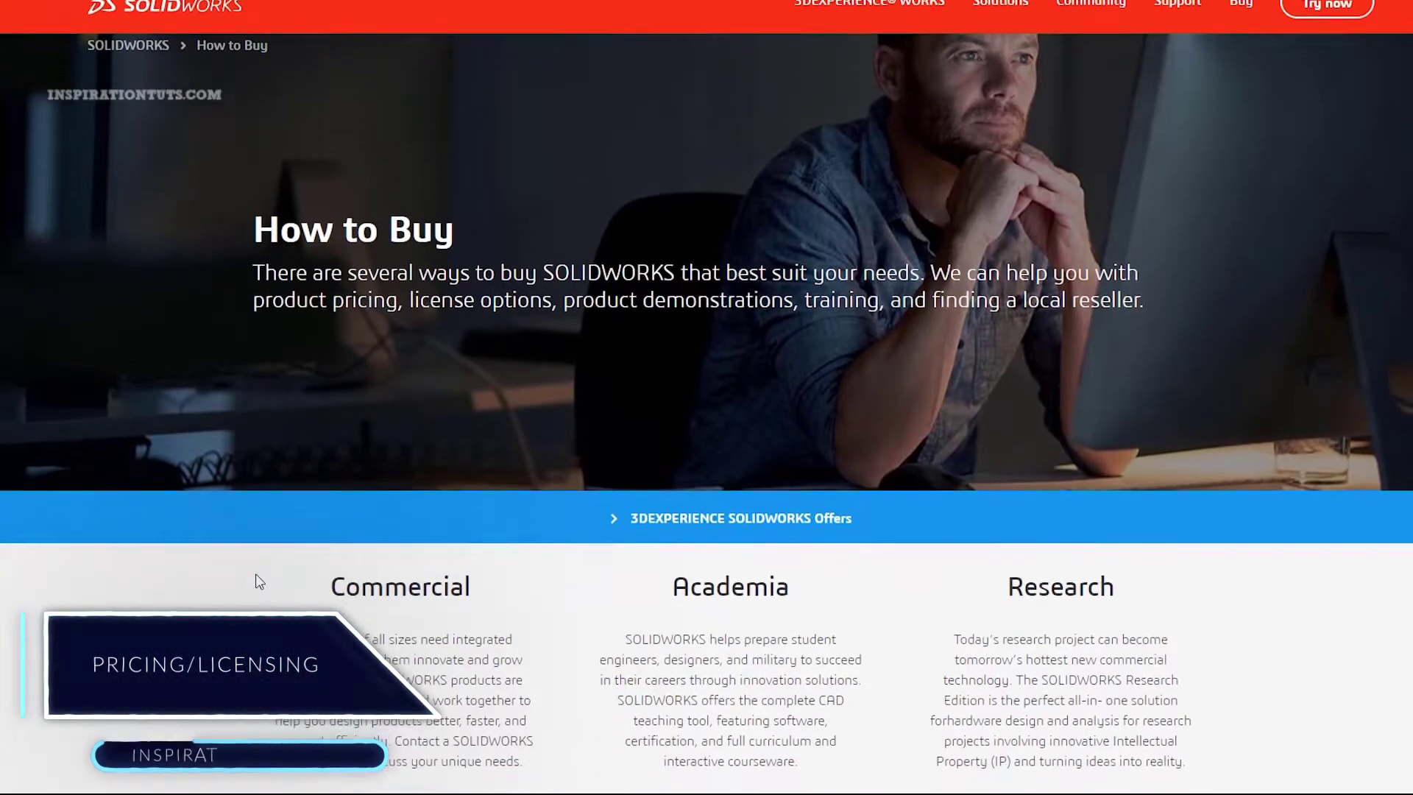
{"action": "scroll", "coordinate": [256, 575], "scroll_direction": "down", "scroll_amount": 5}
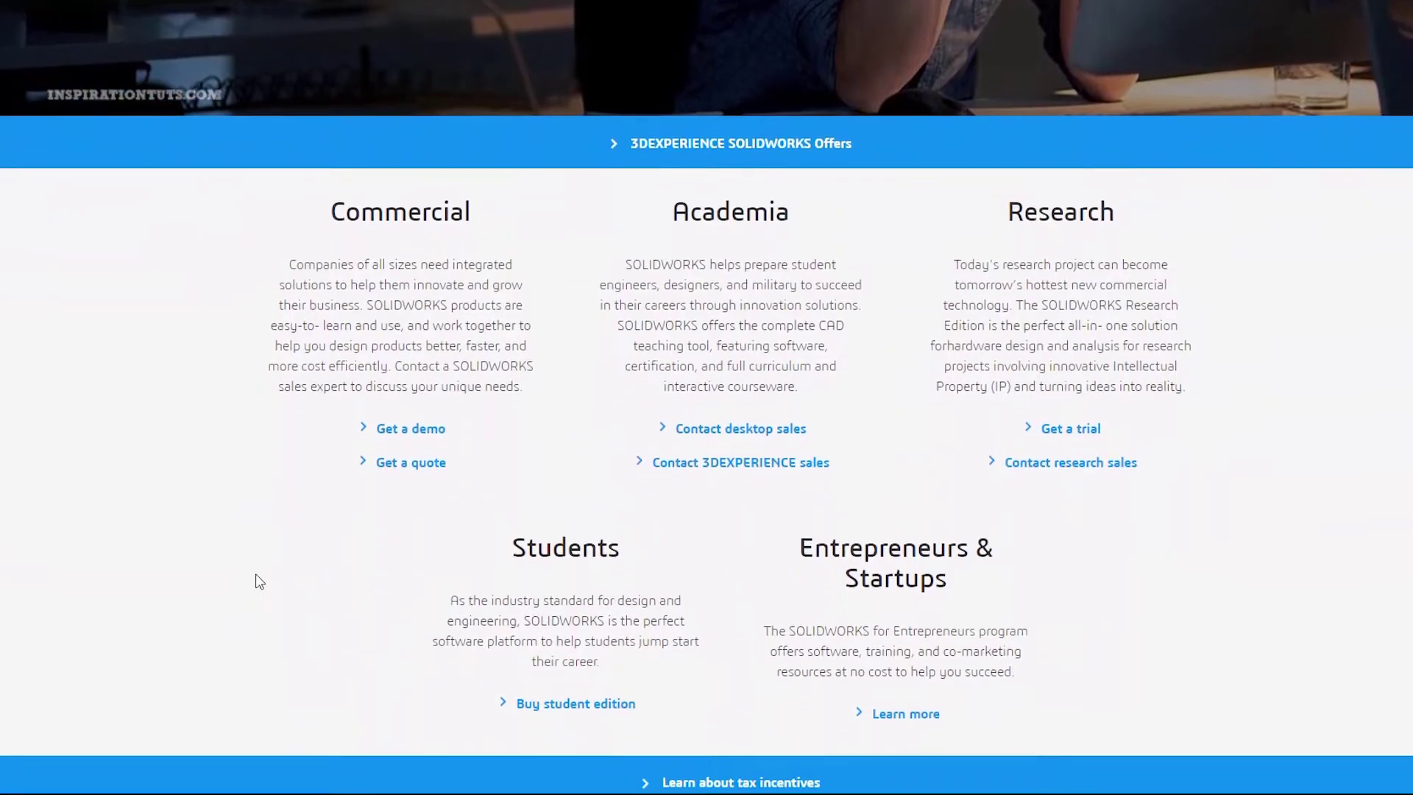
{"action": "scroll", "coordinate": [256, 574], "scroll_direction": "down", "scroll_amount": 4}
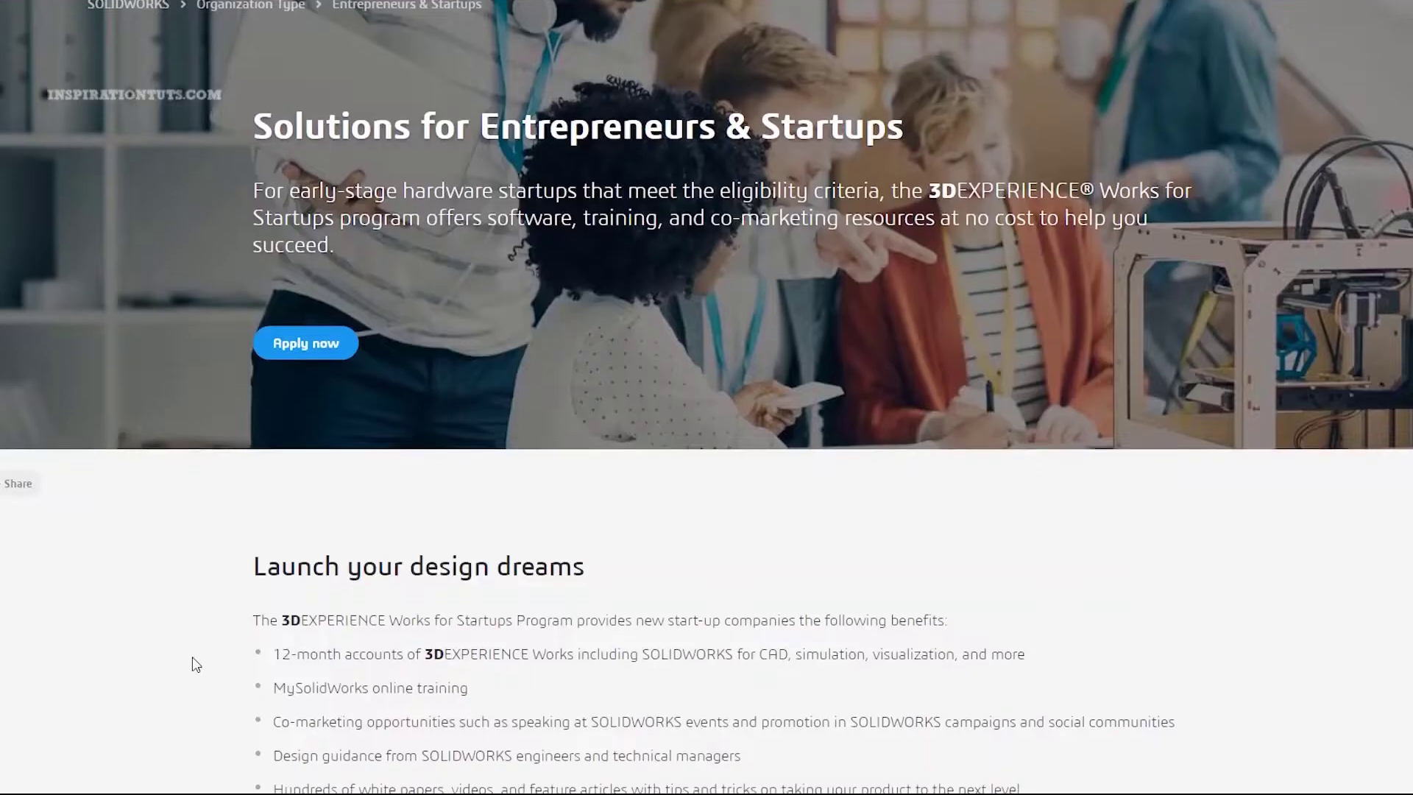
{"action": "scroll", "coordinate": [195, 663], "scroll_direction": "down", "scroll_amount": 4}
{"action": "scroll", "coordinate": [195, 665], "scroll_direction": "down", "scroll_amount": 5}
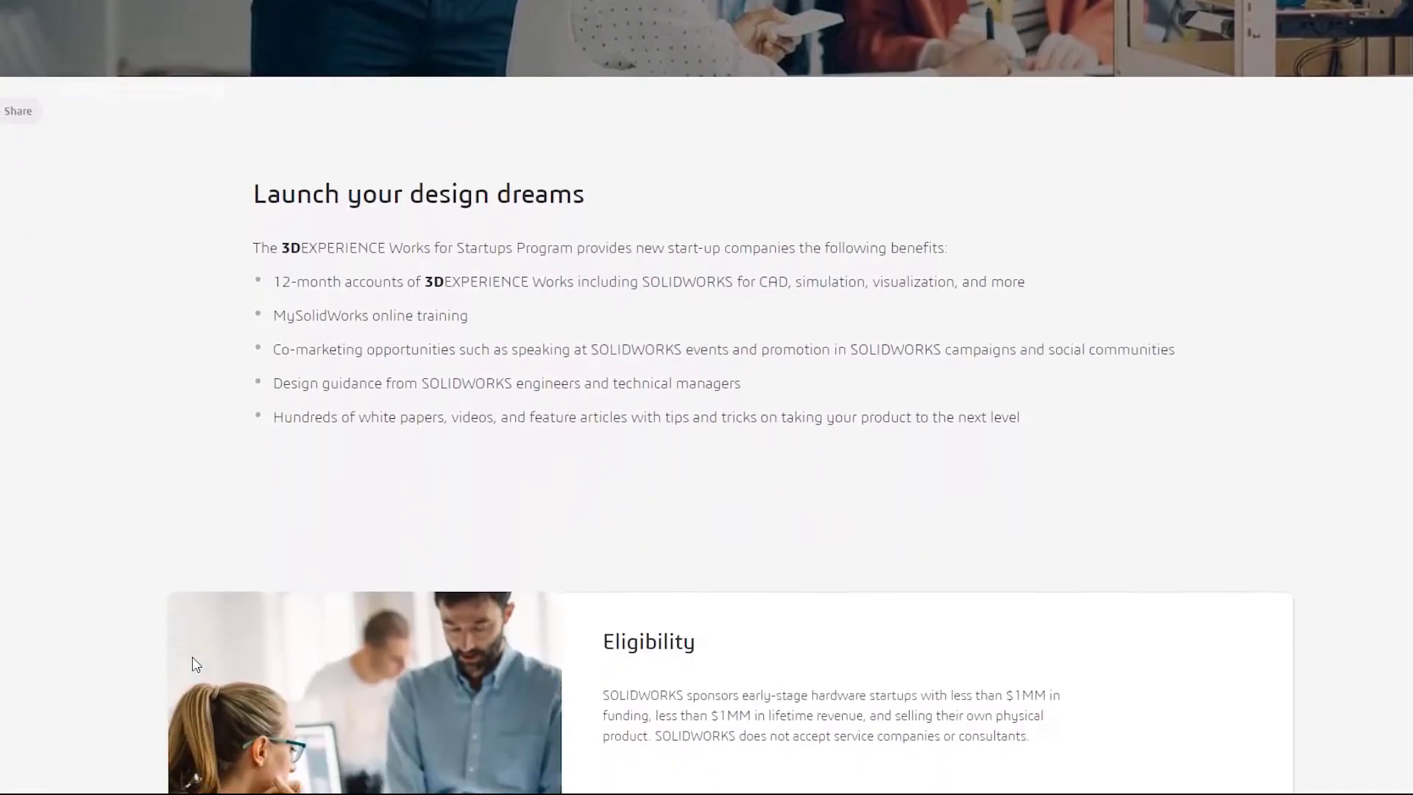
{"action": "scroll", "coordinate": [193, 664], "scroll_direction": "down", "scroll_amount": 5}
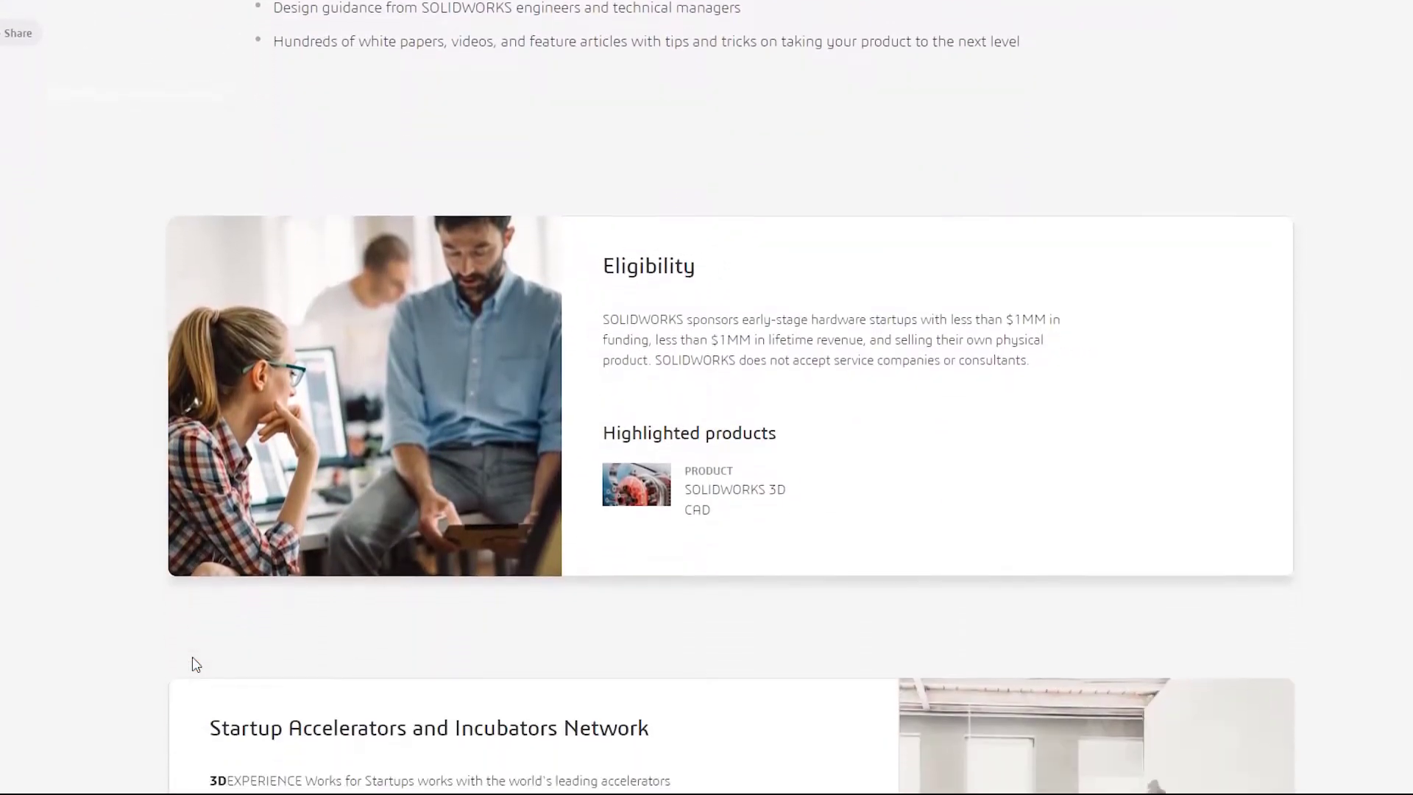
{"action": "scroll", "coordinate": [196, 665], "scroll_direction": "down", "scroll_amount": 5}
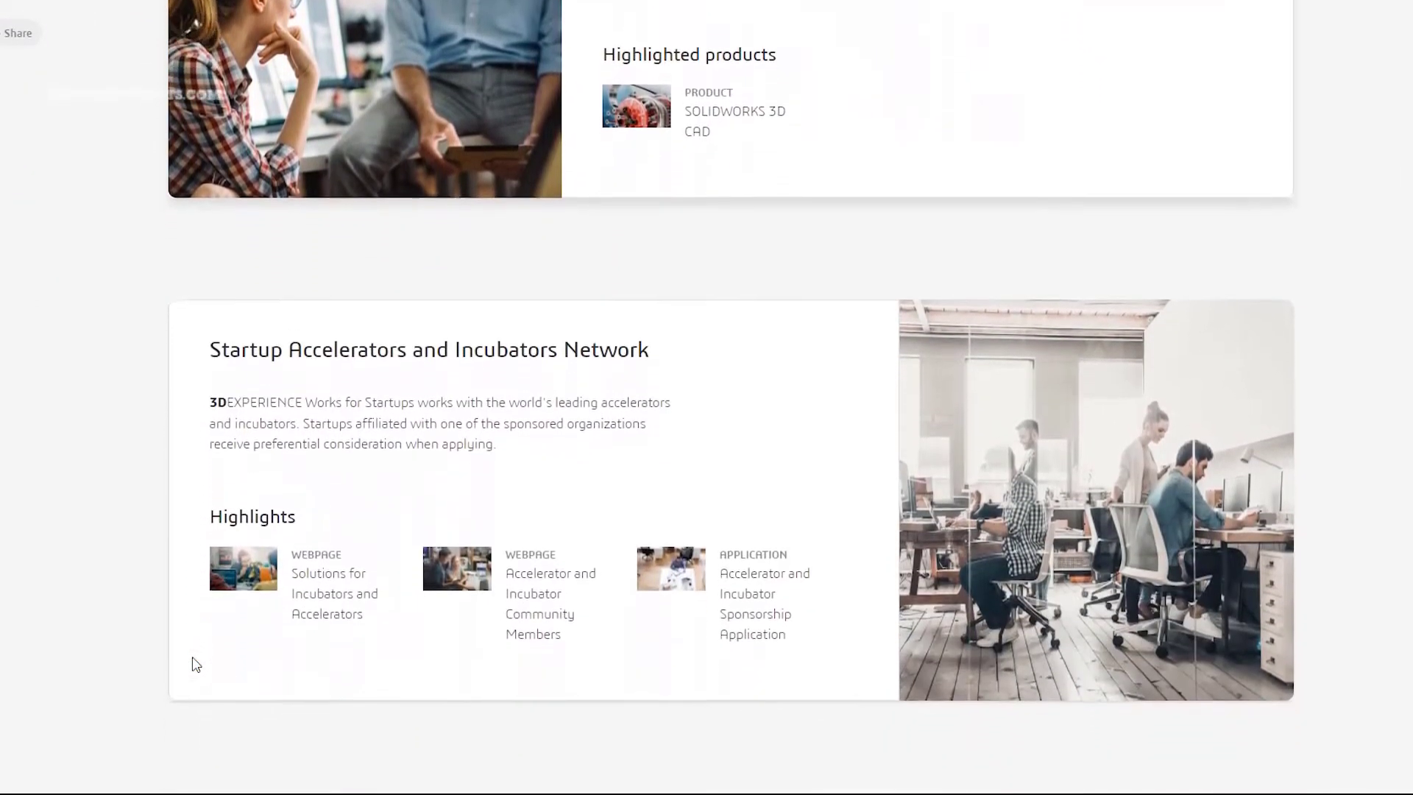
{"action": "scroll", "coordinate": [194, 660], "scroll_direction": "down", "scroll_amount": 5}
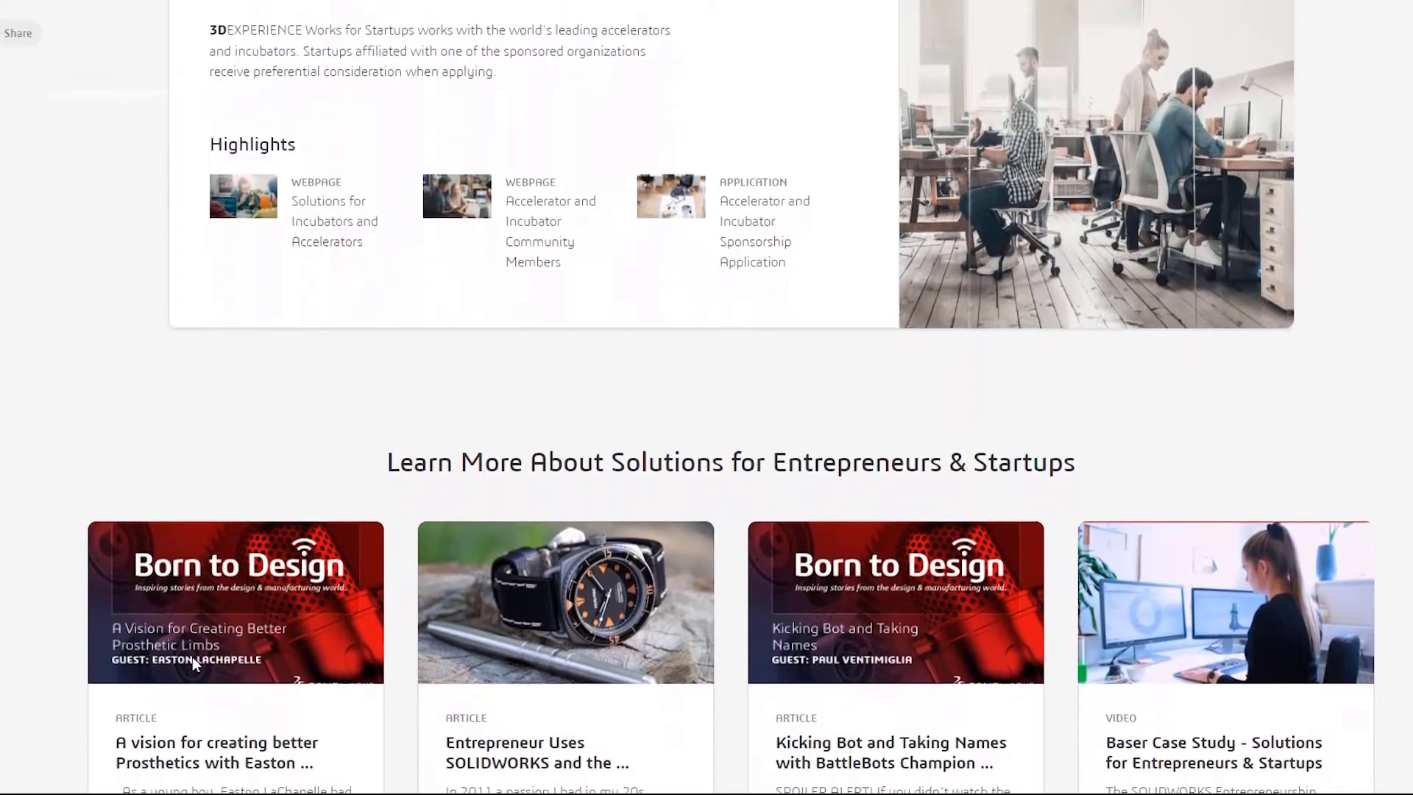
{"action": "scroll", "coordinate": [195, 664], "scroll_direction": "down", "scroll_amount": 5}
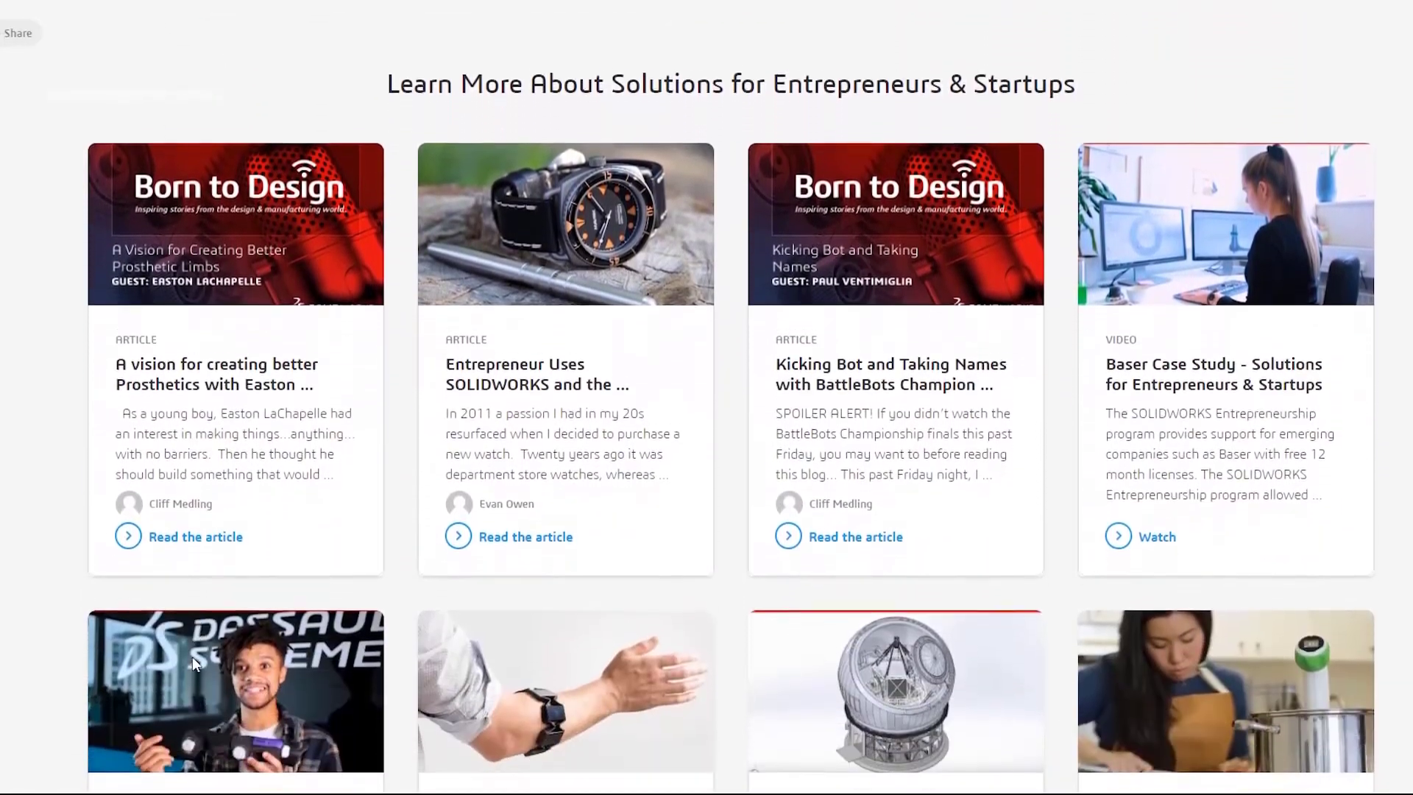
{"action": "scroll", "coordinate": [195, 662], "scroll_direction": "down", "scroll_amount": 5}
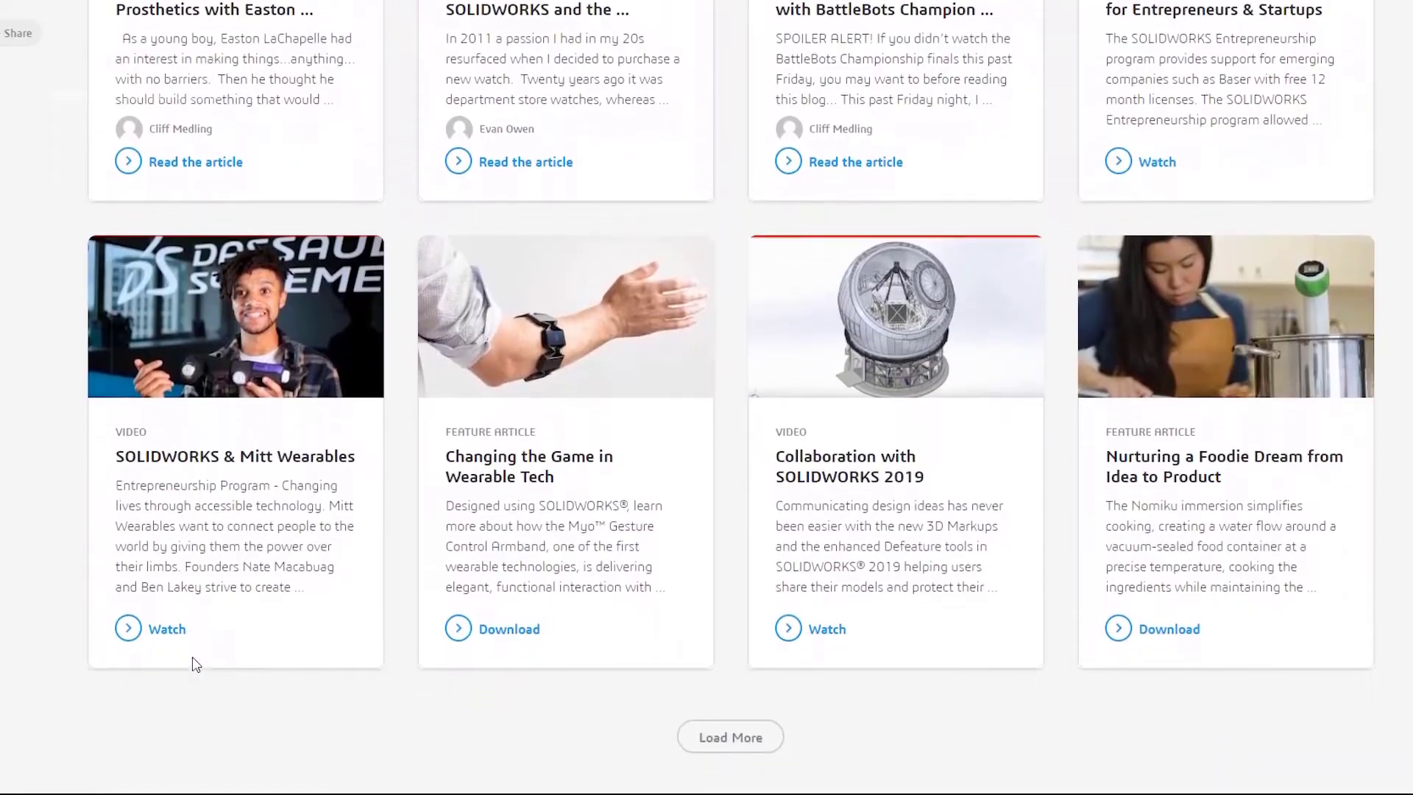
{"action": "scroll", "coordinate": [192, 659], "scroll_direction": "down", "scroll_amount": 5}
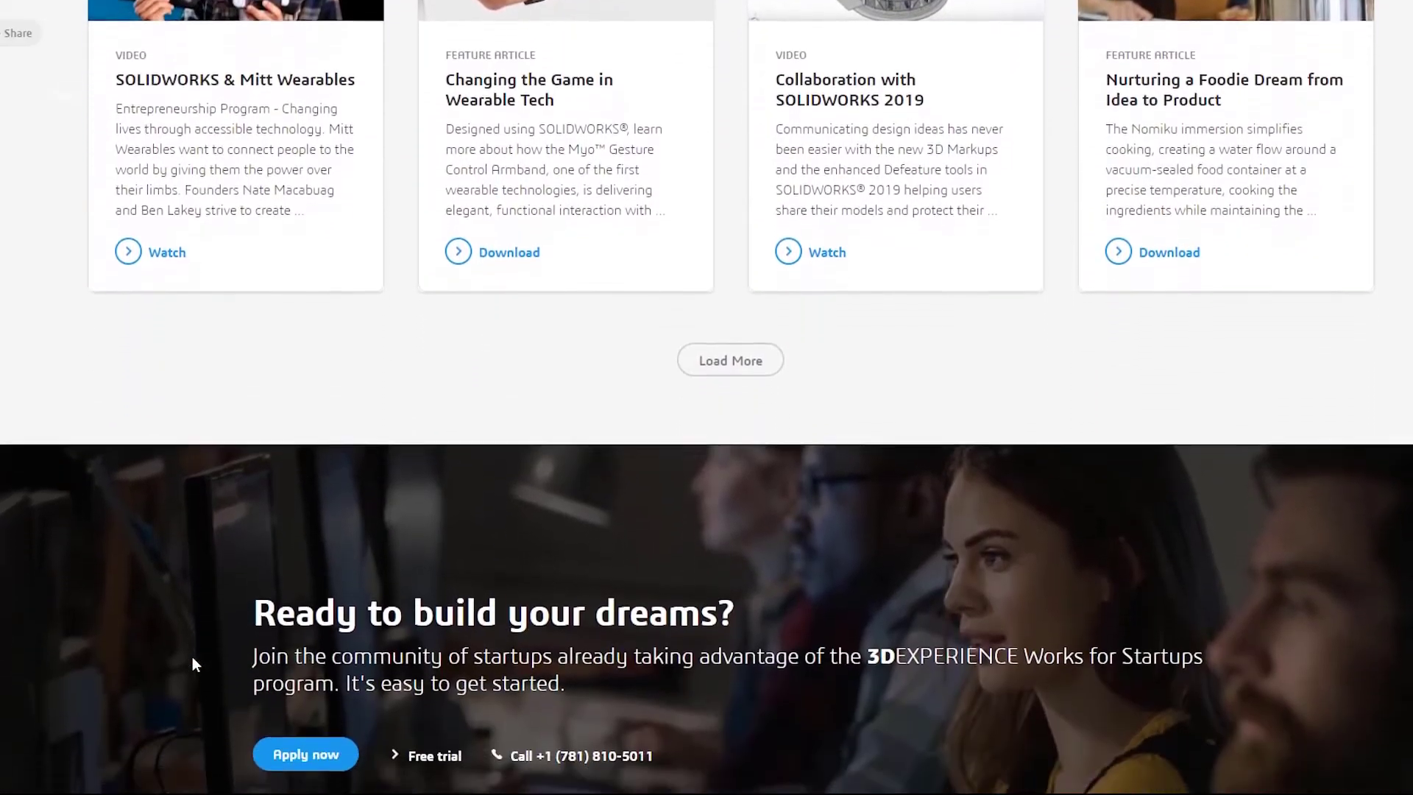
{"action": "scroll", "coordinate": [198, 610], "scroll_direction": "down", "scroll_amount": 1}
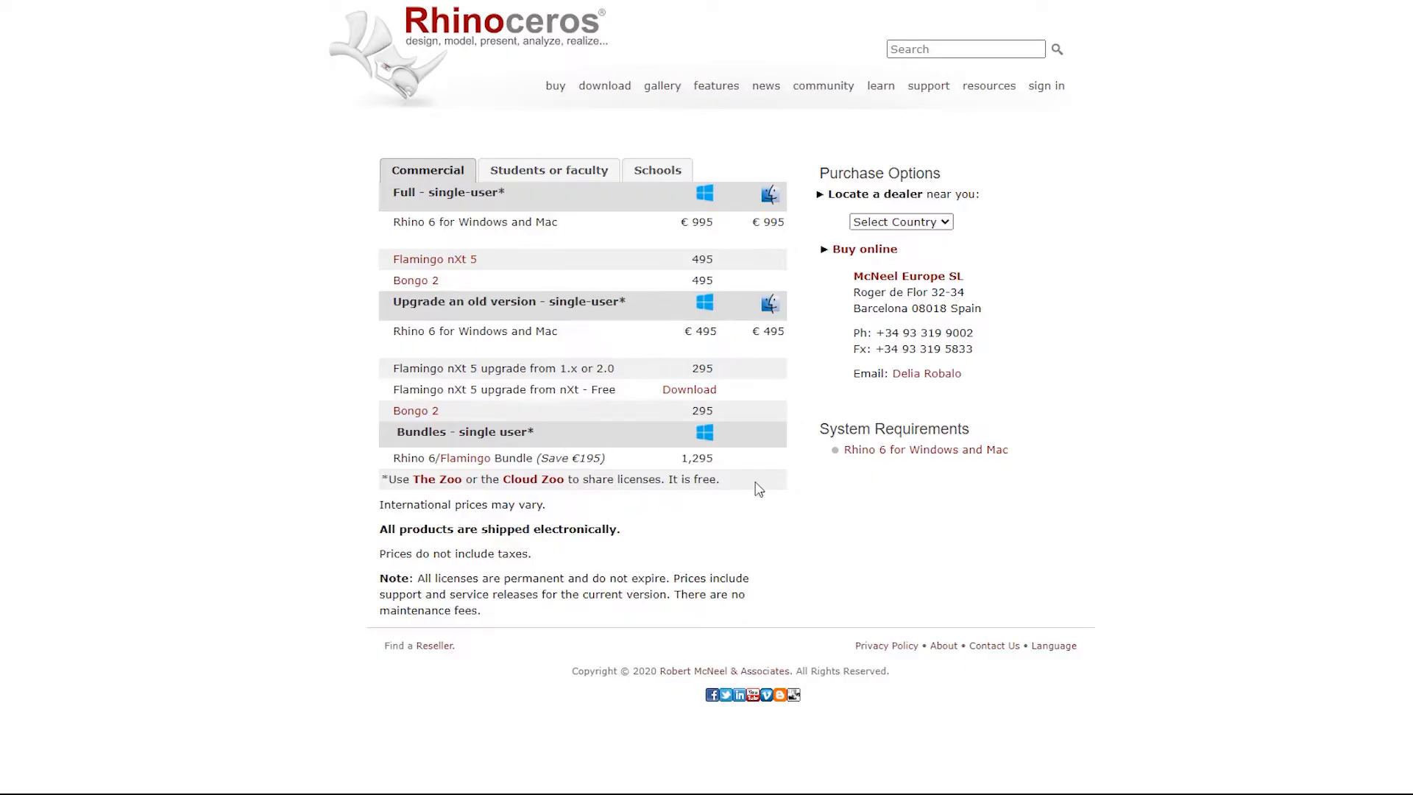
Step: View the Students or faculty prices, then the Schools Rhino 6 lab pricing
{"action": "left_click", "coordinate": [549, 170]}
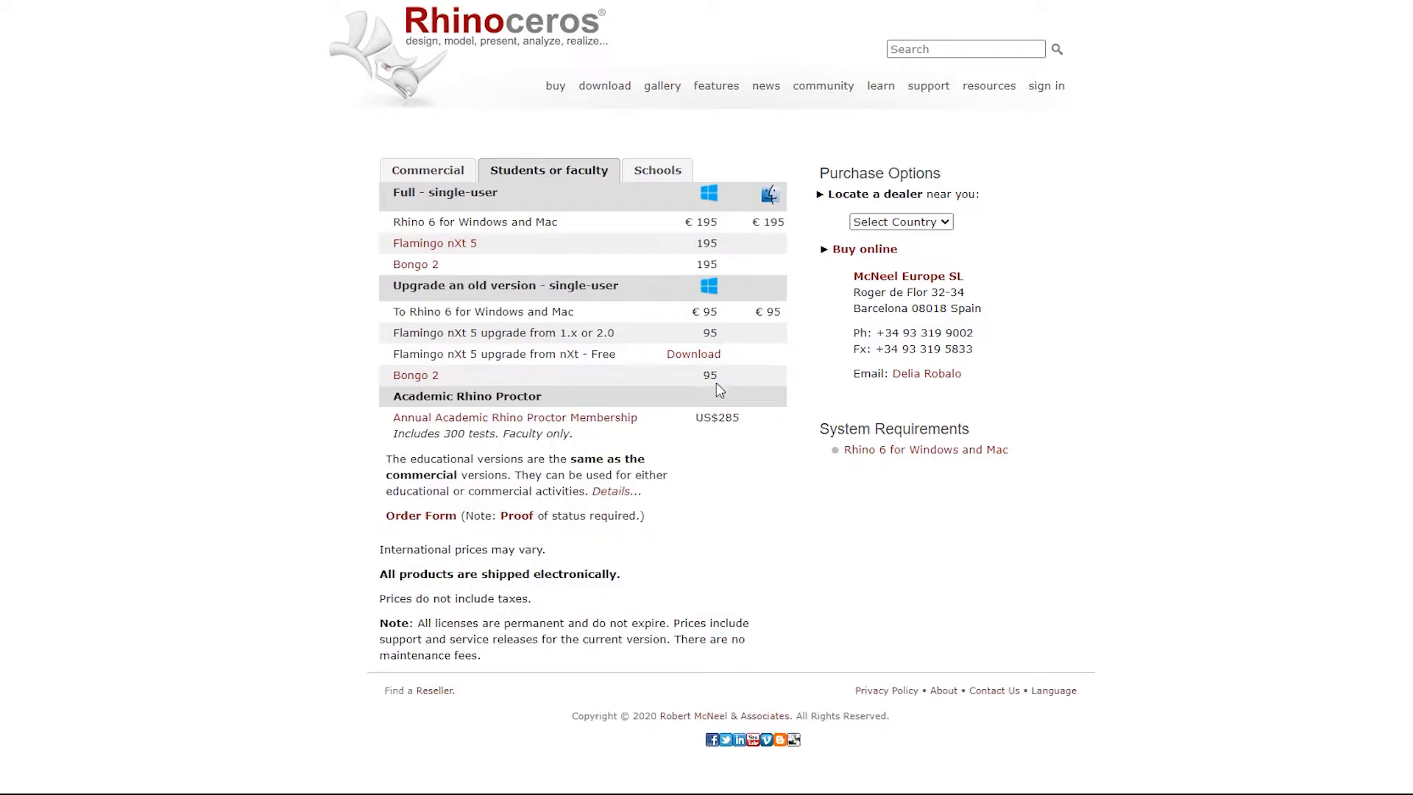
{"action": "left_click", "coordinate": [659, 173]}
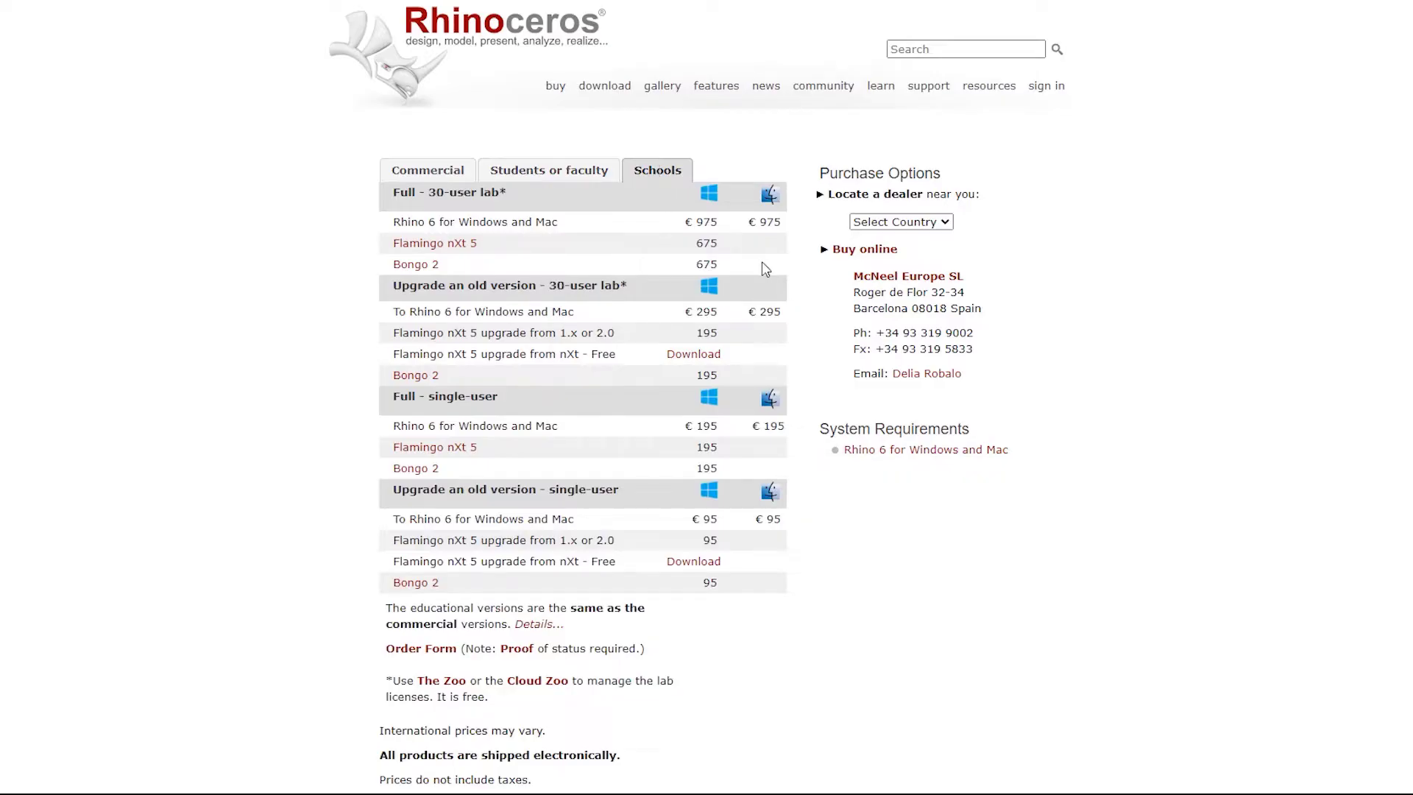